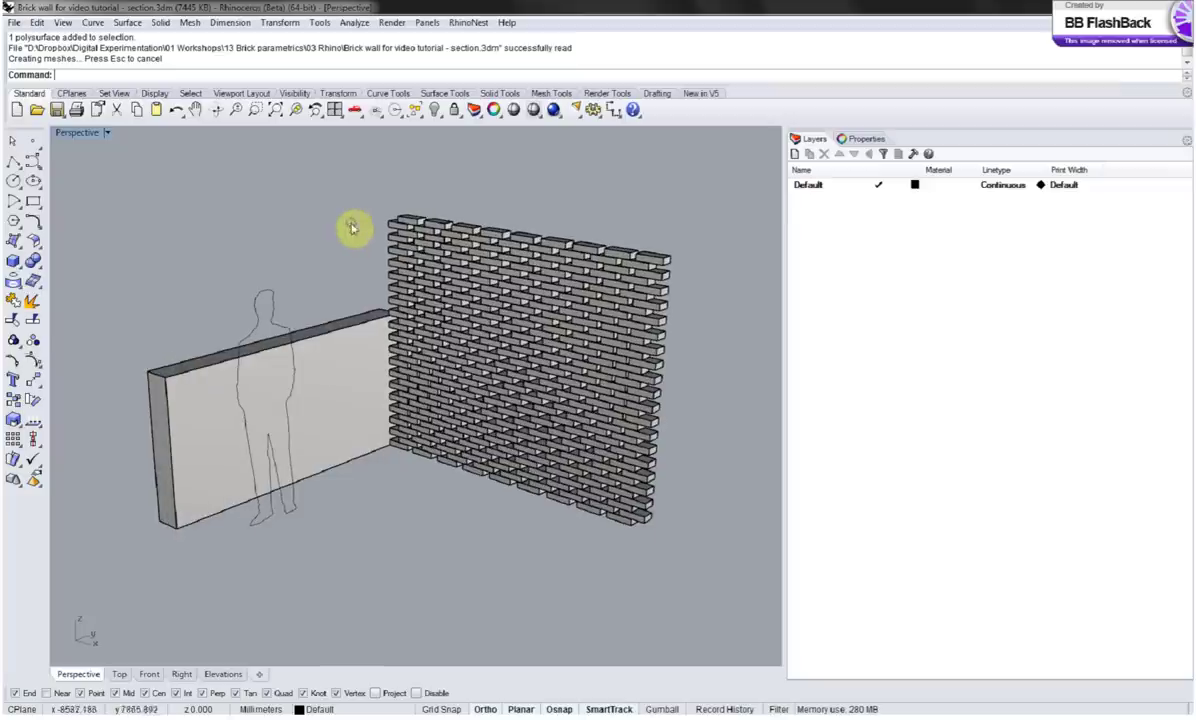
# Create a layer named Brick wall and move all the bricks of the wall onto it.
pyautogui.click(798, 154)
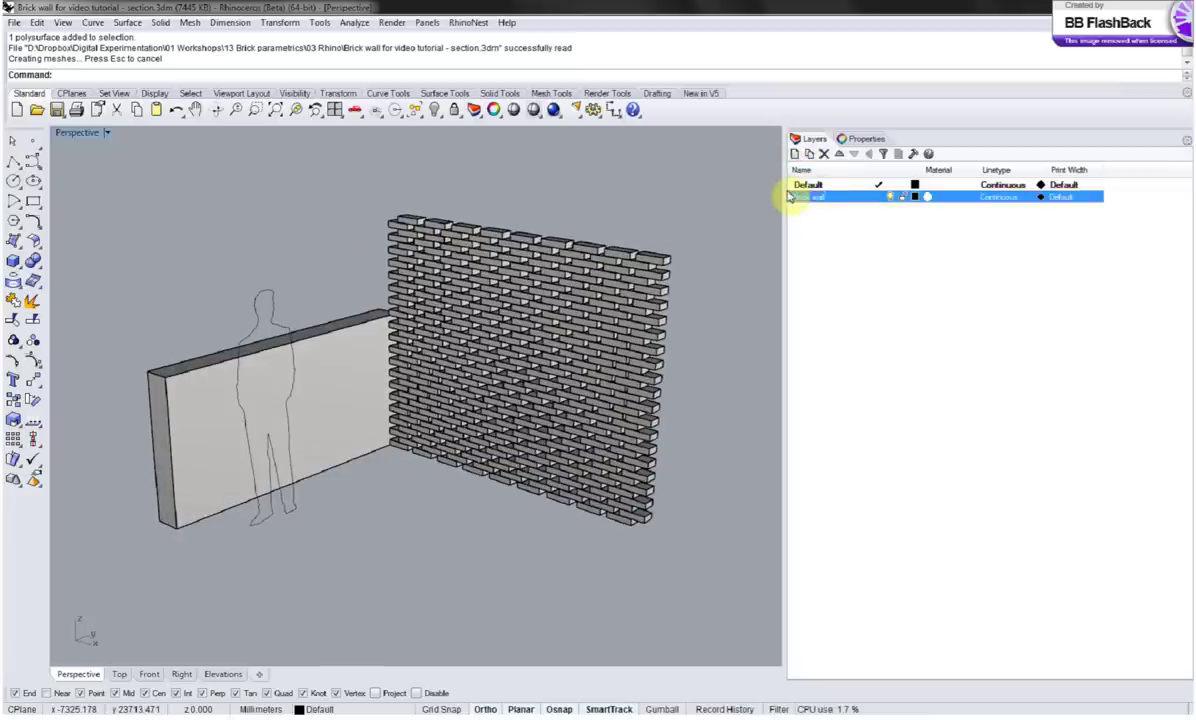
pyautogui.moveTo(335, 185); pyautogui.dragTo(741, 567)
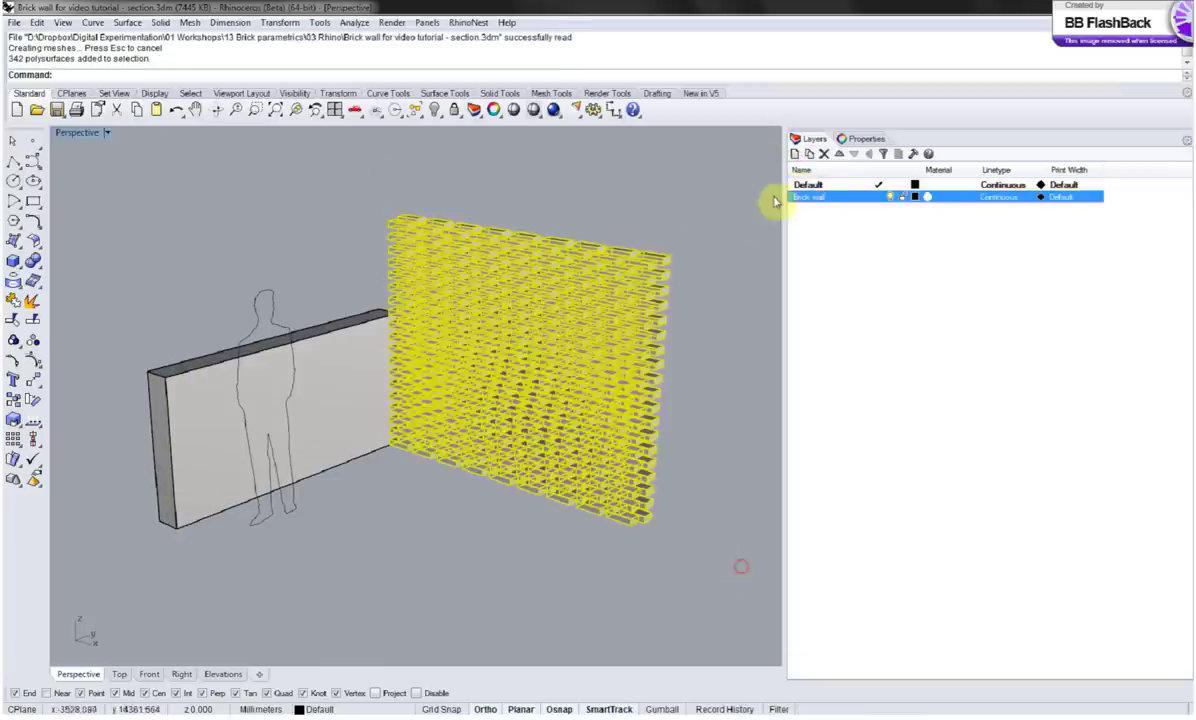
pyautogui.rightClick(808, 200)
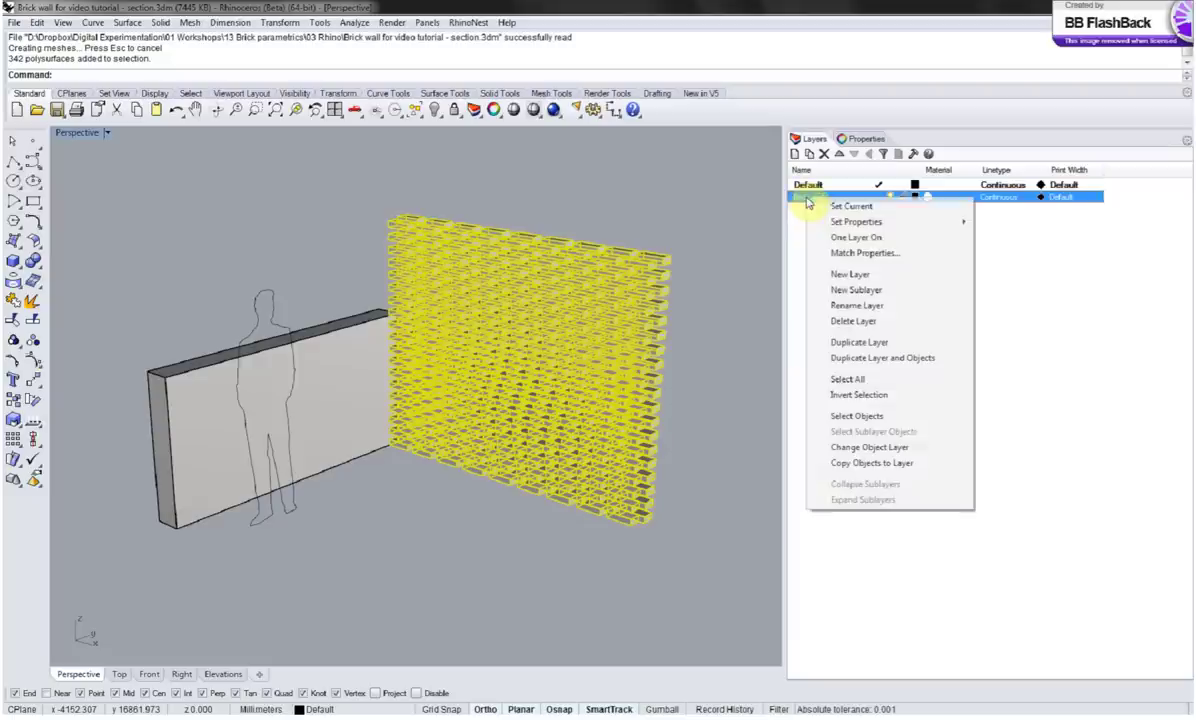
pyautogui.click(857, 451)
pyautogui.click(737, 336)
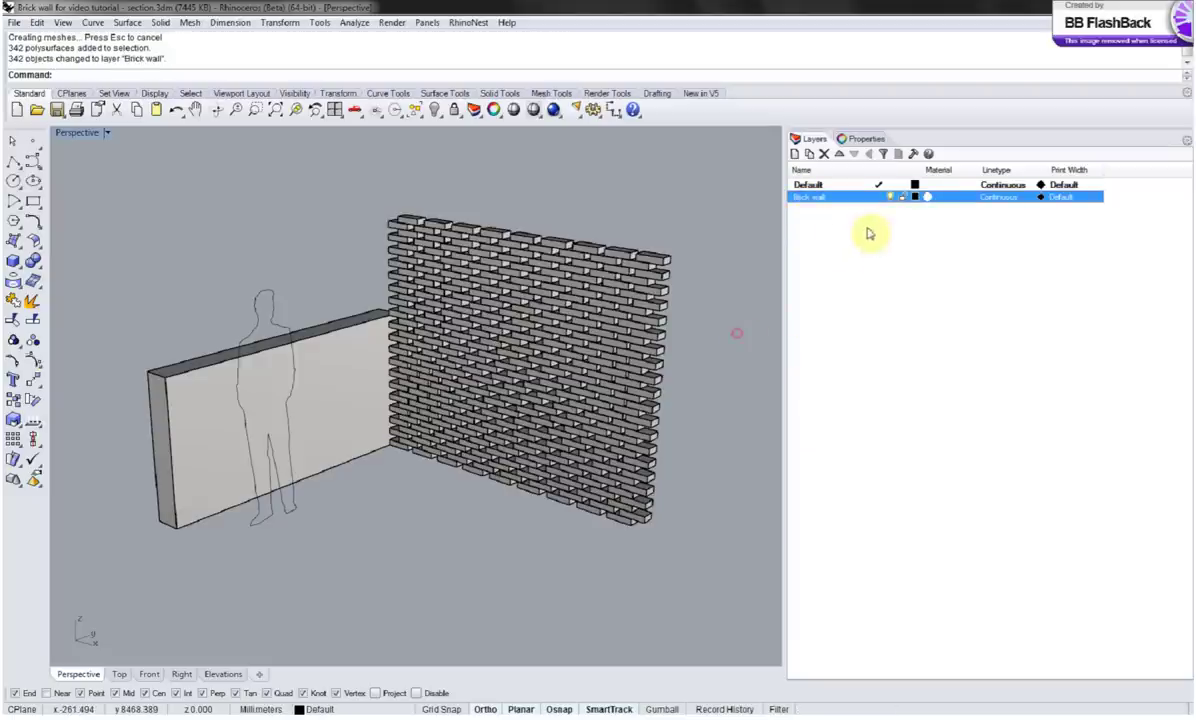
# Set the Brick wall layer's colour to Red.
pyautogui.click(917, 197)
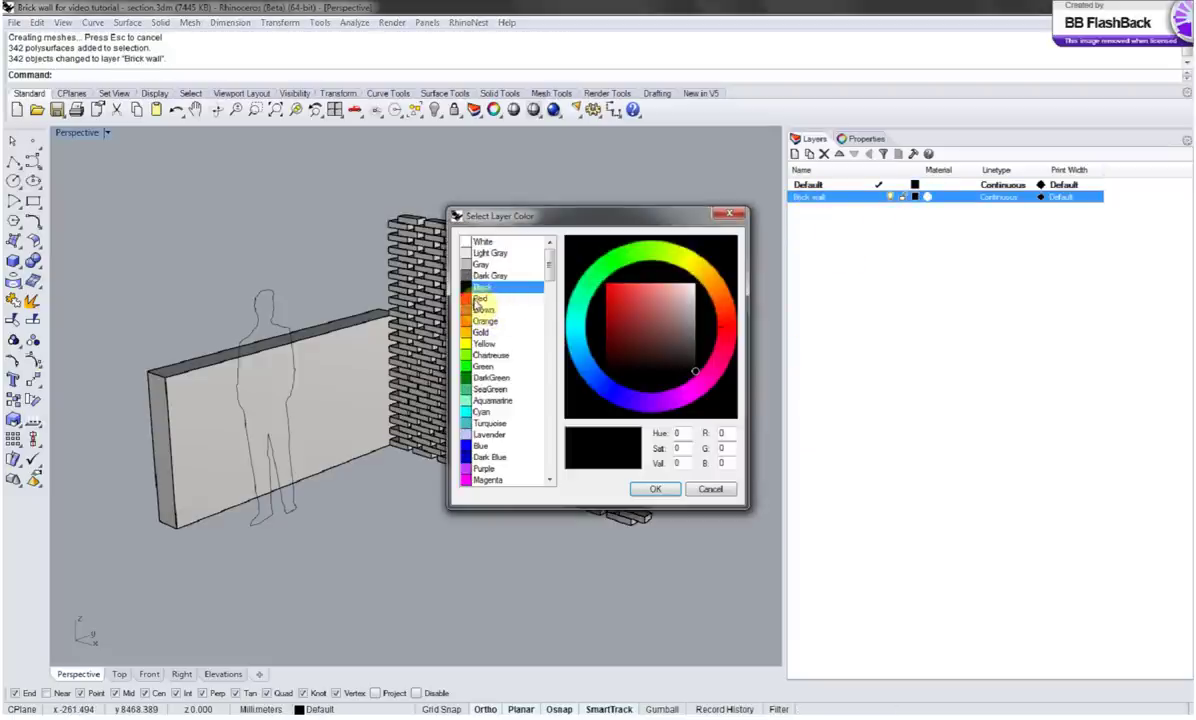
pyautogui.click(479, 298)
pyautogui.click(652, 489)
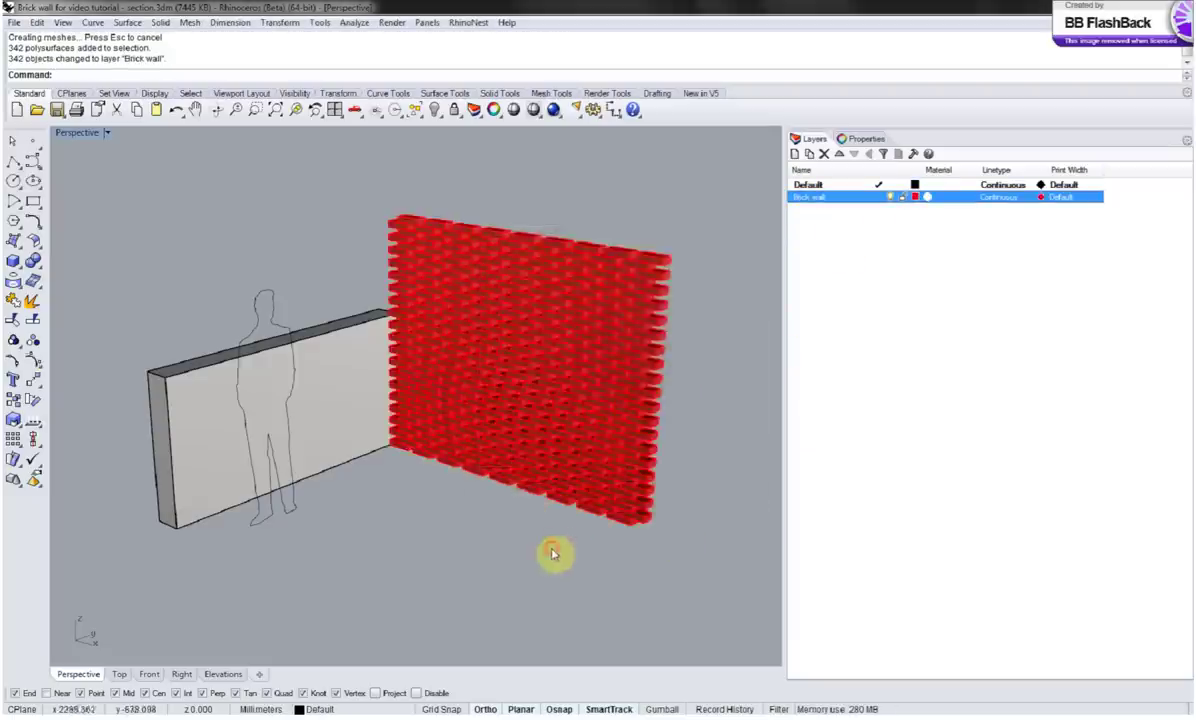
# Create a layer named Reference wall and move the low solid wall onto it.
pyautogui.click(794, 154)
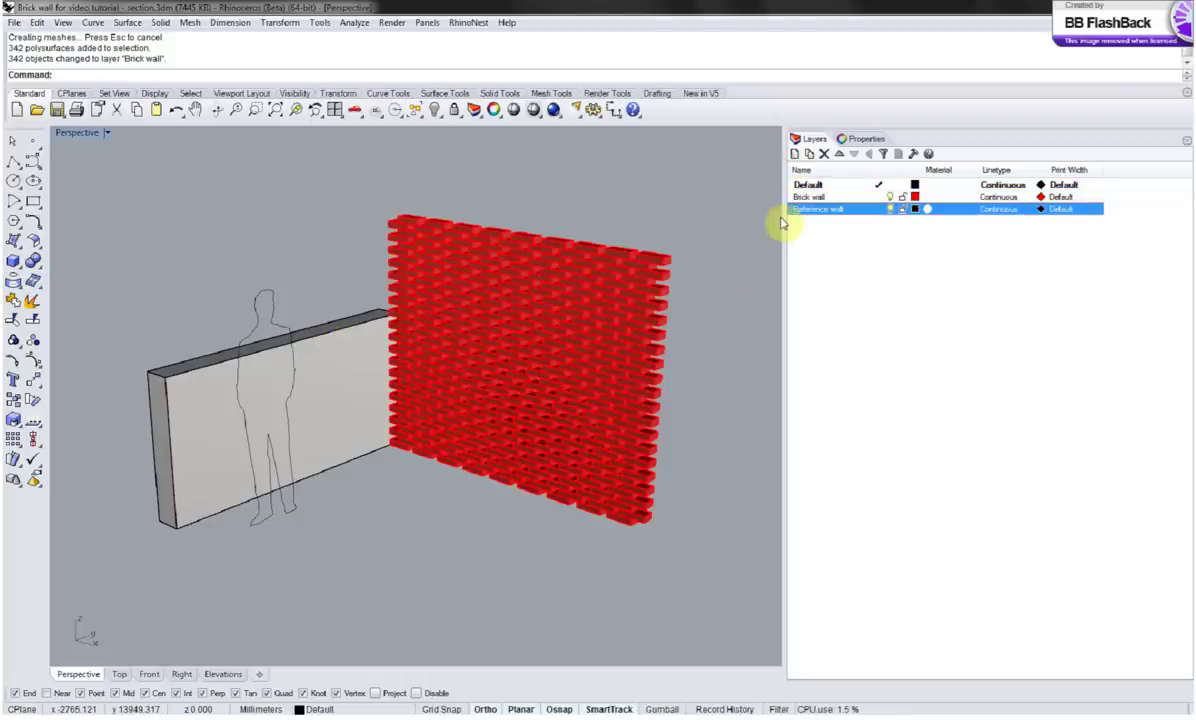
pyautogui.click(385, 318)
pyautogui.rightClick(837, 210)
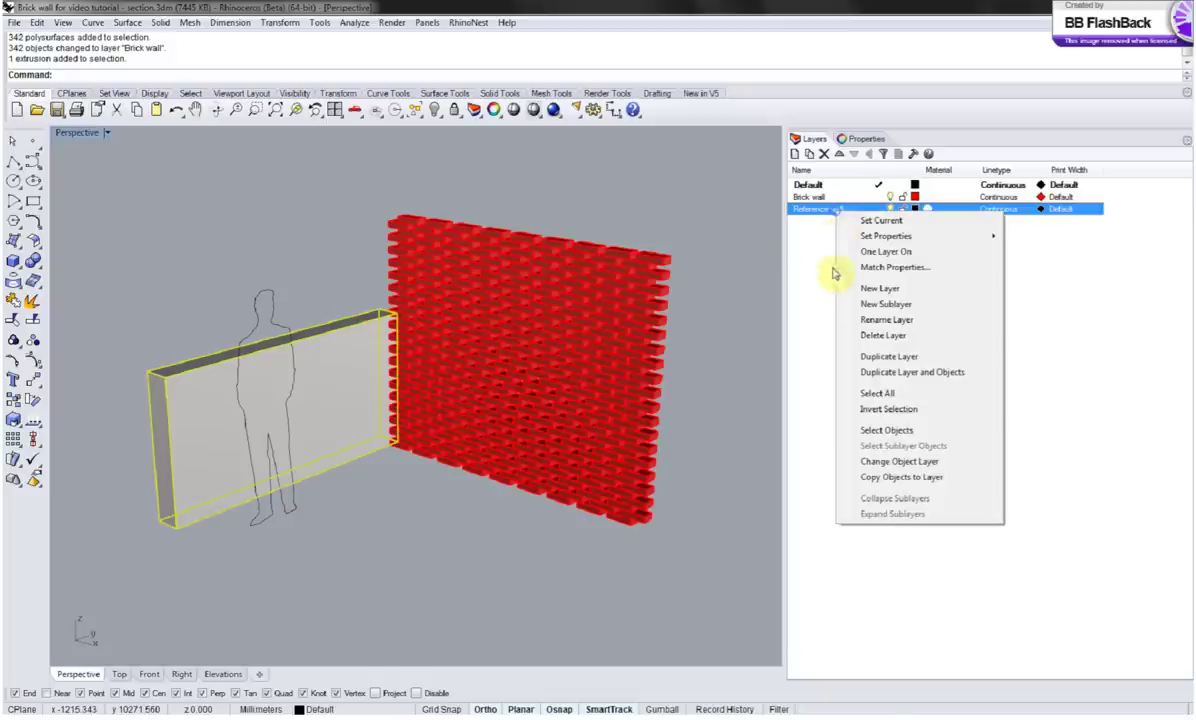
pyautogui.click(900, 461)
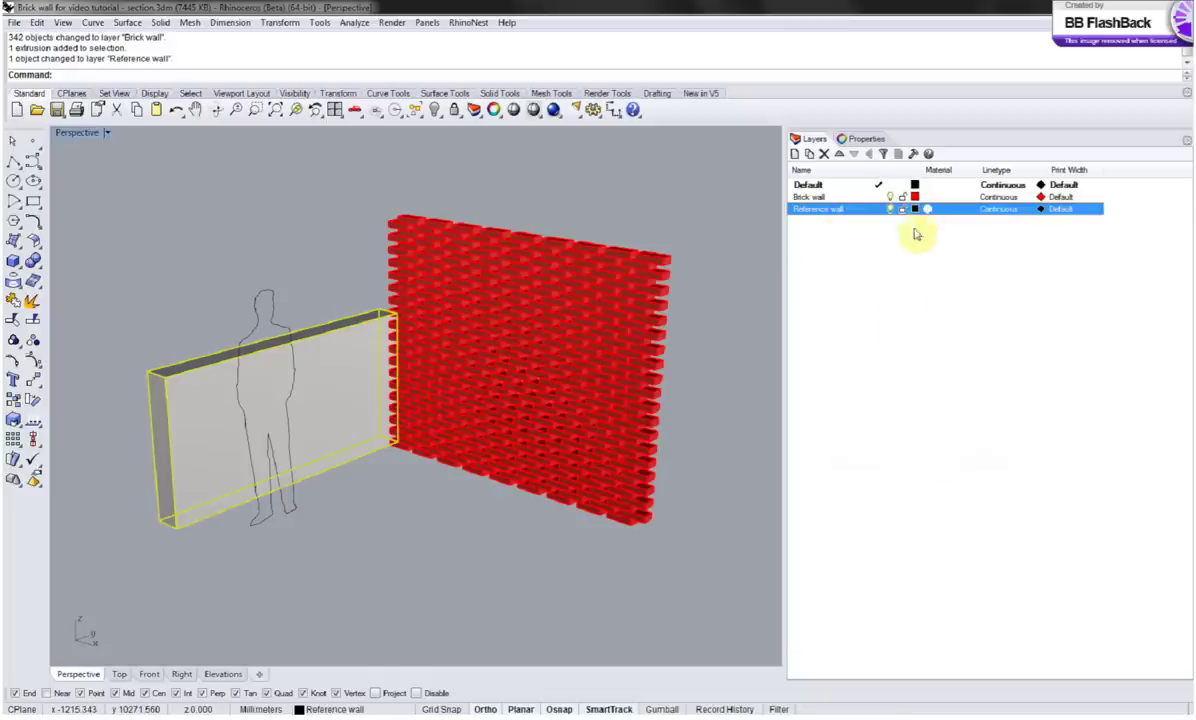
# Set the Reference wall layer's colour to DarkGreen and deselect the wall.
pyautogui.click(913, 209)
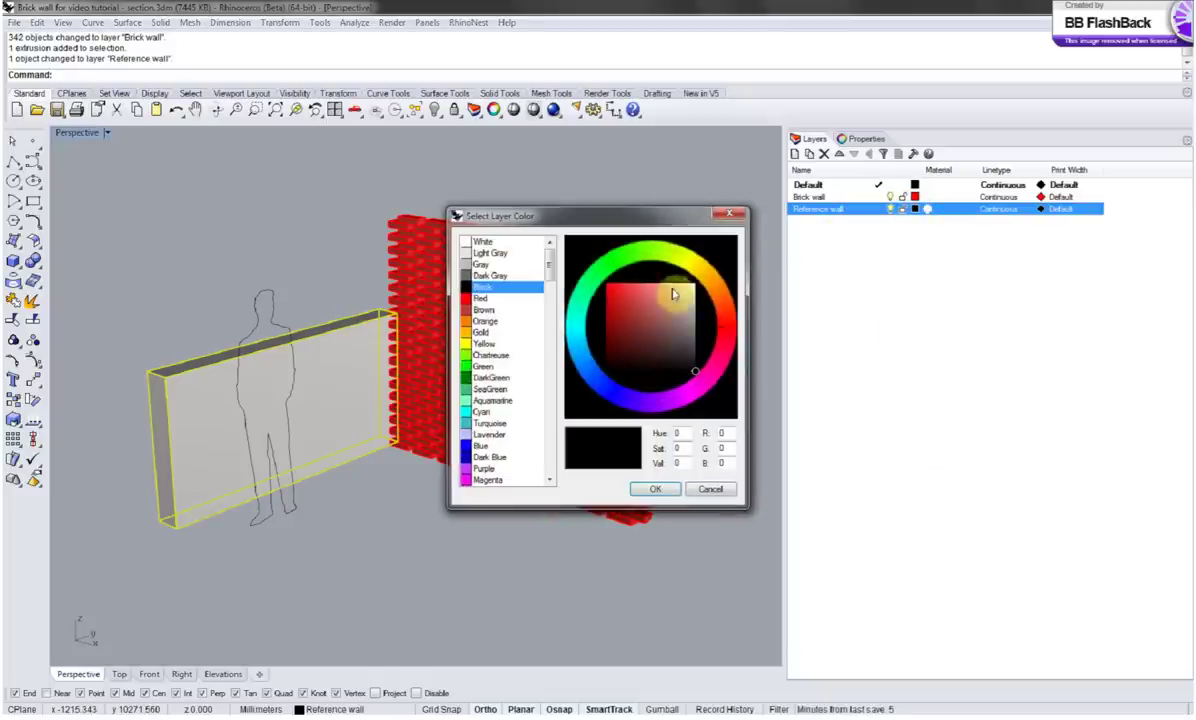
pyautogui.click(490, 378)
pyautogui.doubleClick(470, 380)
pyautogui.click(264, 211)
# Create a layer named Man and move the human outline curve onto it.
pyautogui.click(268, 295)
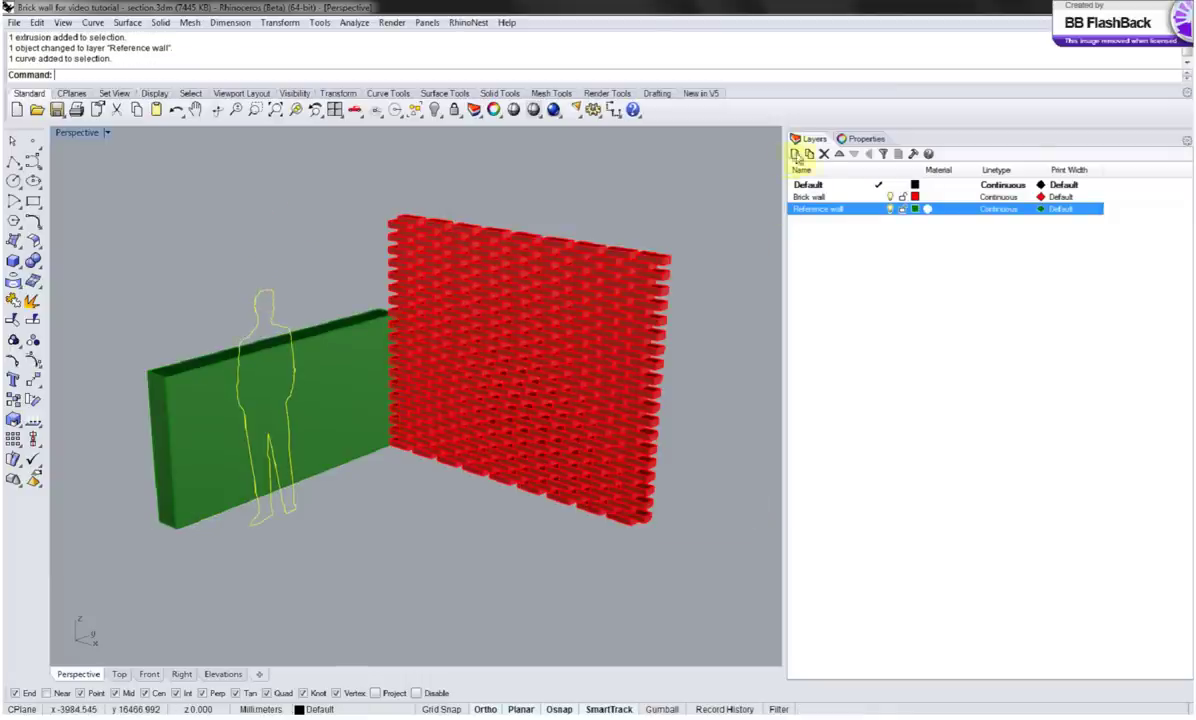
pyautogui.click(794, 155)
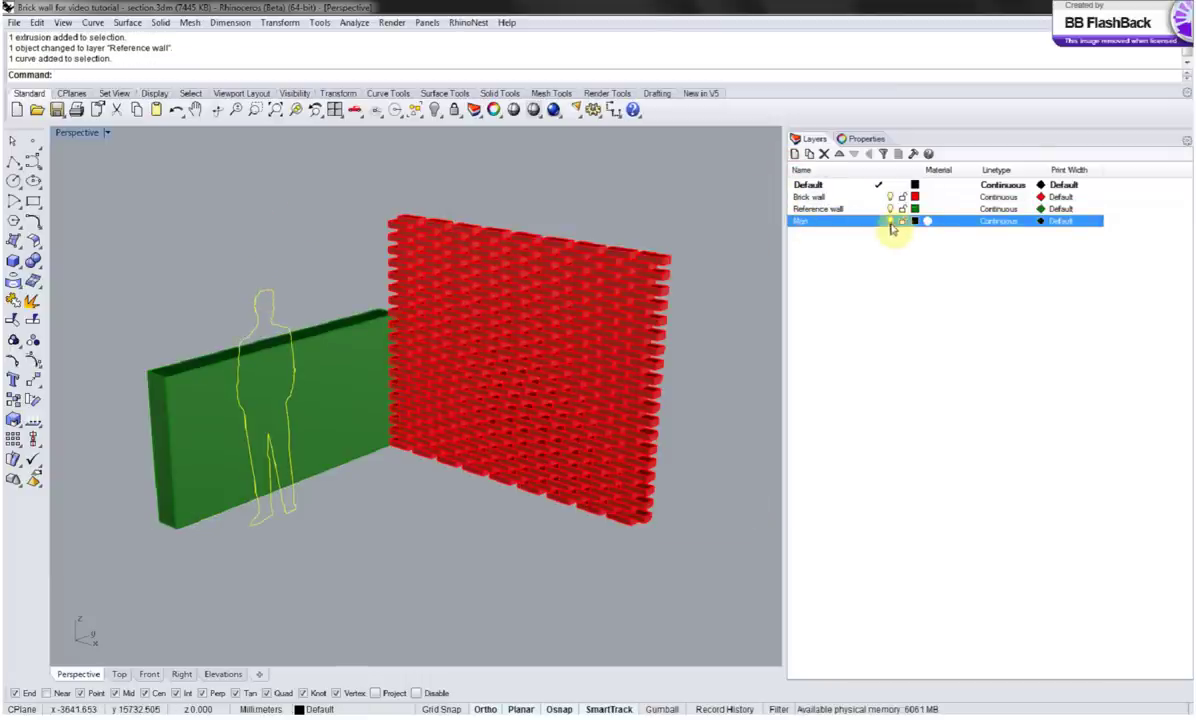
pyautogui.rightClick(822, 224)
pyautogui.click(854, 476)
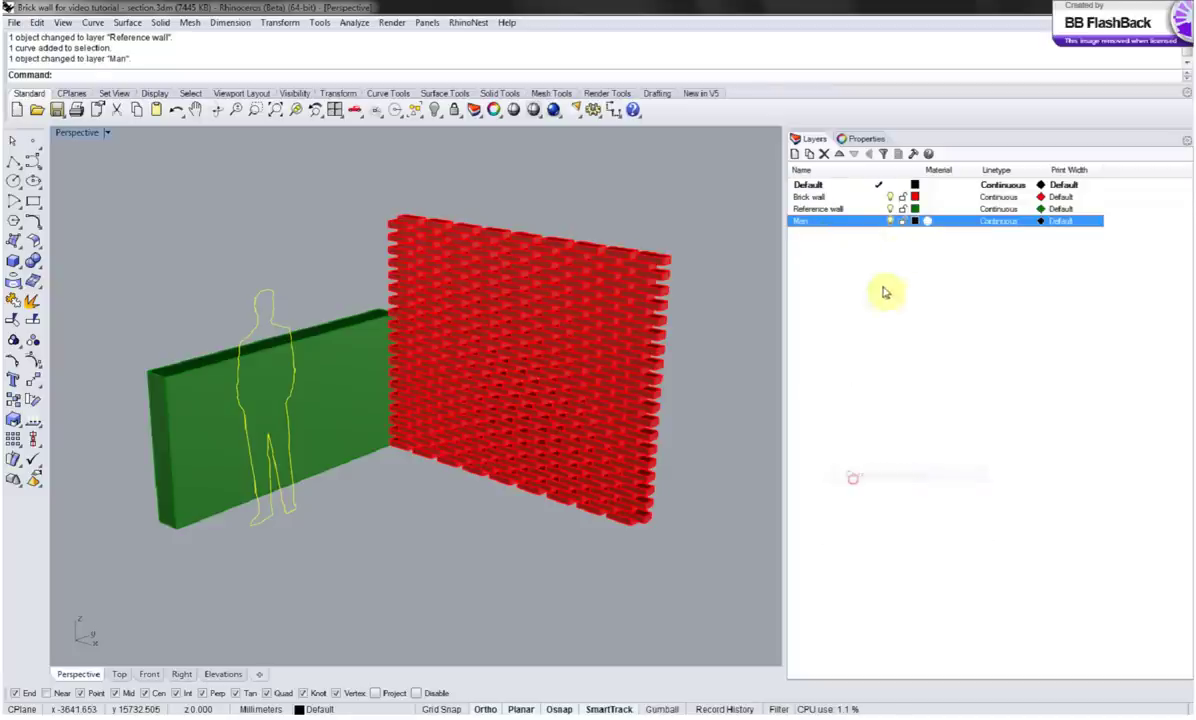
# Set the Man layer's colour to Orange.
pyautogui.click(914, 220)
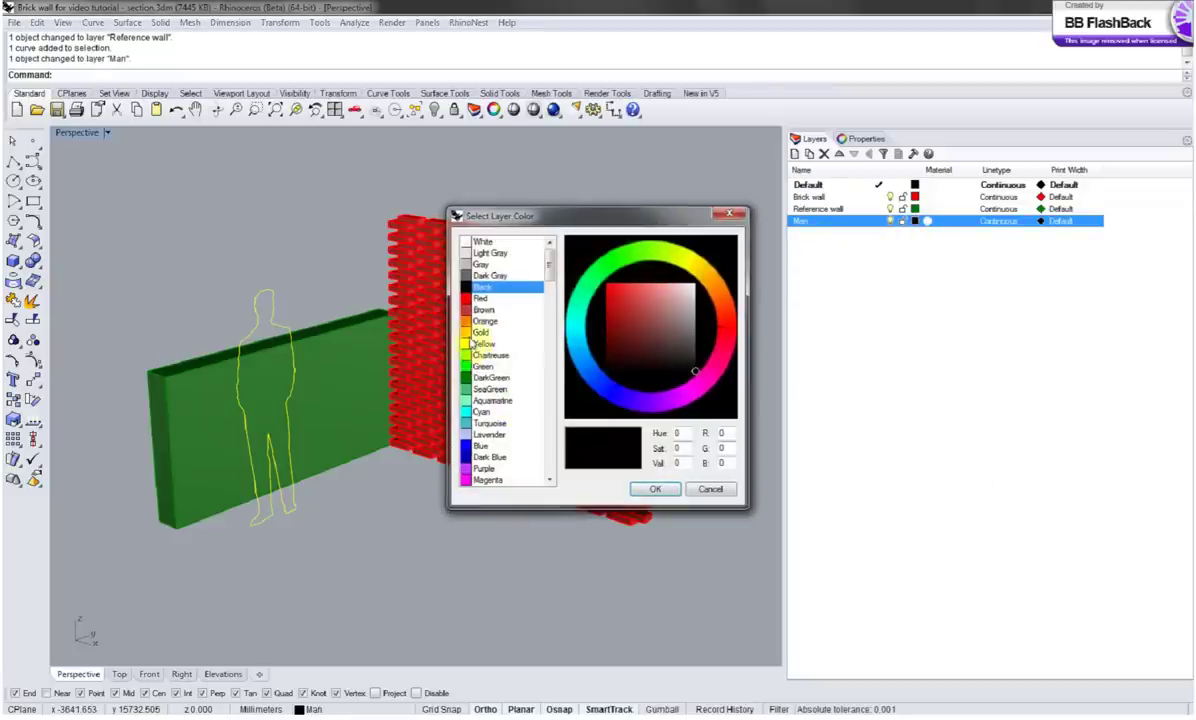
pyautogui.click(485, 321)
pyautogui.click(652, 488)
# Show the four-viewport layout and add a new layer named Section line.
pyautogui.moveTo(489, 510); pyautogui.dragTo(436, 441, button='right')
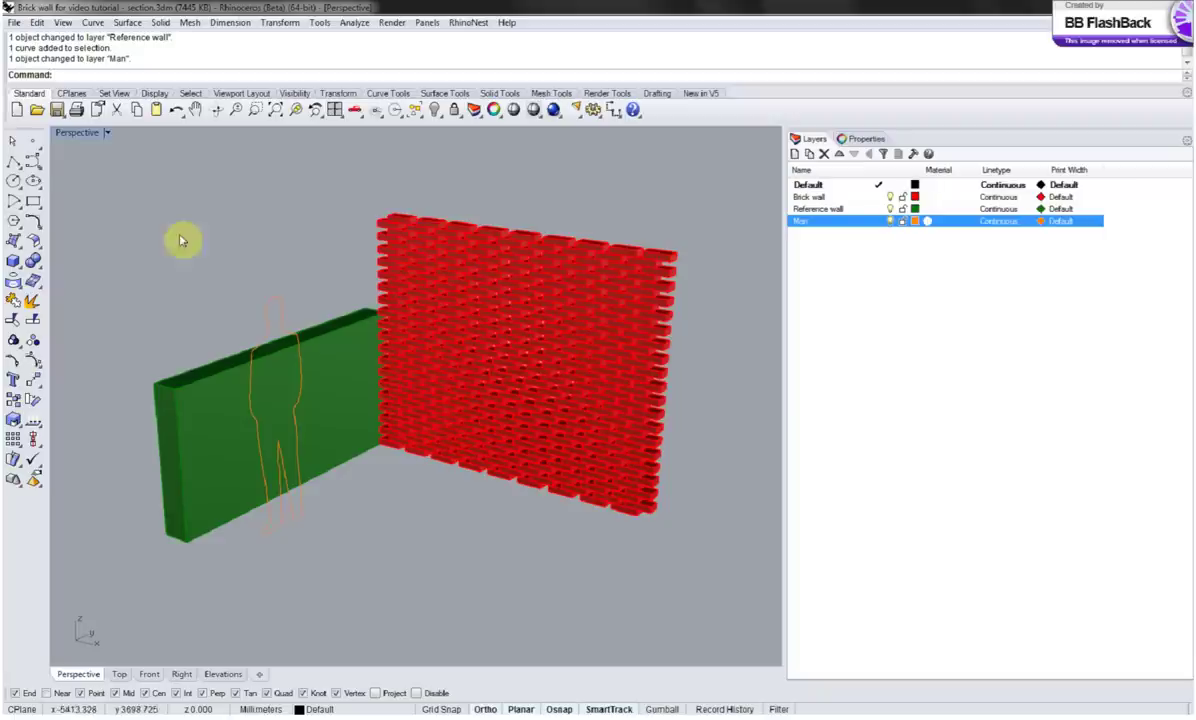
pyautogui.doubleClick(75, 133)
pyautogui.scroll(5, 235, 213)
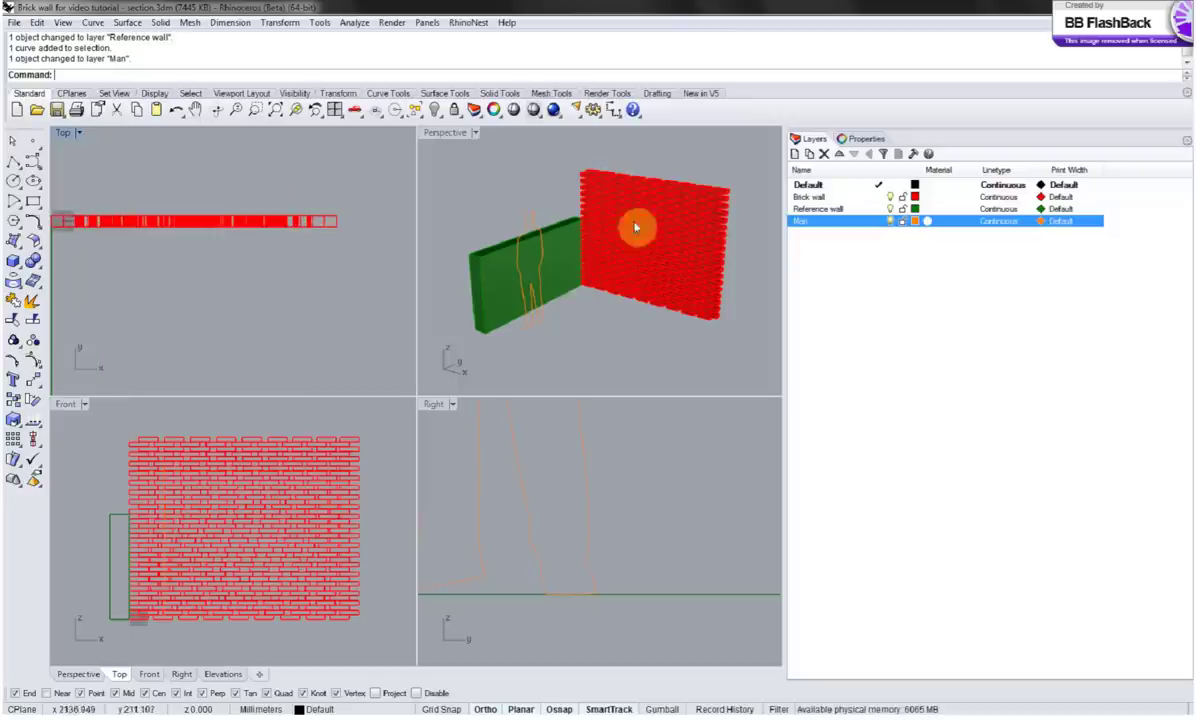
pyautogui.click(796, 154)
pyautogui.write('Section line')
pyautogui.press('Return')
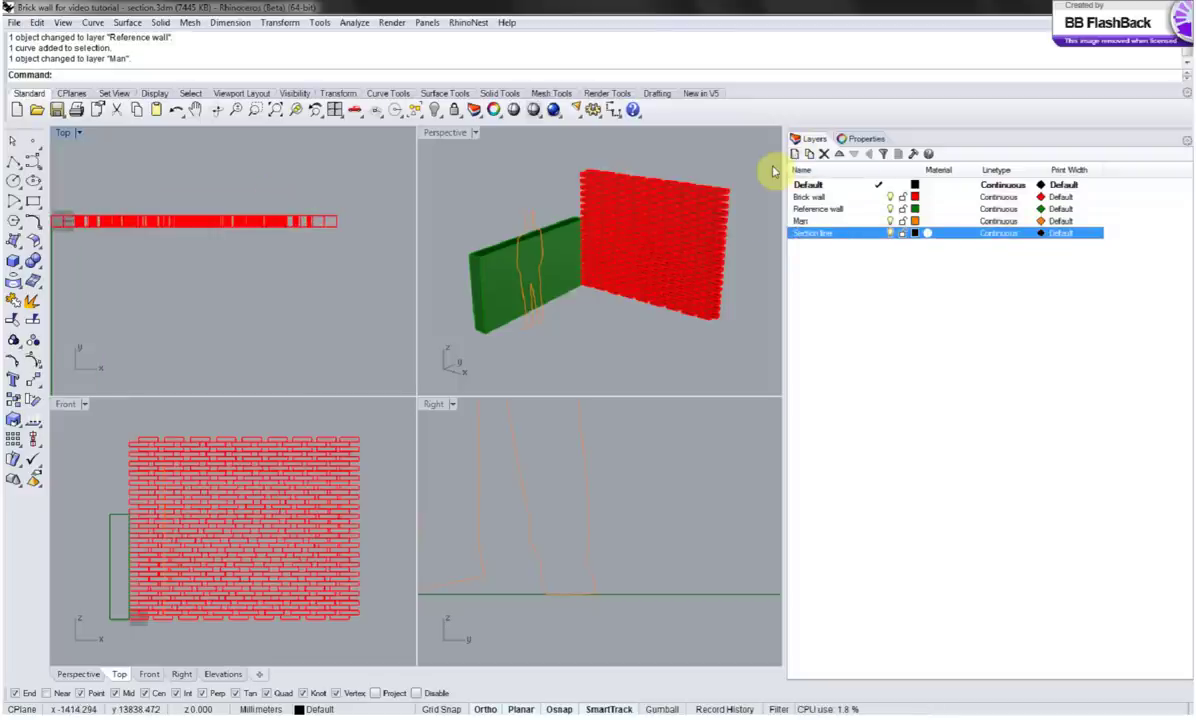
# Draw a straight polyline crossing the brick wall perpendicularly in the Top view, right of its middle, and select it.
pyautogui.click(14, 161)
pyautogui.click(253, 195)
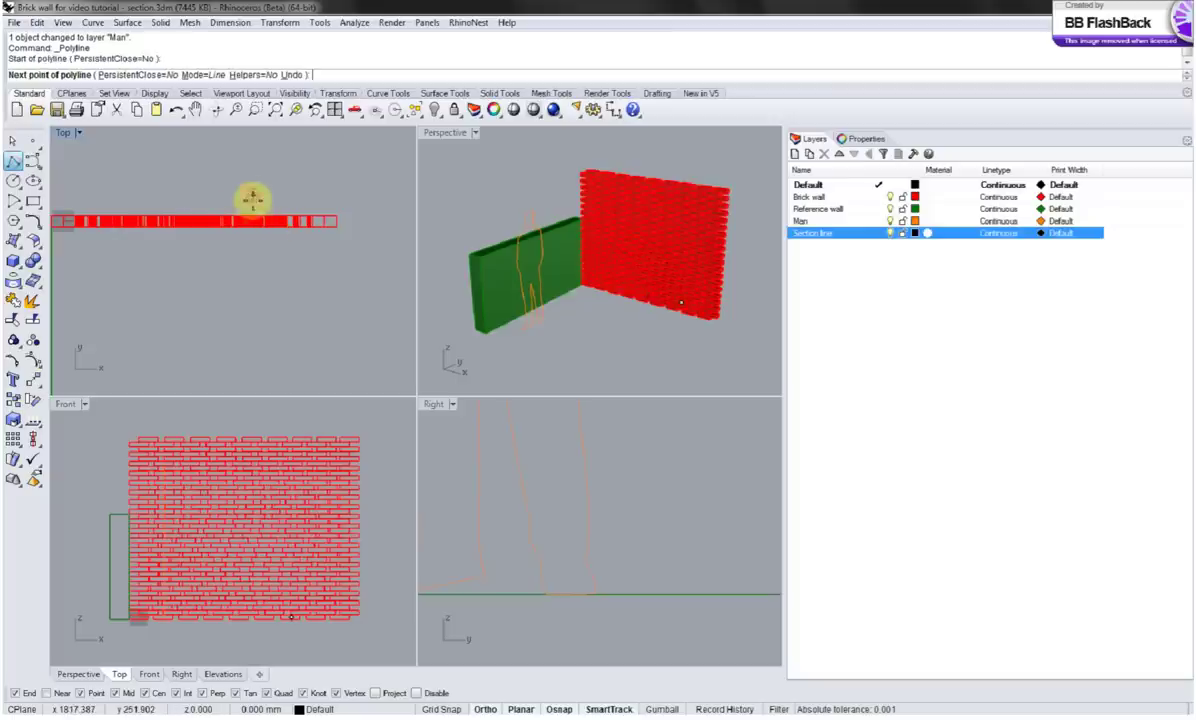
pyautogui.click(253, 252)
pyautogui.rightClick(254, 257)
pyautogui.click(253, 245)
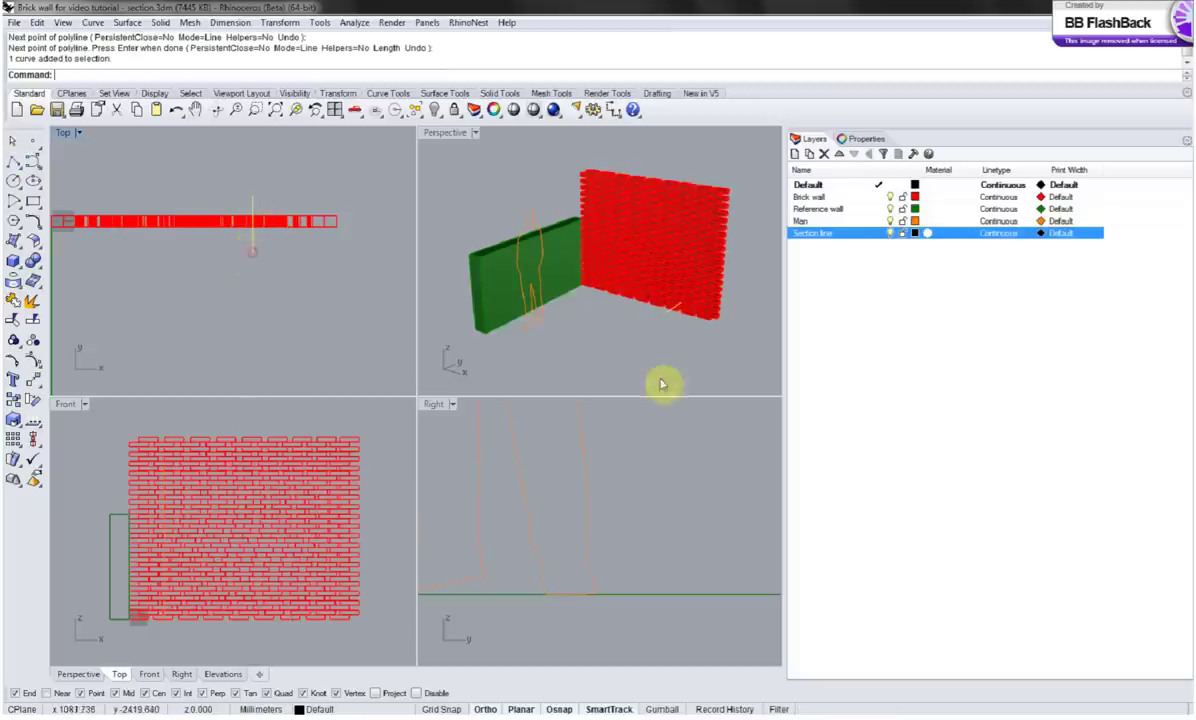
# Move the section line about 60 mm along the brick wall toward the reference wall in the Top view.
pyautogui.scroll(10, 704, 337)
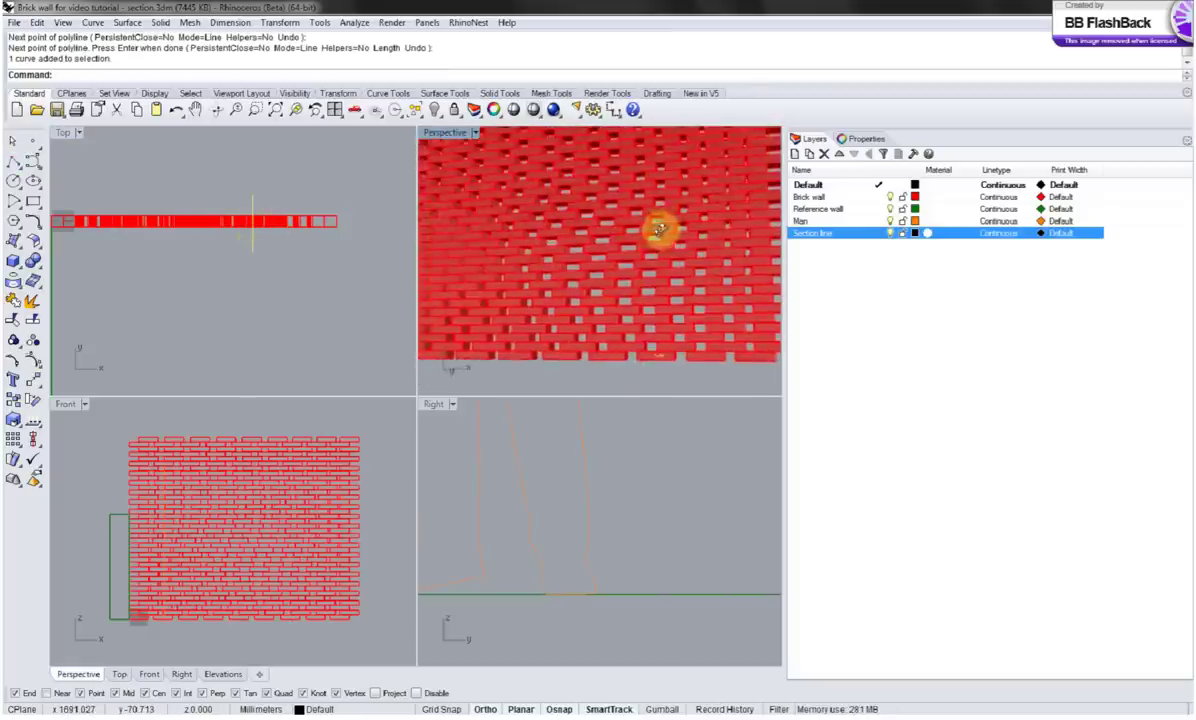
pyautogui.scroll(3, 669, 250)
pyautogui.scroll(4, 248, 232)
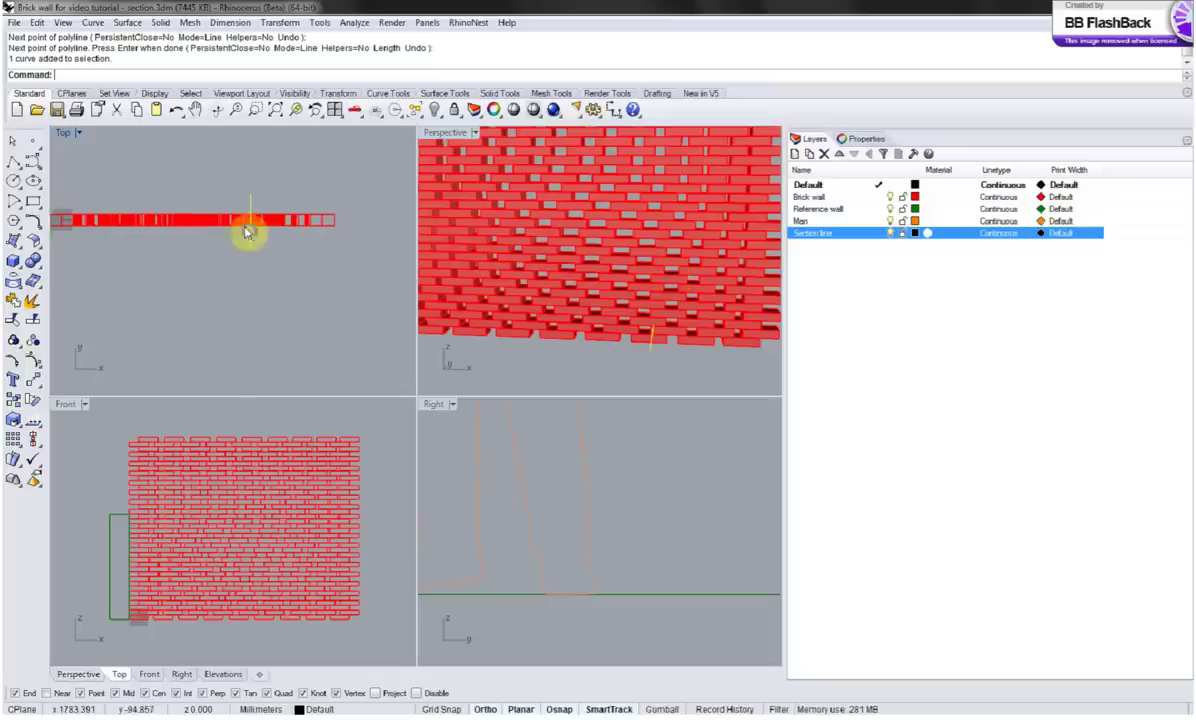
pyautogui.scroll(3, 241, 193)
pyautogui.write('M')
pyautogui.press('Return')
pyautogui.click(285, 339)
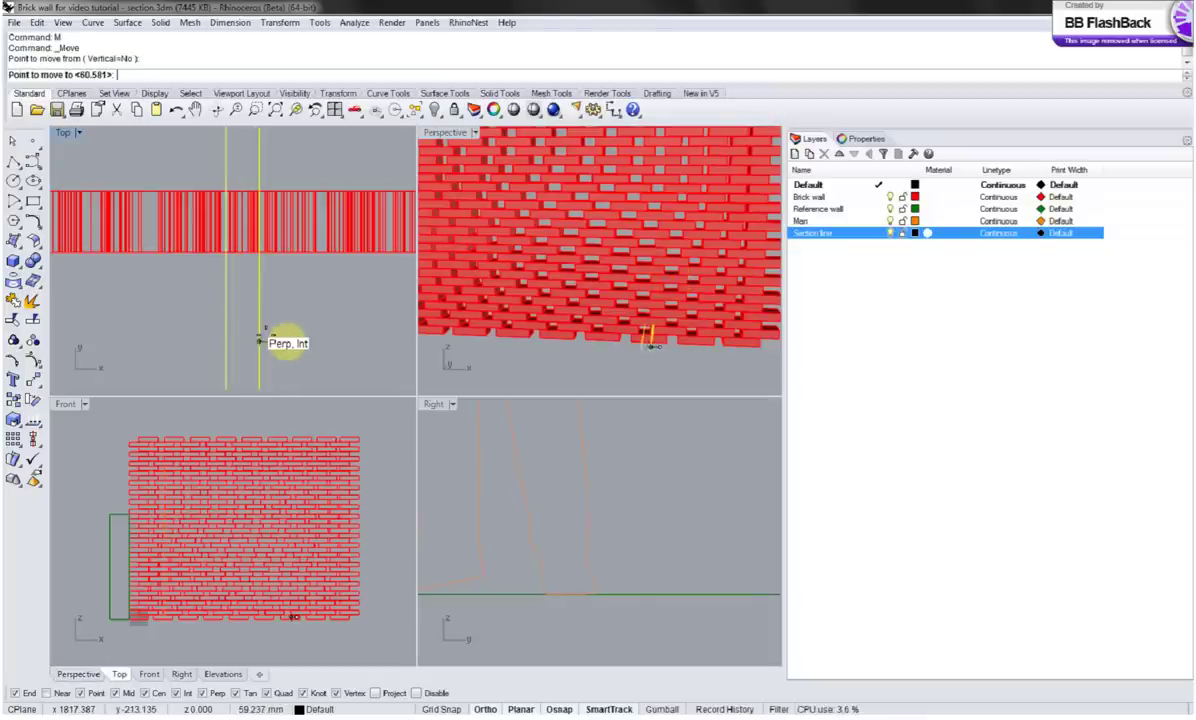
pyautogui.rightClick(312, 317)
# Create a layer named Section and make it the current layer.
pyautogui.moveTo(590, 313); pyautogui.dragTo(598, 280, button='right')
pyautogui.keyDown('ctrl'); pyautogui.keyDown('shift'); pyautogui.moveTo(320, 262); pyautogui.dragTo(232, 219, button='right'); pyautogui.keyUp('shift'); pyautogui.keyUp('ctrl')
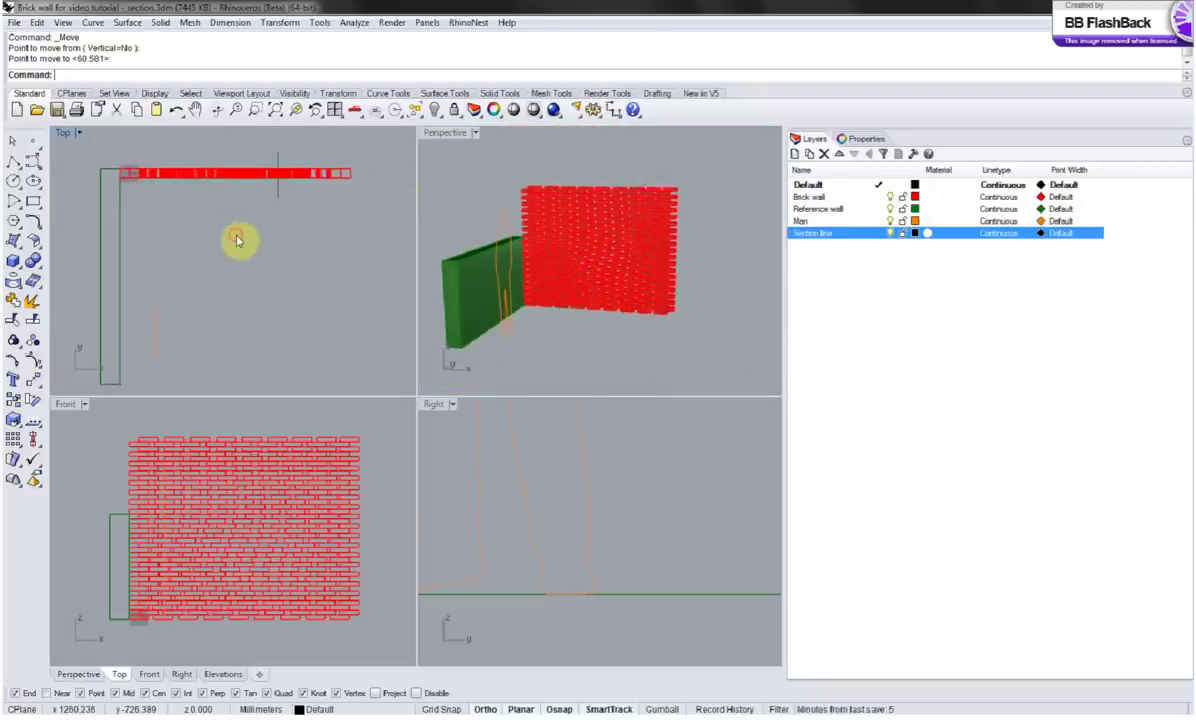
pyautogui.click(795, 153)
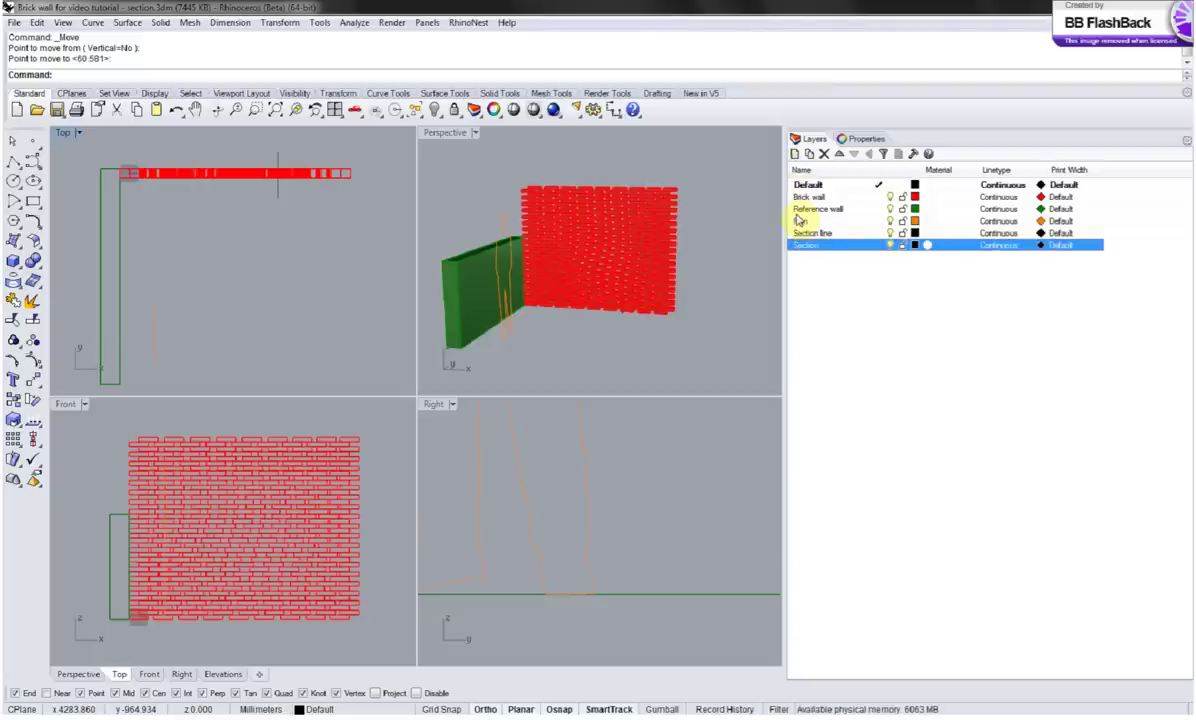
pyautogui.write('Section')
pyautogui.click(861, 248)
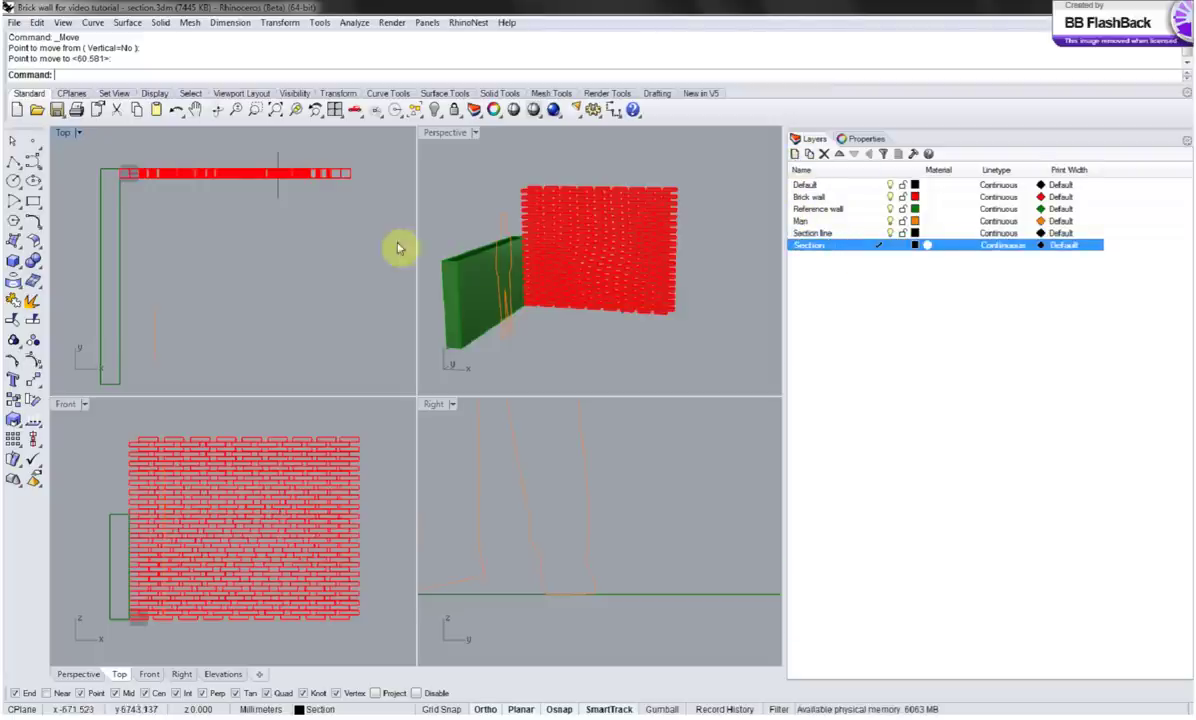
# Cut a Section through the reference wall and all the bricks, using the two endpoints of the drawn section line.
pyautogui.moveTo(280, 163); pyautogui.dragTo(275, 172, button='right')
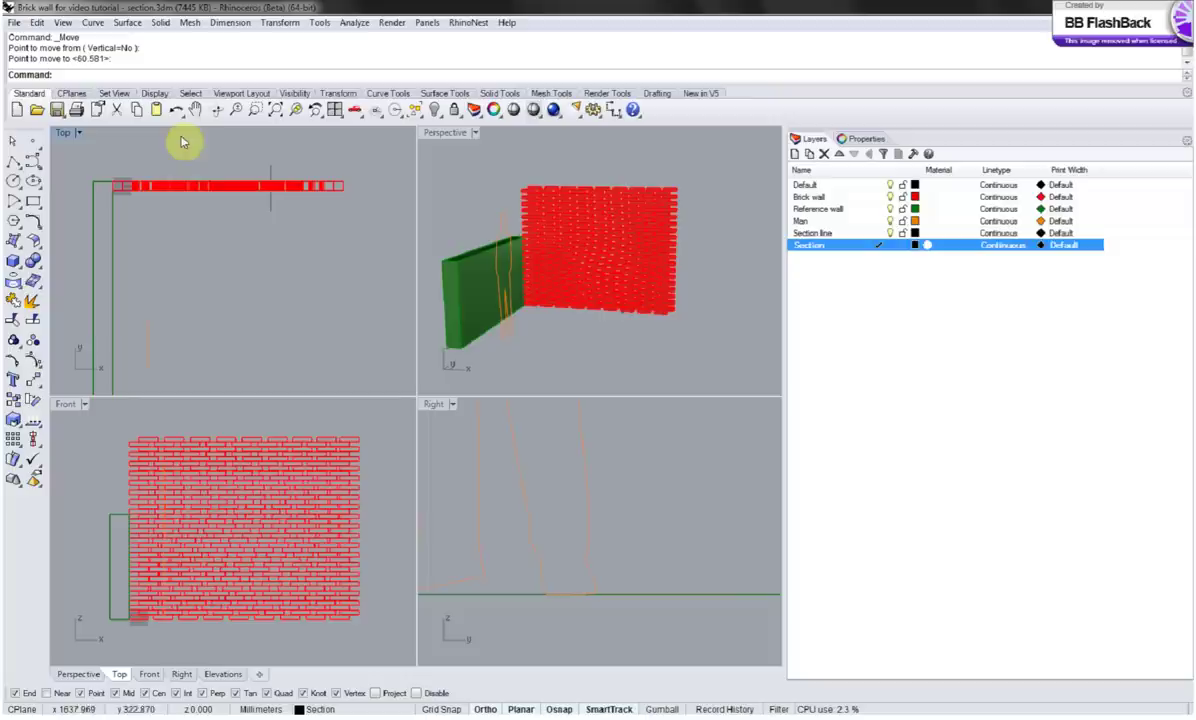
pyautogui.click(77, 79)
pyautogui.write('Section')
pyautogui.press('Return')
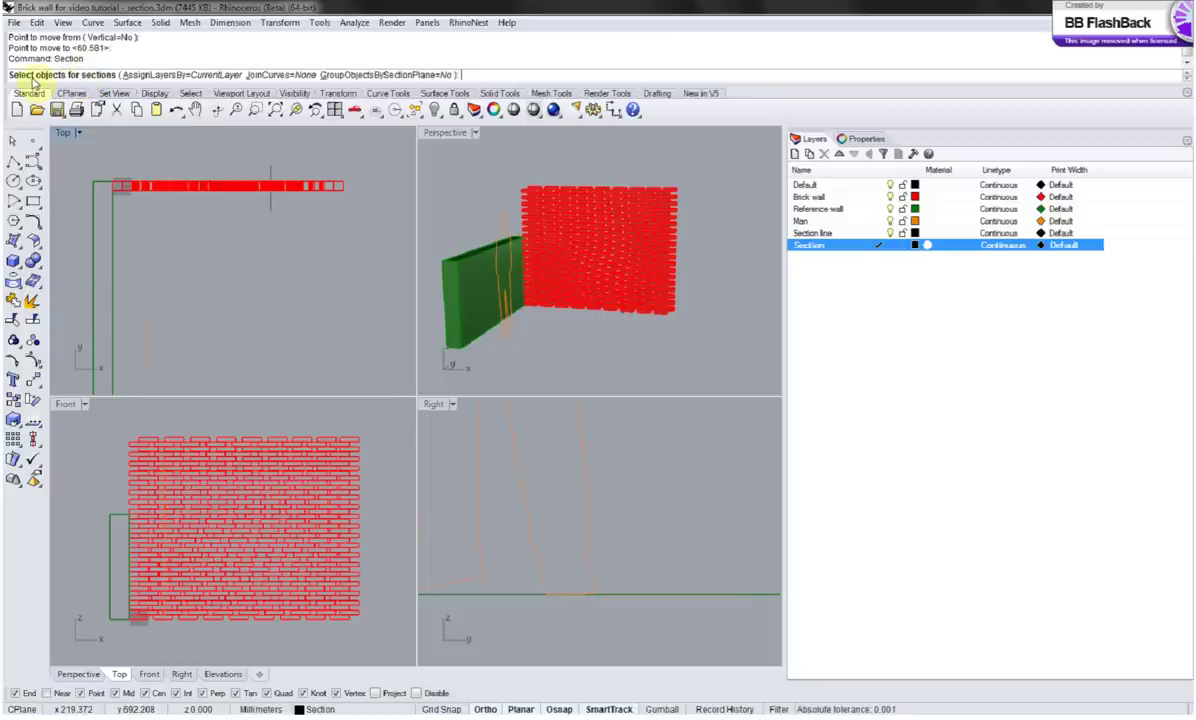
pyautogui.click(103, 179)
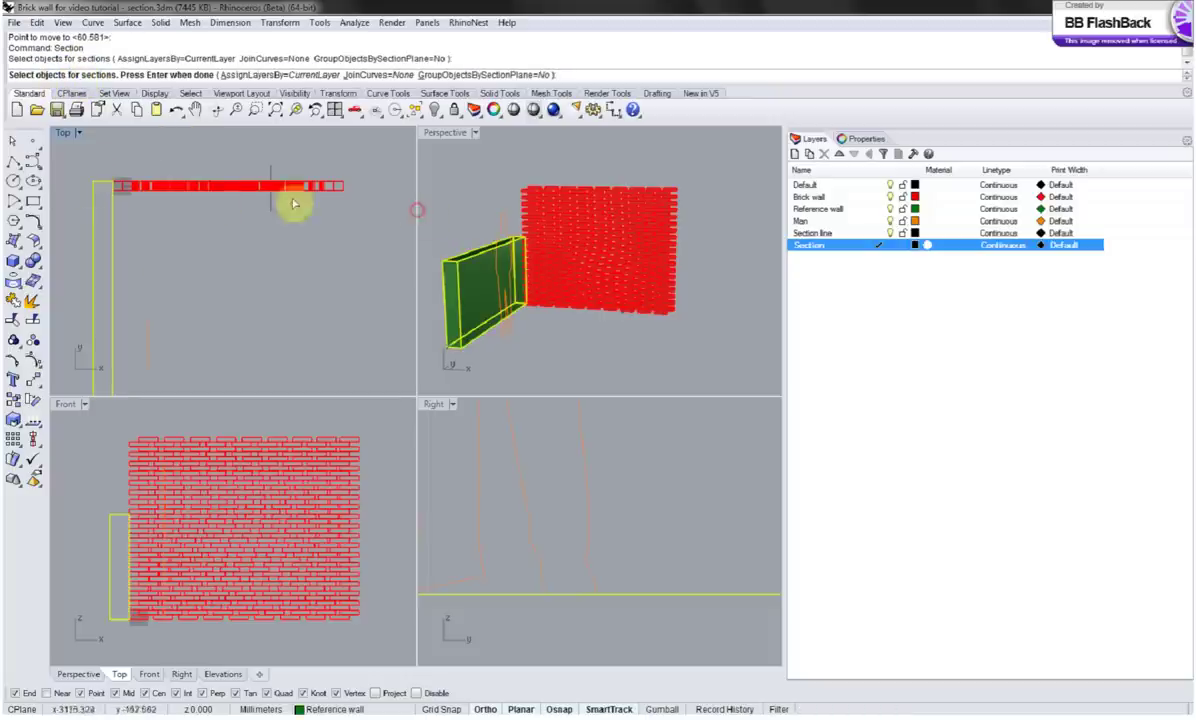
pyautogui.click(330, 188)
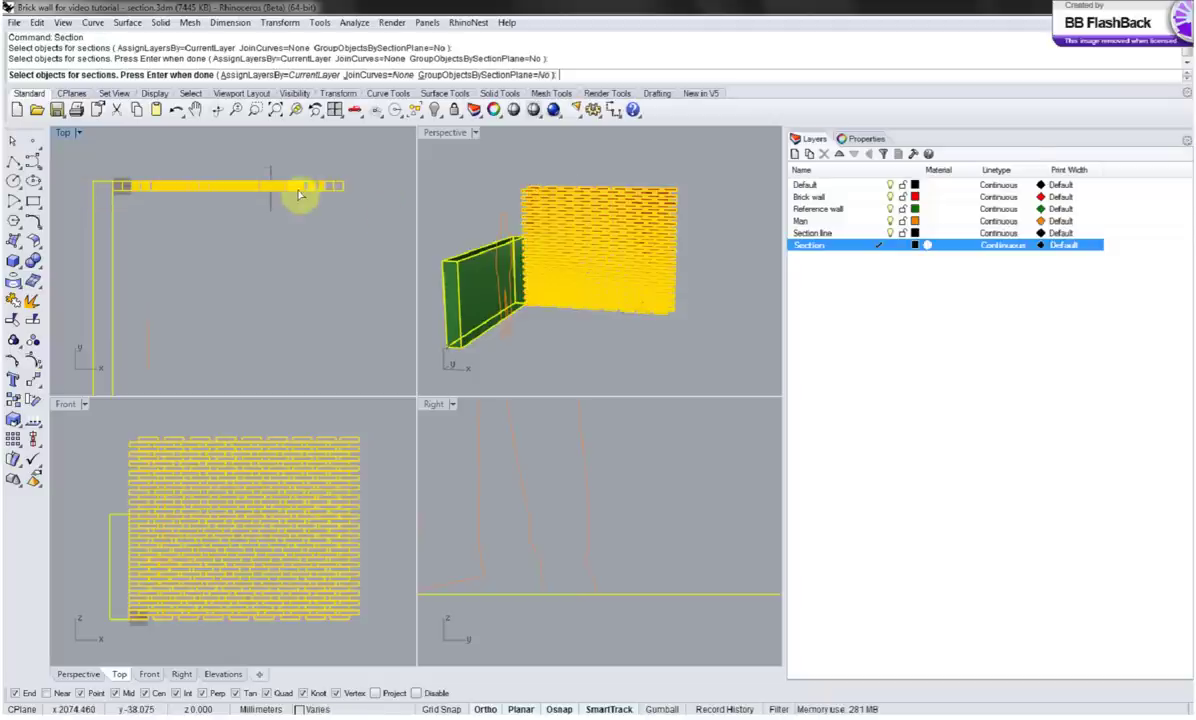
pyautogui.press('Return')
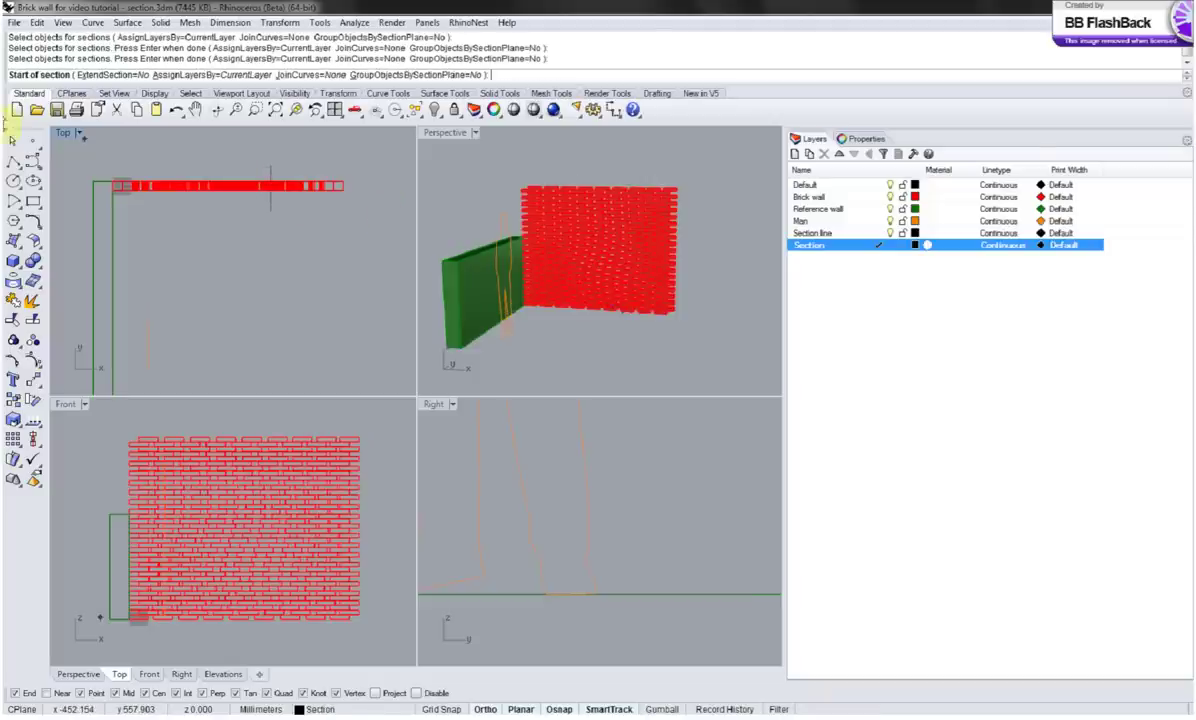
pyautogui.click(271, 165)
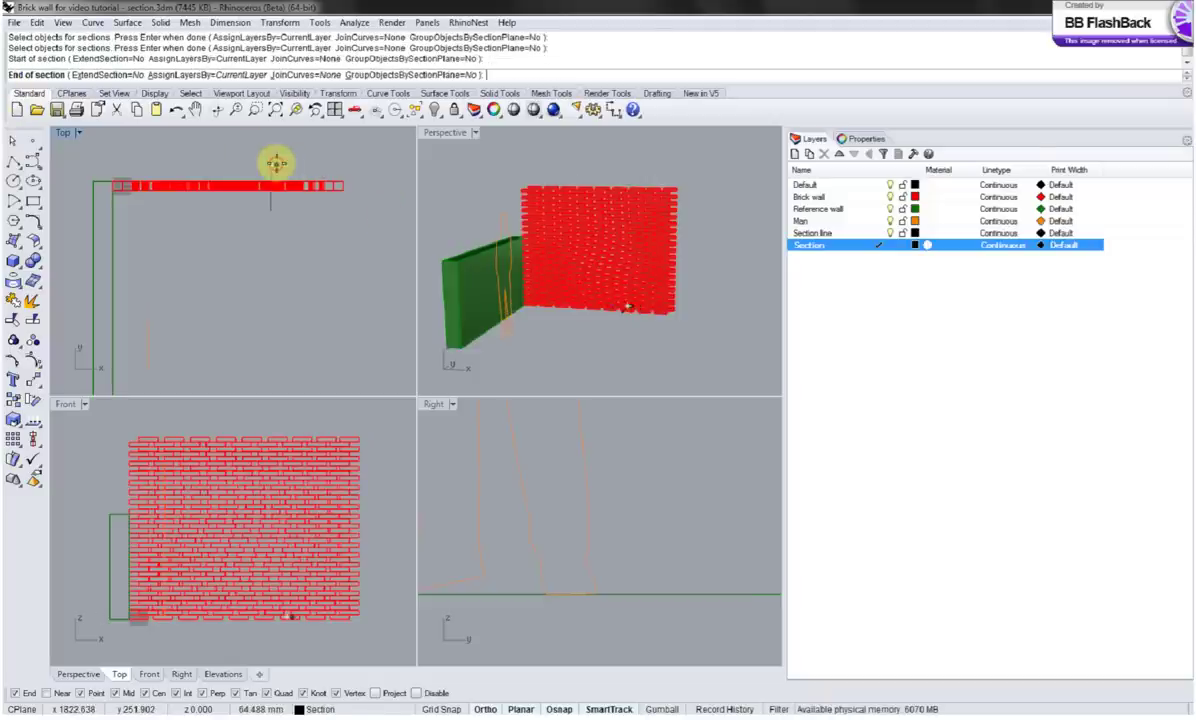
pyautogui.click(271, 215)
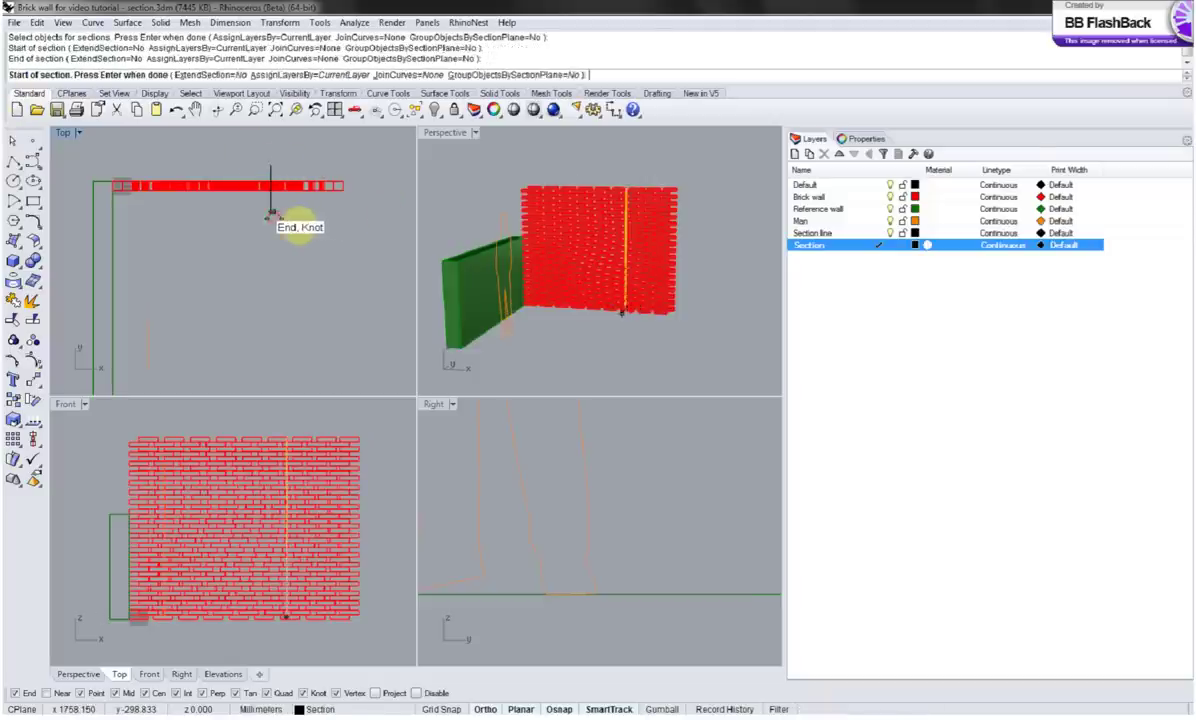
pyautogui.press('Return')
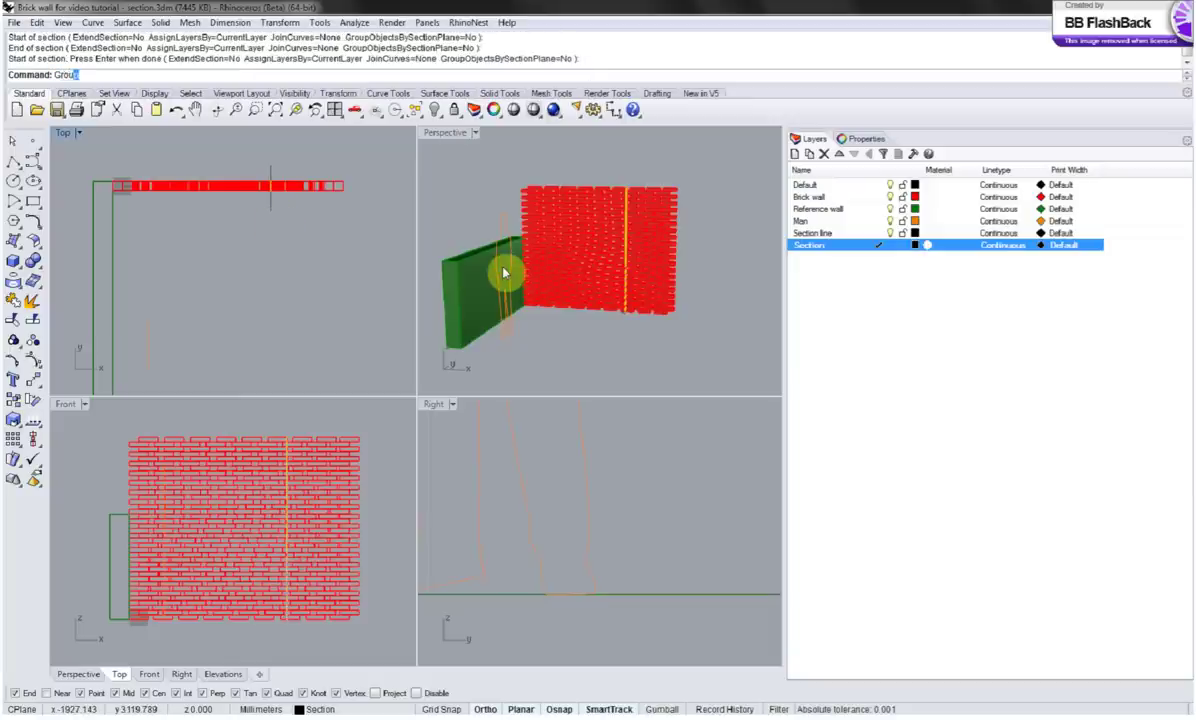
# Group the new section curves of the brick wall, then deselect them.
pyautogui.write('Group')
pyautogui.press('Return')
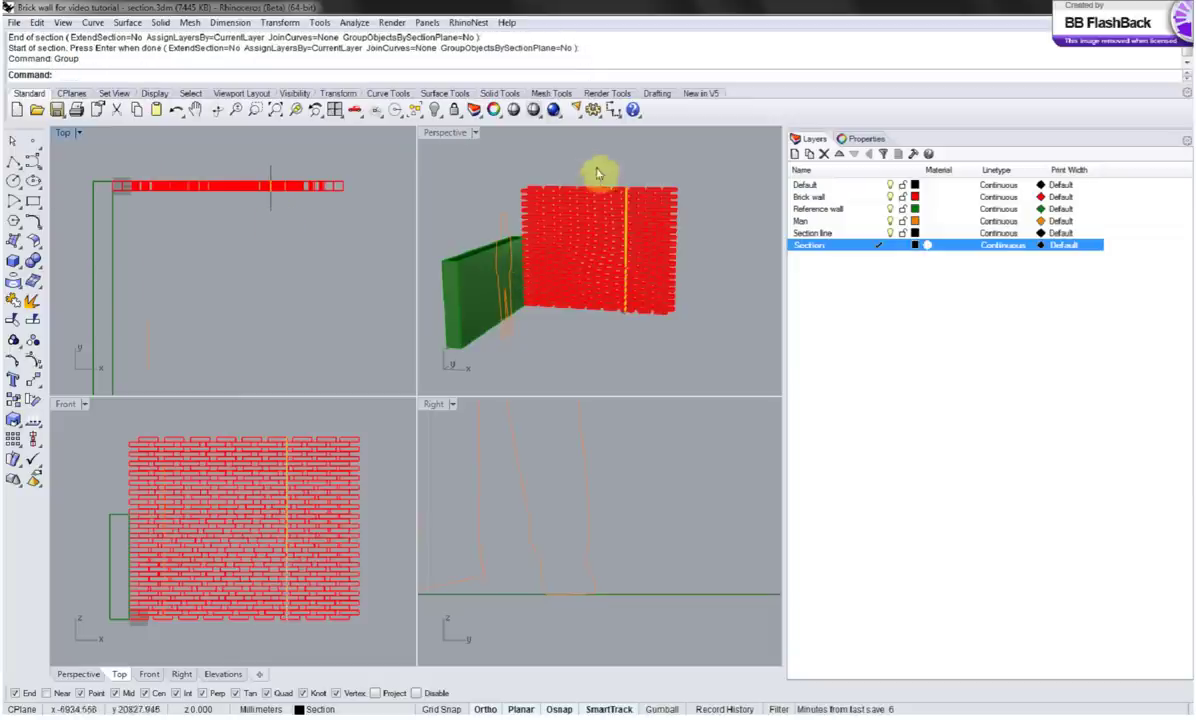
pyautogui.moveTo(558, 221); pyautogui.dragTo(689, 272, button='right')
pyautogui.click(720, 258)
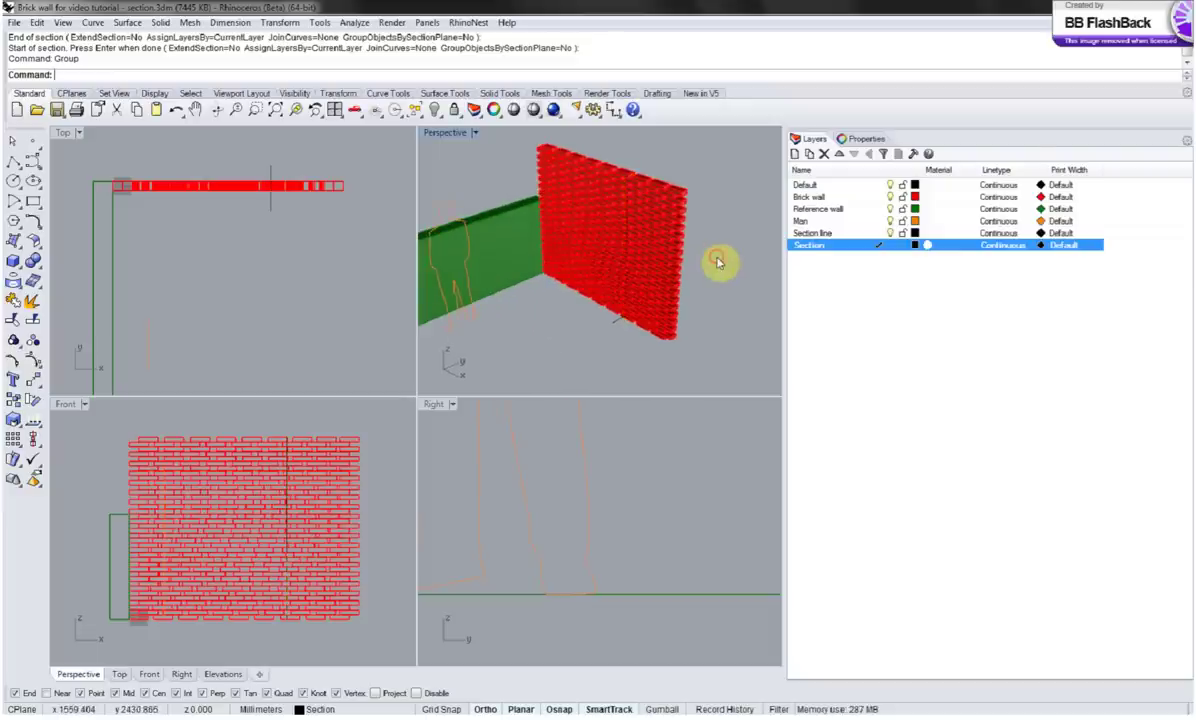
# Set the Section layer's colour to Blue and inspect the section curves with the Brick wall layer temporarily hidden.
pyautogui.click(914, 246)
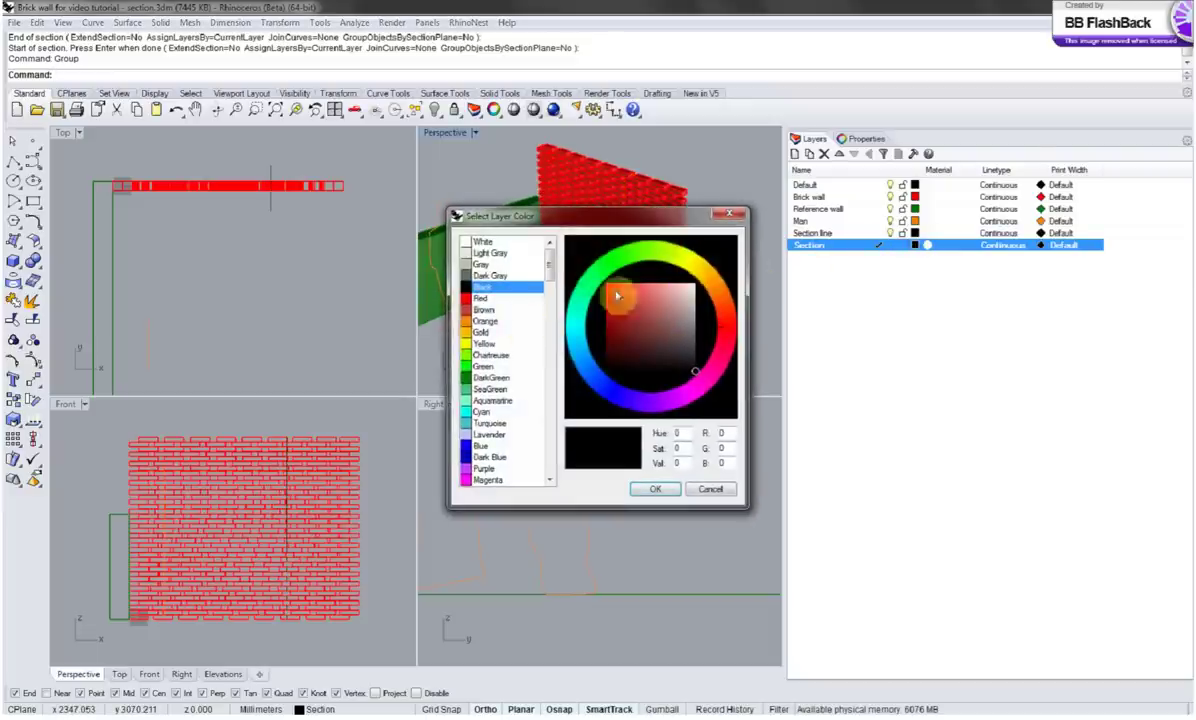
pyautogui.click(468, 446)
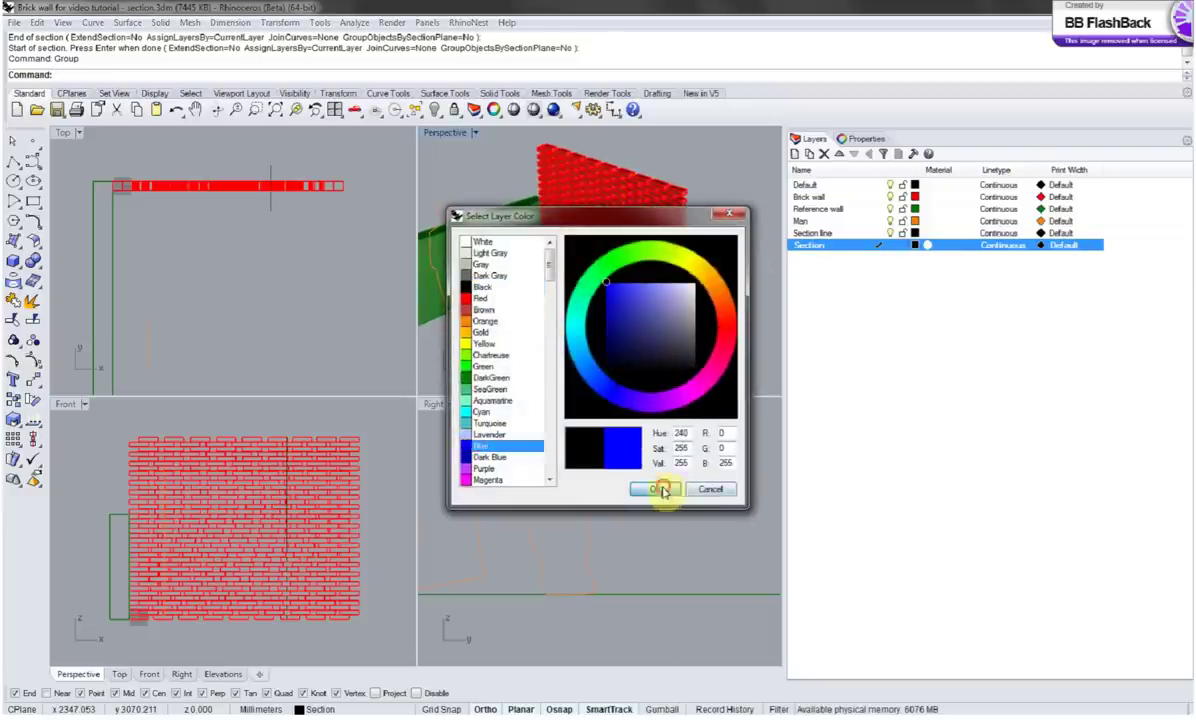
pyautogui.click(662, 490)
pyautogui.click(917, 315)
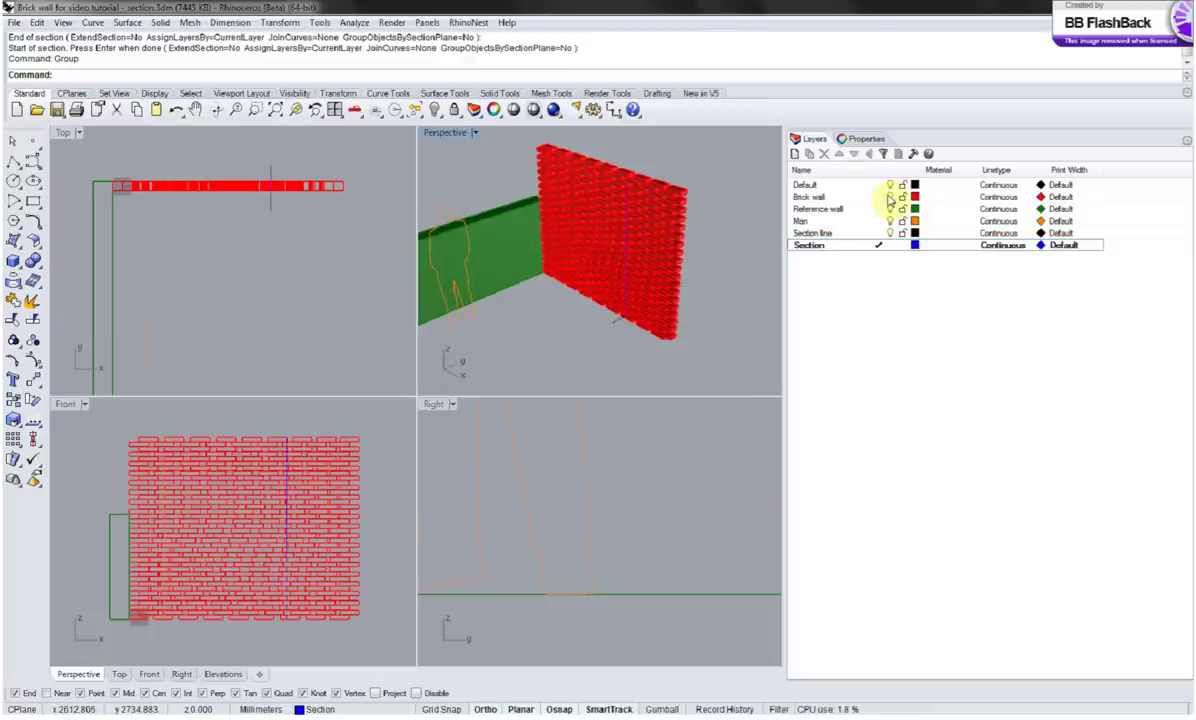
pyautogui.click(889, 197)
pyautogui.moveTo(673, 222)
pyautogui.mouseDown(button='right')
pyautogui.moveTo(555, 214)
pyautogui.moveTo(663, 216)
pyautogui.mouseUp(button='right')
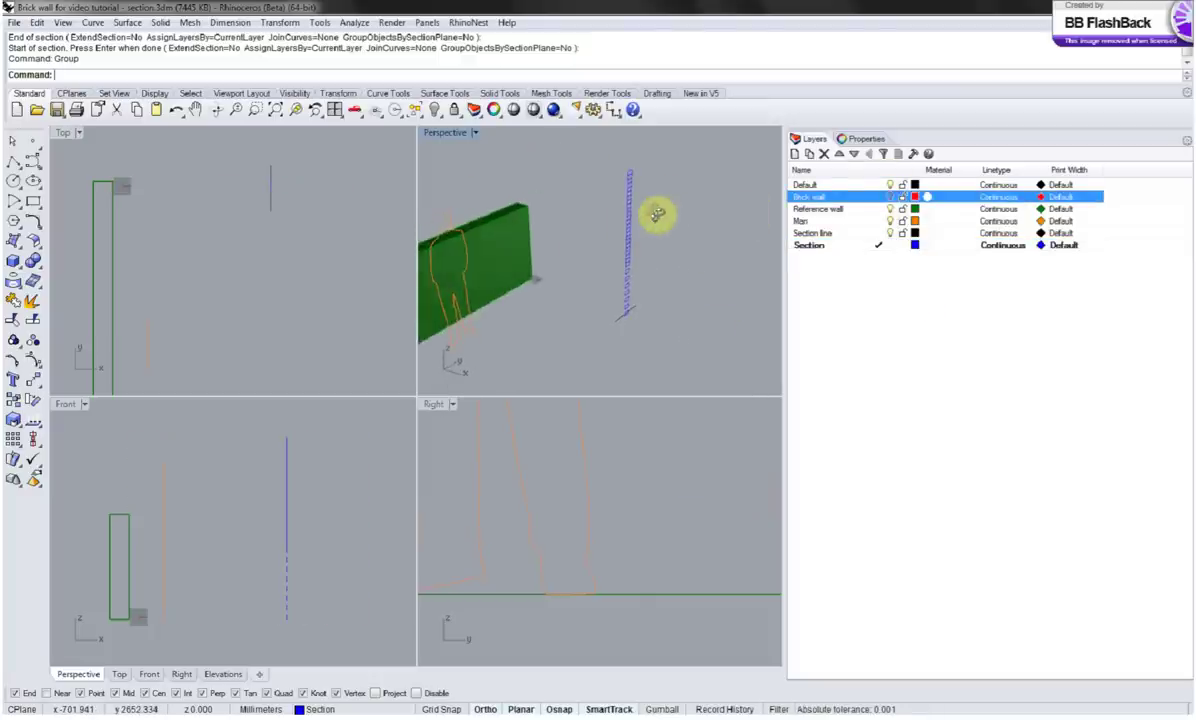
pyautogui.click(889, 197)
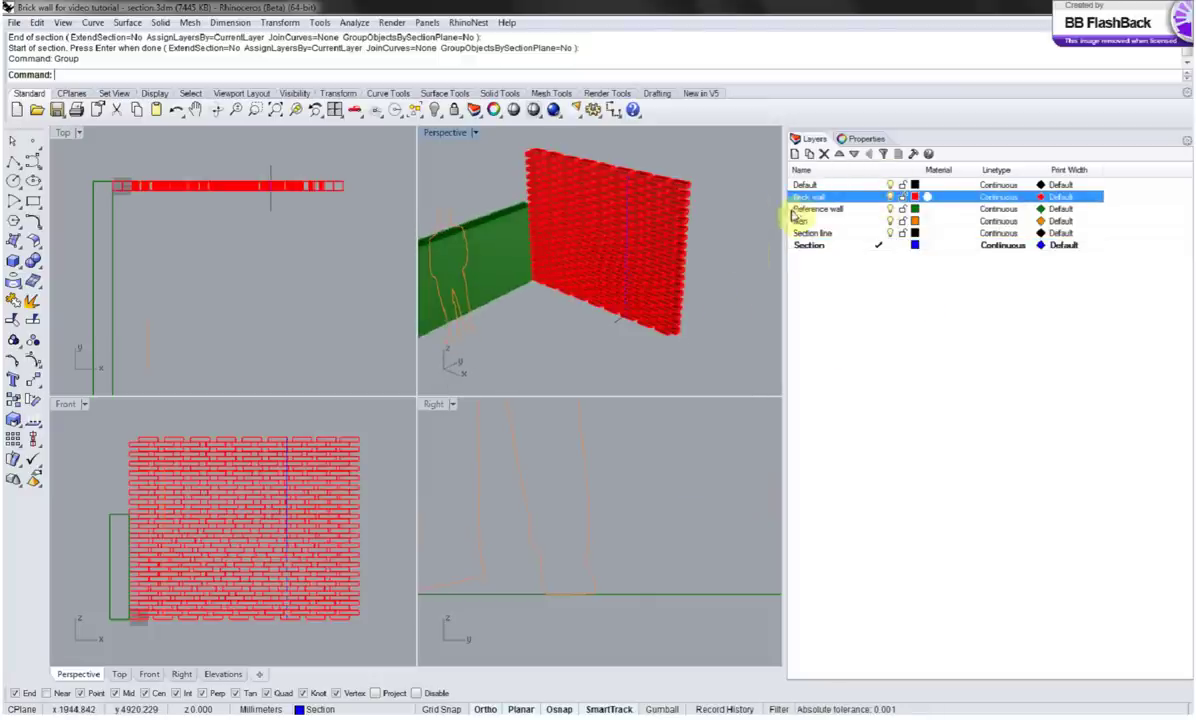
pyautogui.click(835, 331)
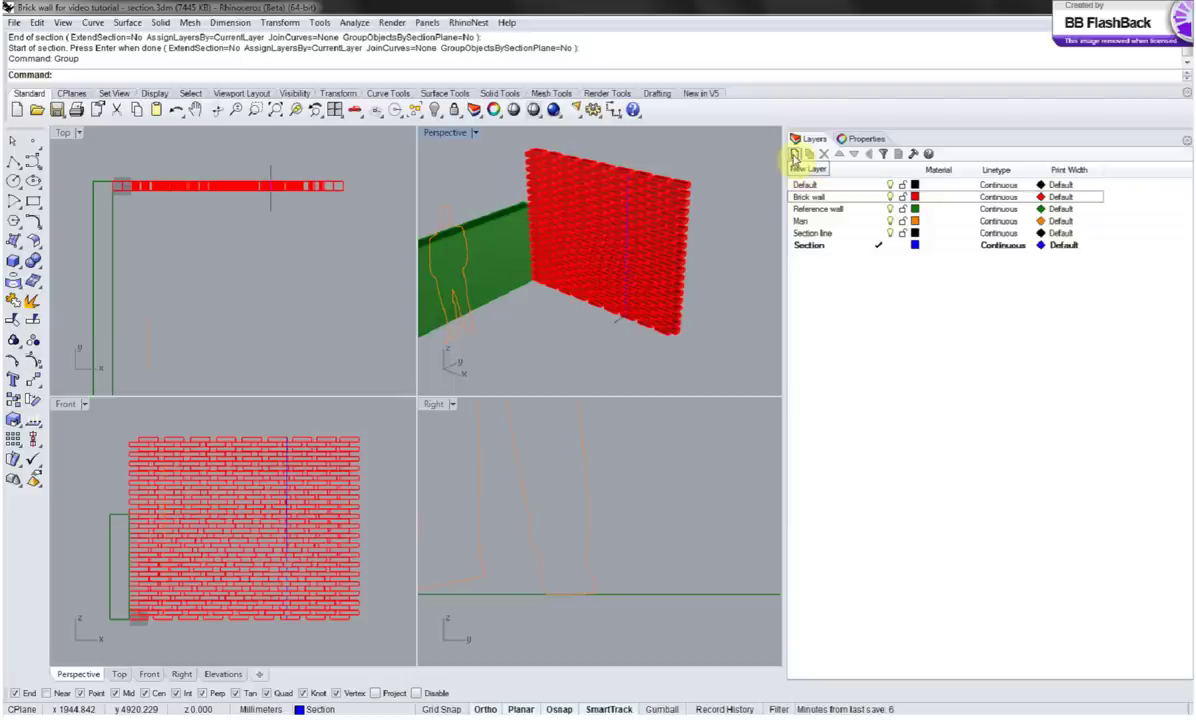
# Create a layer named Brick wall hidden and set its colour to Brown.
pyautogui.click(794, 156)
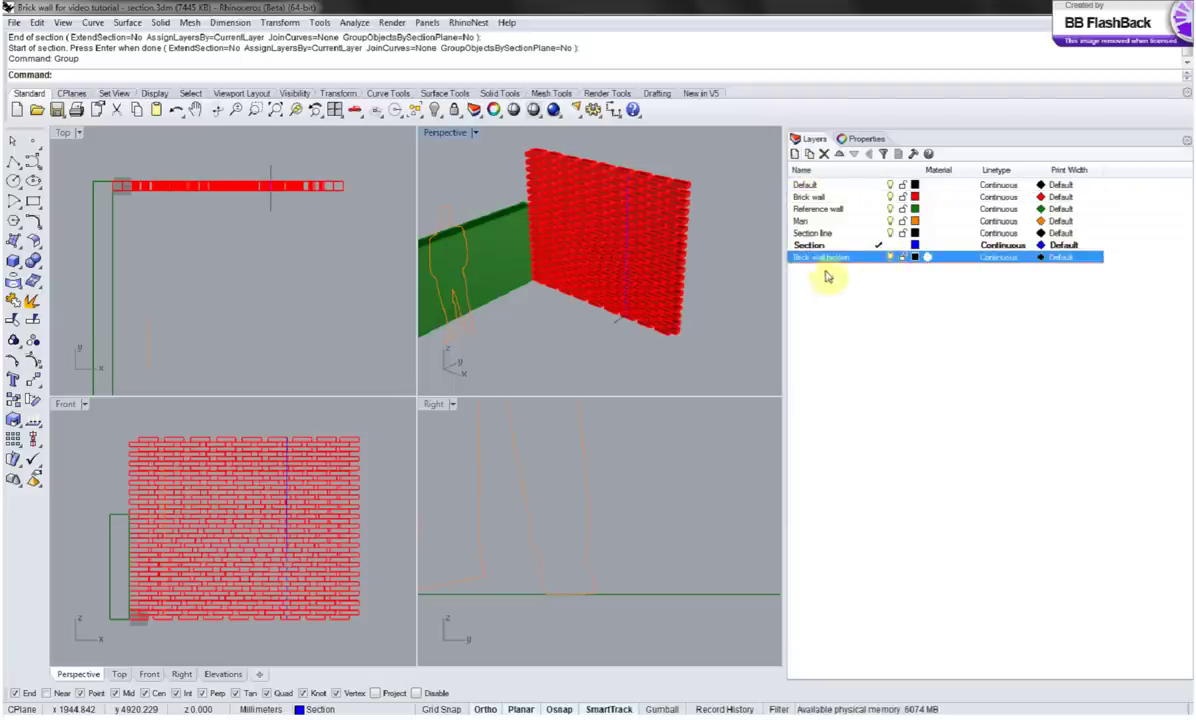
pyautogui.click(914, 257)
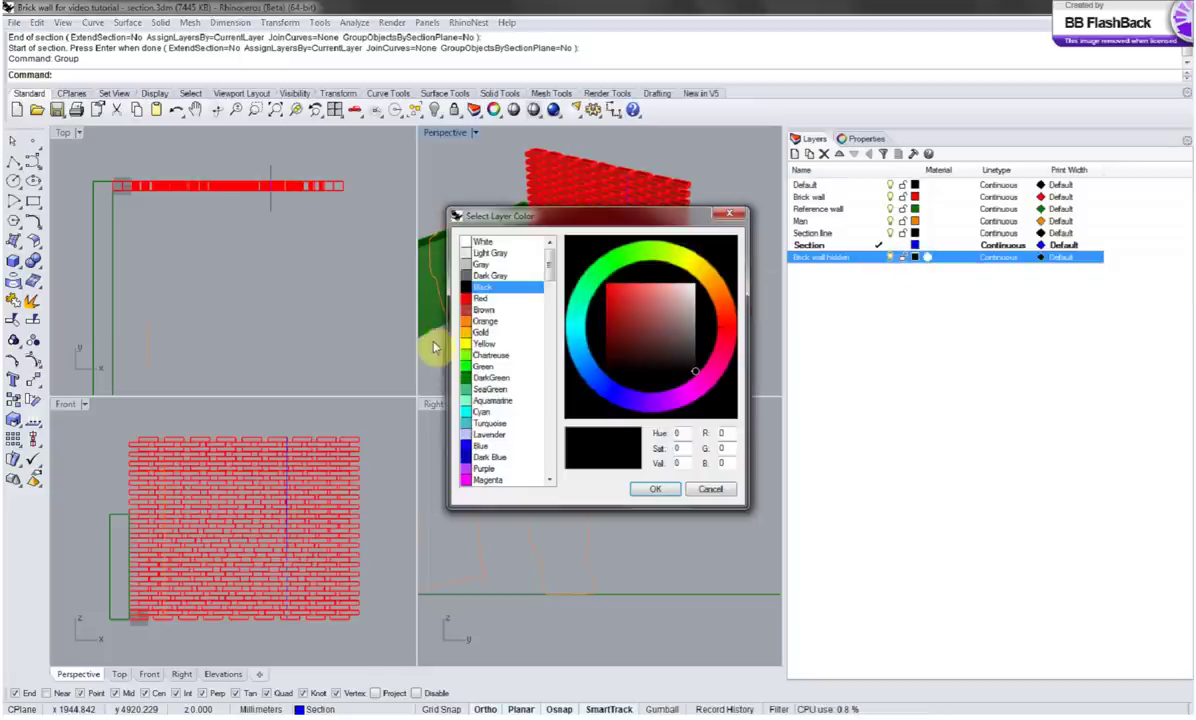
pyautogui.click(485, 310)
pyautogui.click(655, 489)
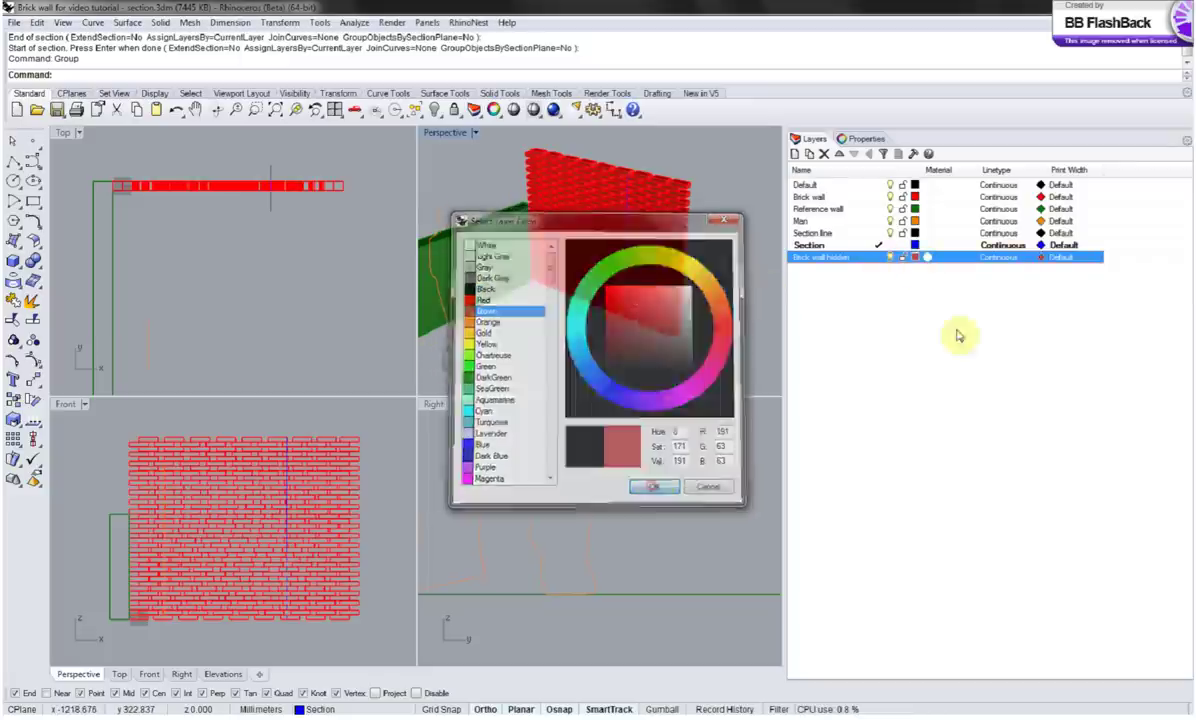
pyautogui.click(986, 301)
# Create a cut plane with CutPlane through the bricks around the section line, using the line's two endpoints in the Top view.
pyautogui.moveTo(267, 235); pyautogui.dragTo(259, 208, button='right')
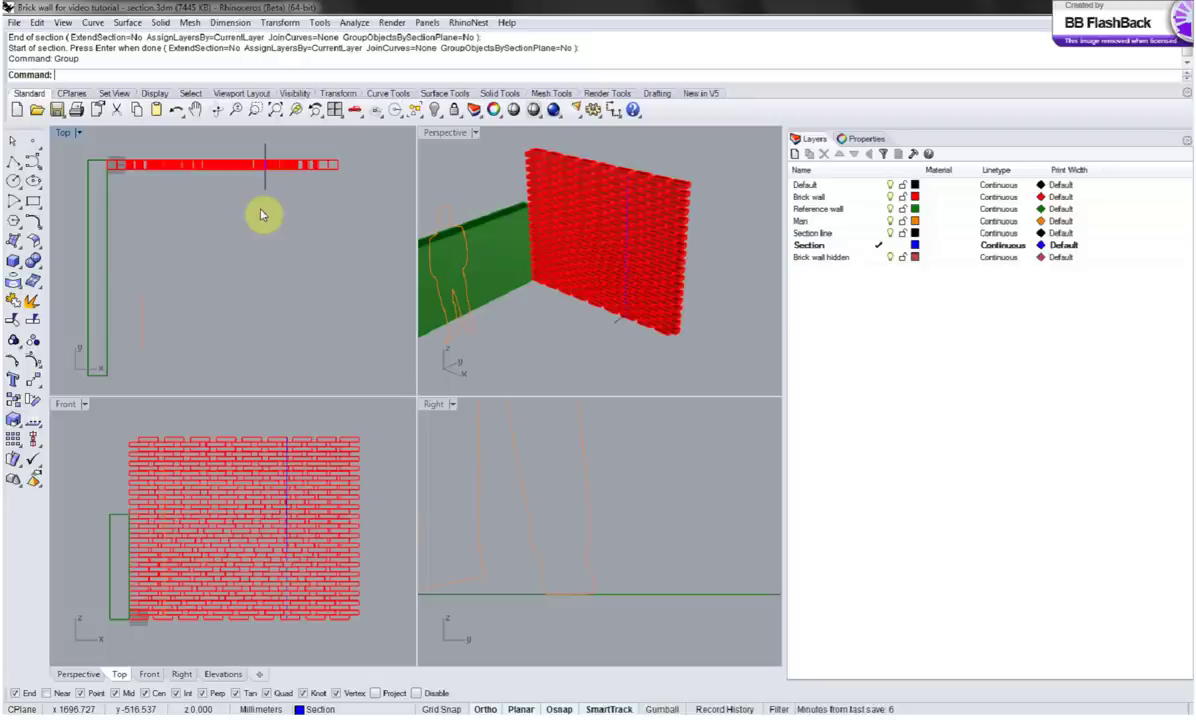
pyautogui.write('Plane')
pyautogui.press('Return')
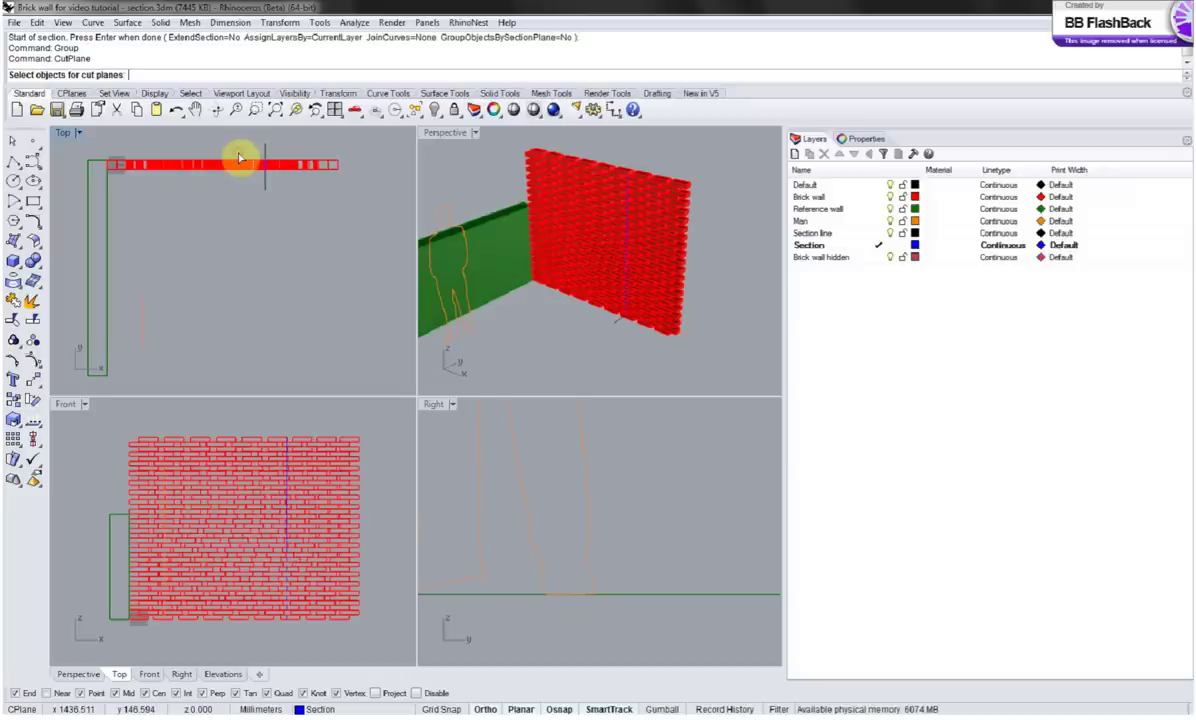
pyautogui.moveTo(246, 152); pyautogui.dragTo(286, 179)
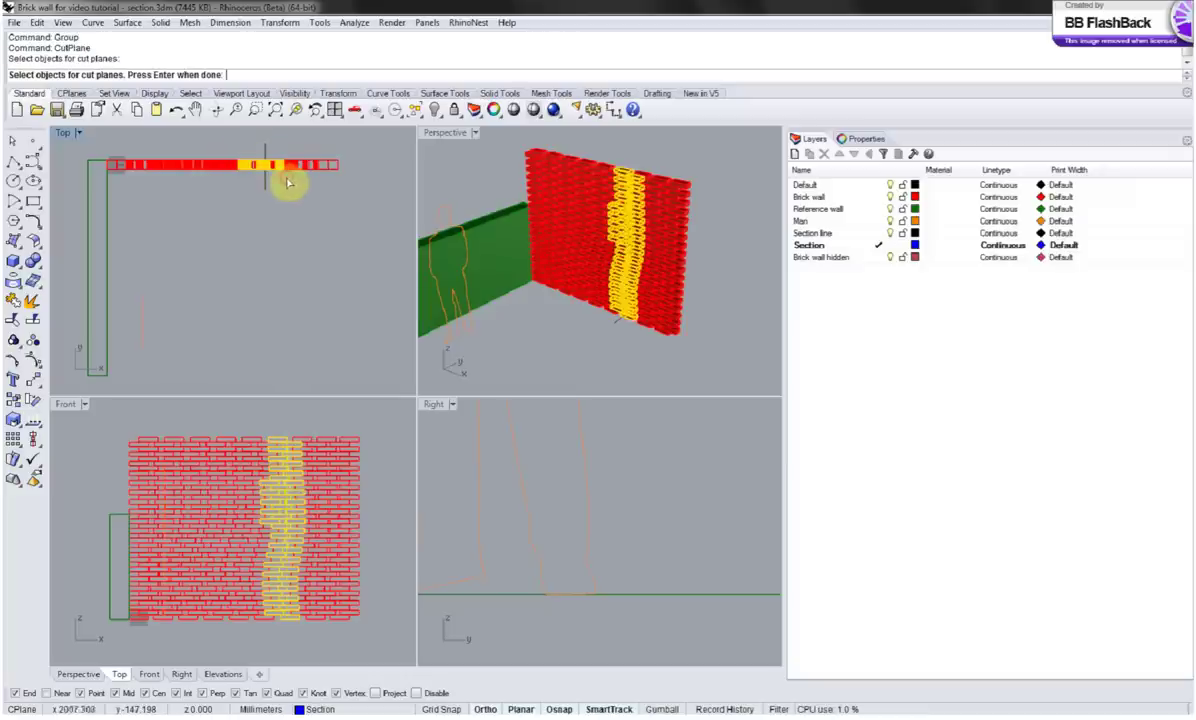
pyautogui.moveTo(212, 146); pyautogui.dragTo(314, 183)
pyautogui.moveTo(515, 254); pyautogui.dragTo(556, 264, button='right')
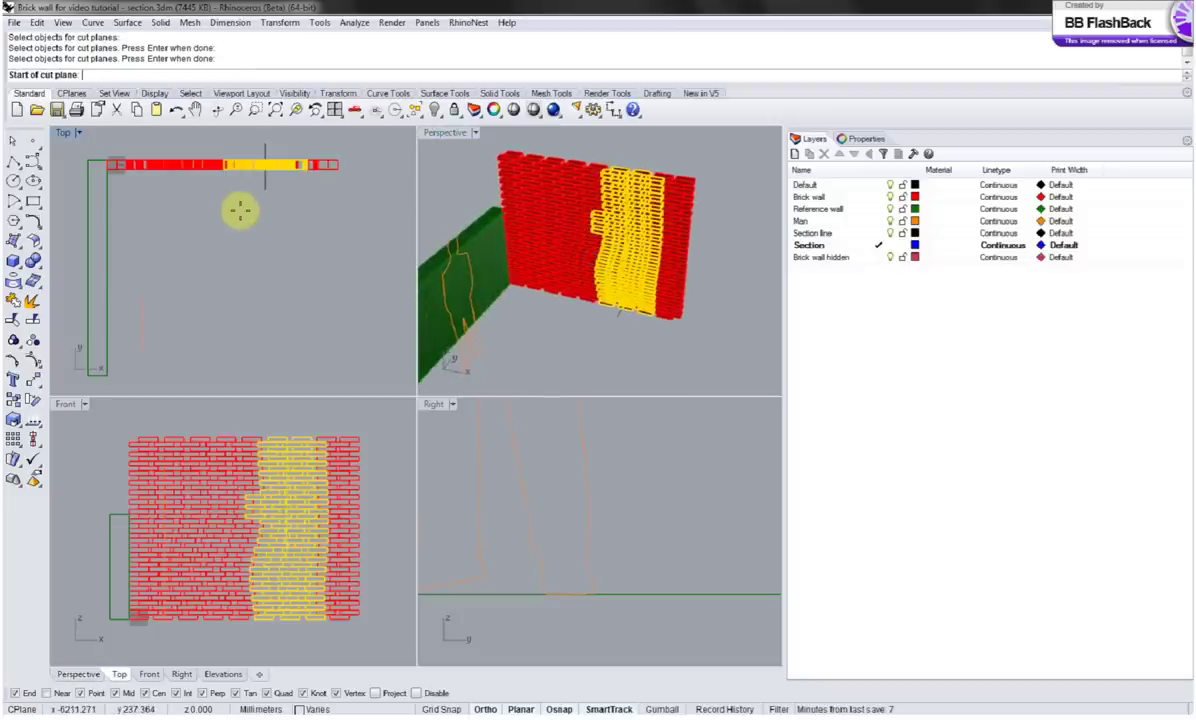
pyautogui.press('Return')
pyautogui.click(260, 146)
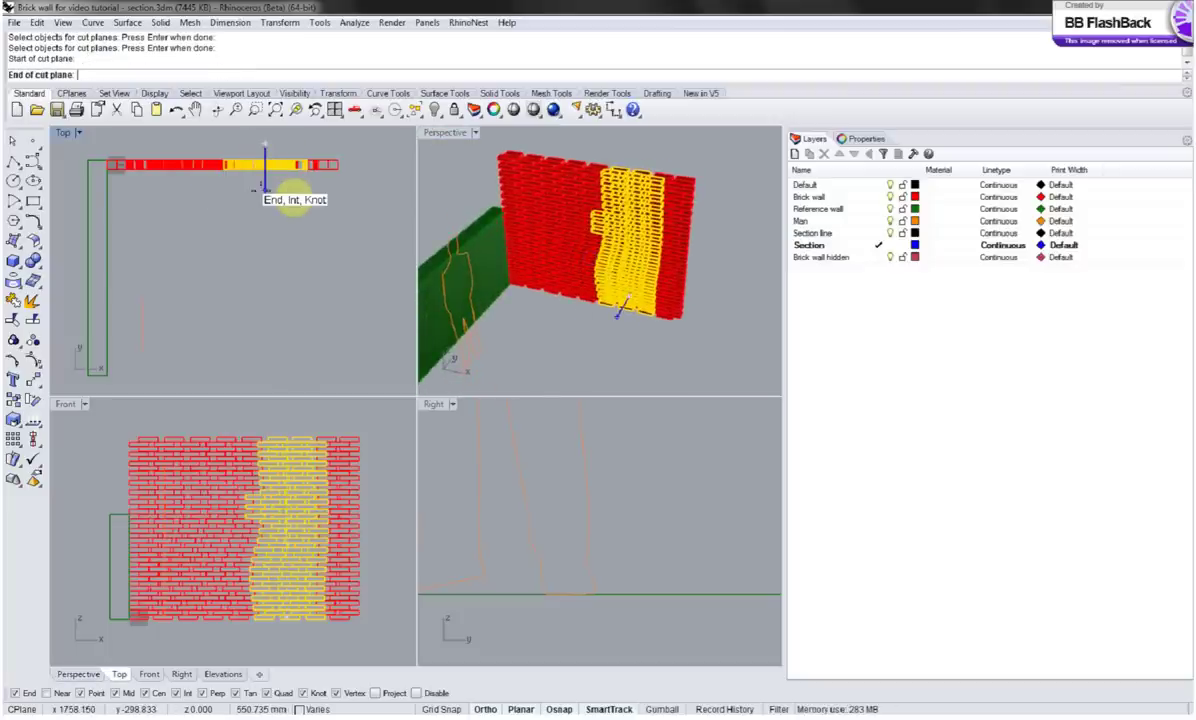
pyautogui.click(265, 188)
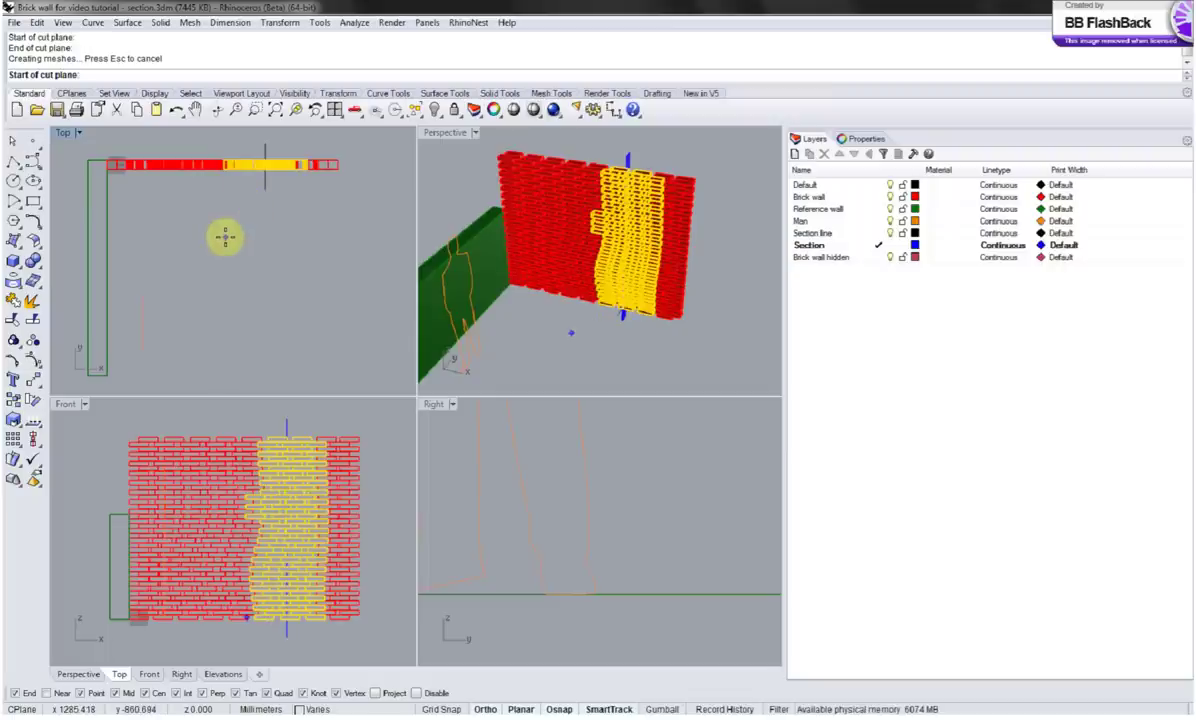
pyautogui.press('Return')
# While starting a Split, make Brick wall hidden the current layer and hide the Section layer.
pyautogui.moveTo(560, 226); pyautogui.dragTo(520, 222, button='right')
pyautogui.moveTo(283, 172); pyautogui.dragTo(268, 190, button='right')
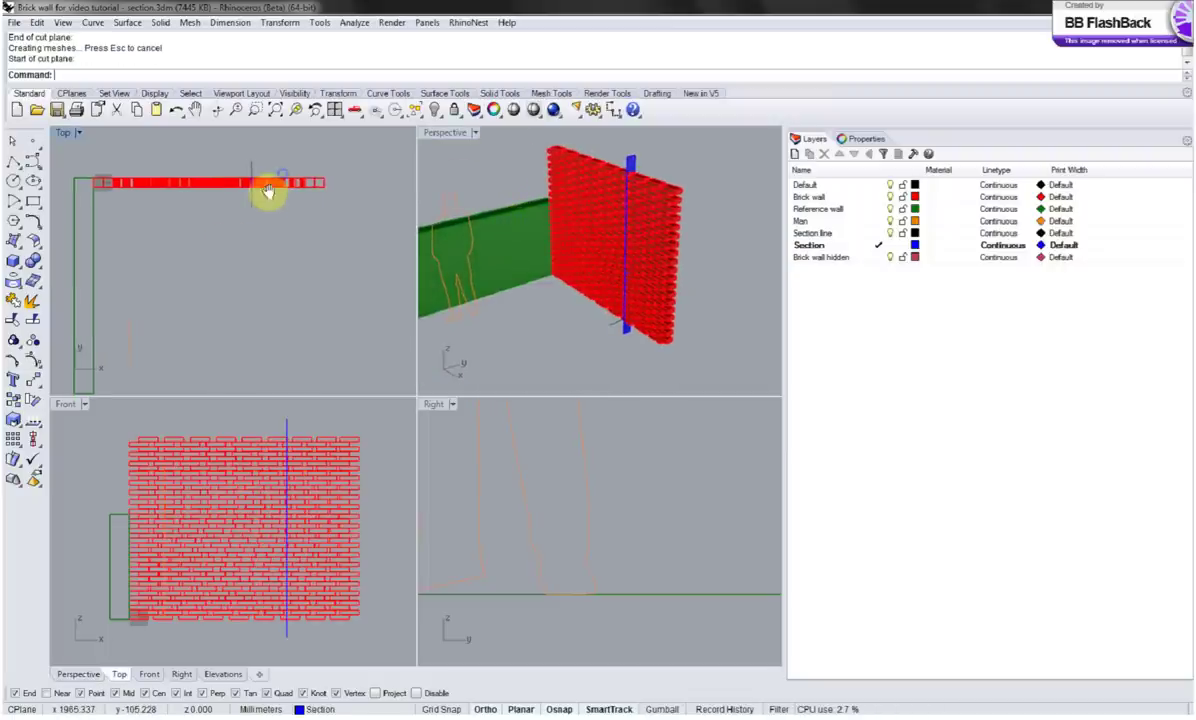
pyautogui.write('Split')
pyautogui.press('Return')
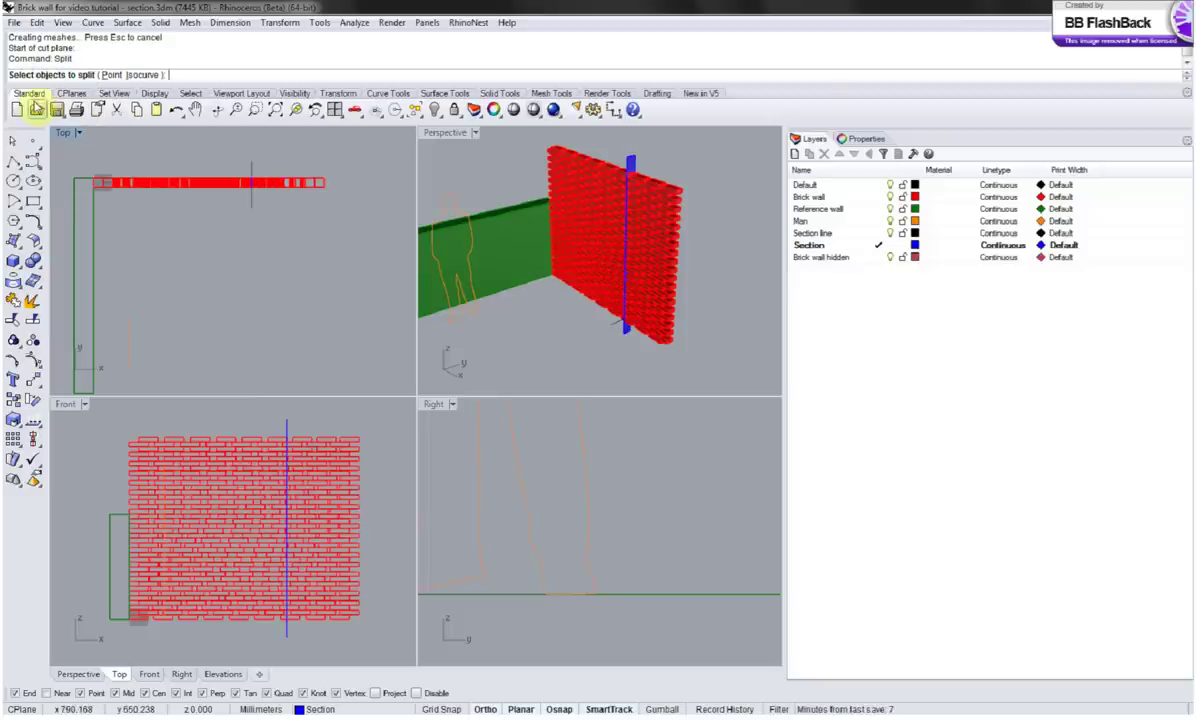
pyautogui.click(809, 293)
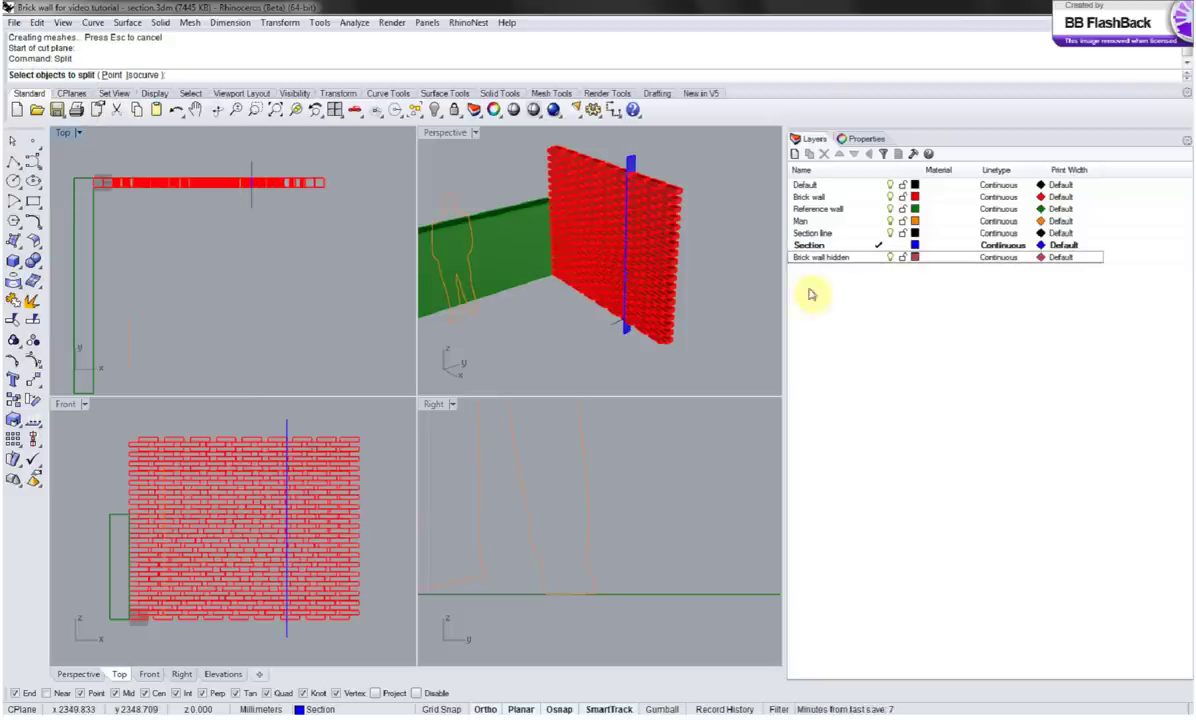
pyautogui.click(889, 236)
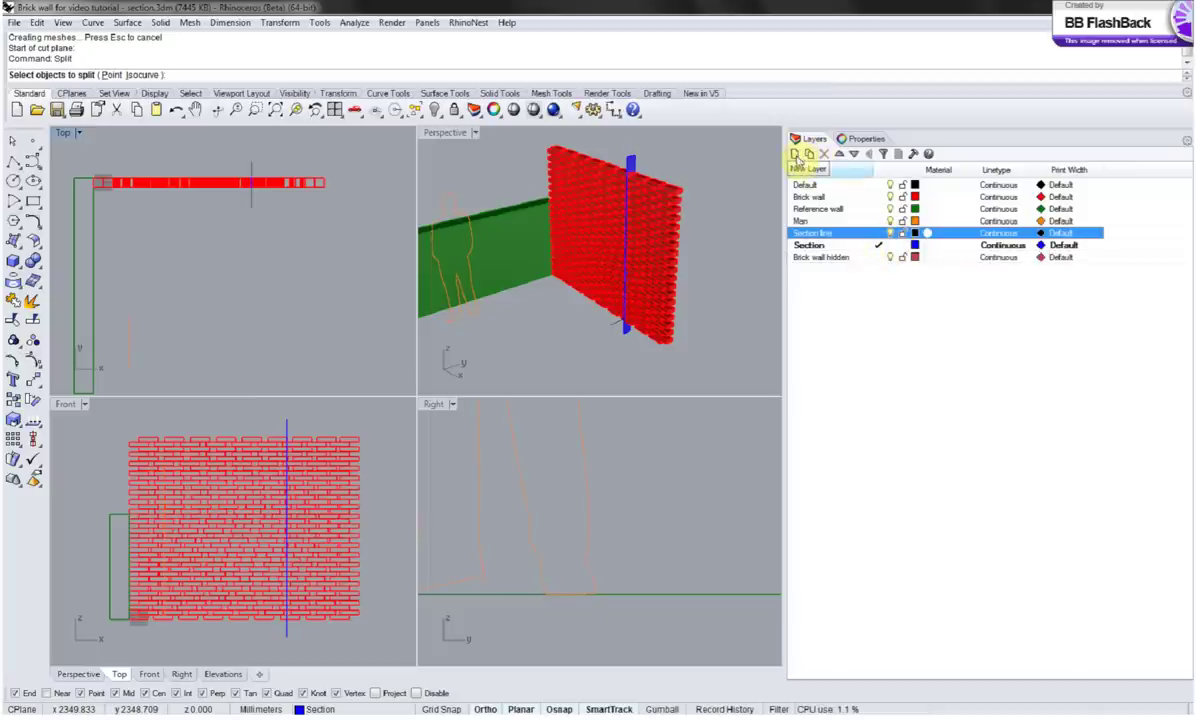
pyautogui.doubleClick(826, 258)
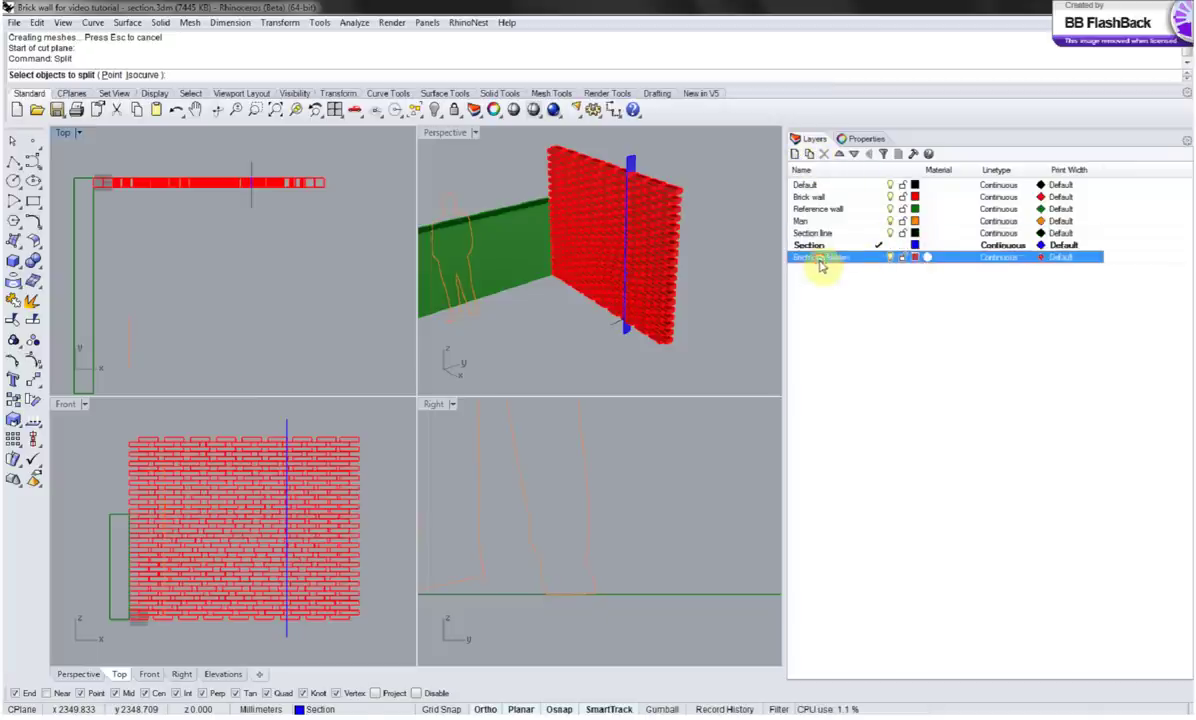
pyautogui.click(889, 245)
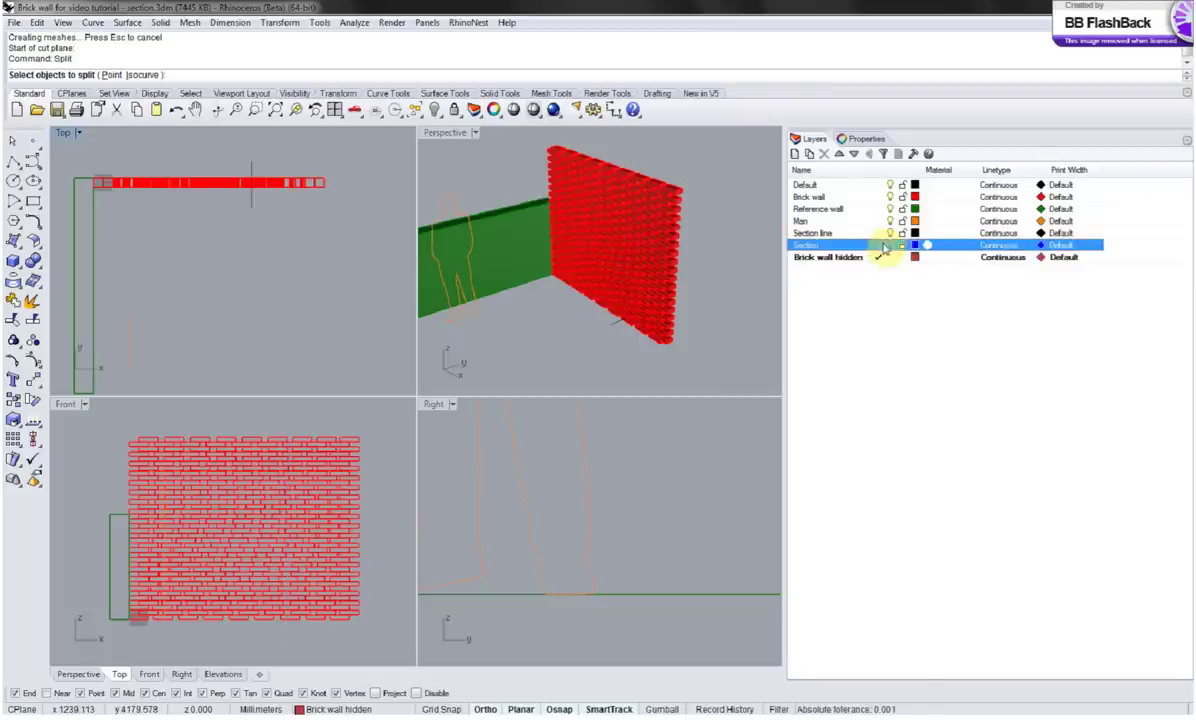
pyautogui.click(889, 246)
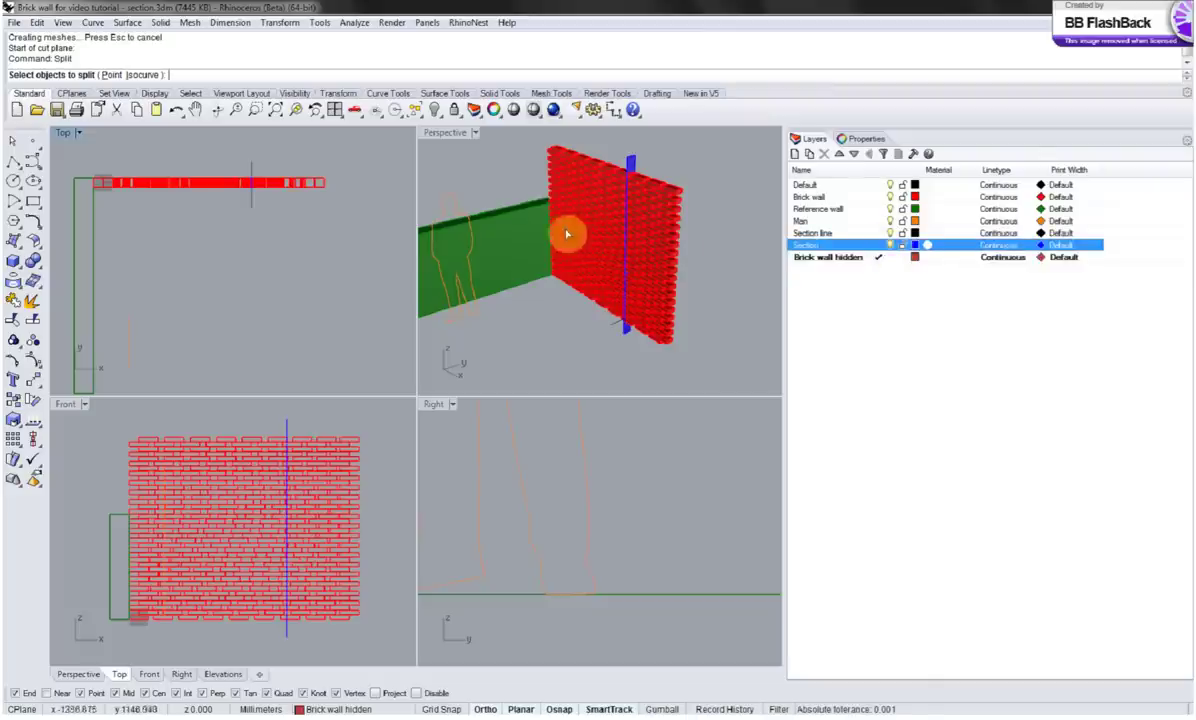
pyautogui.click(890, 245)
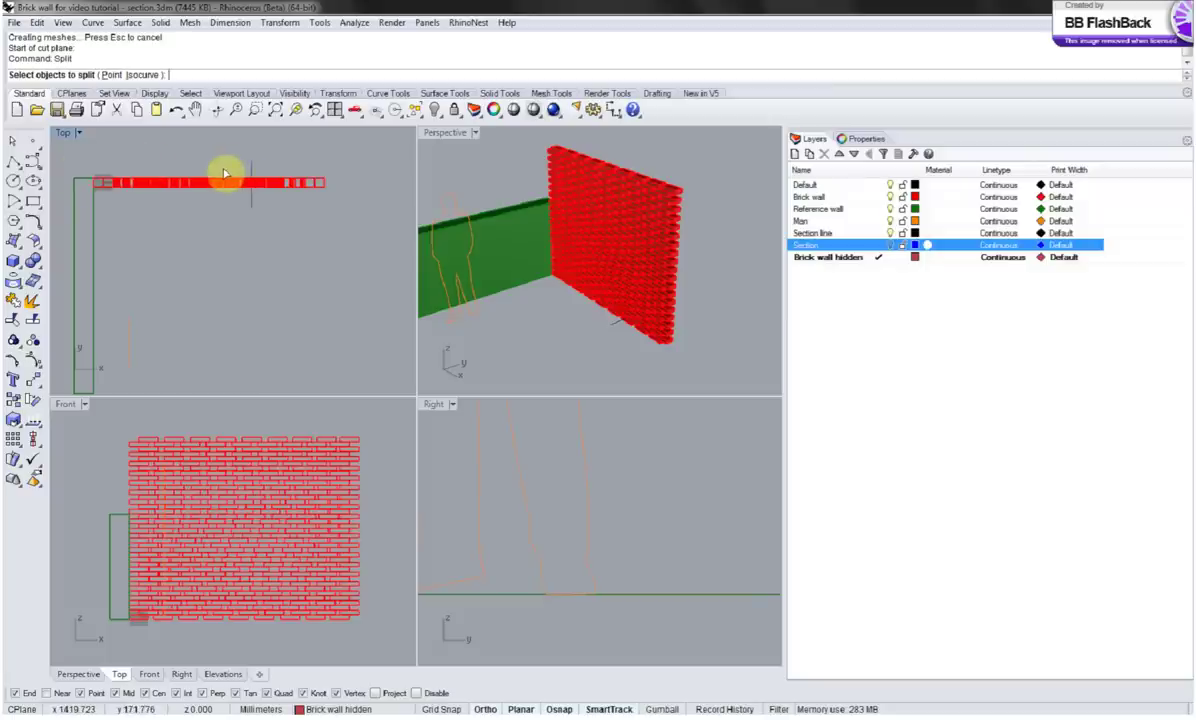
# Split the bricks around the section line, showing the Section layer again to use its cut plane as the cutting object.
pyautogui.click(287, 184)
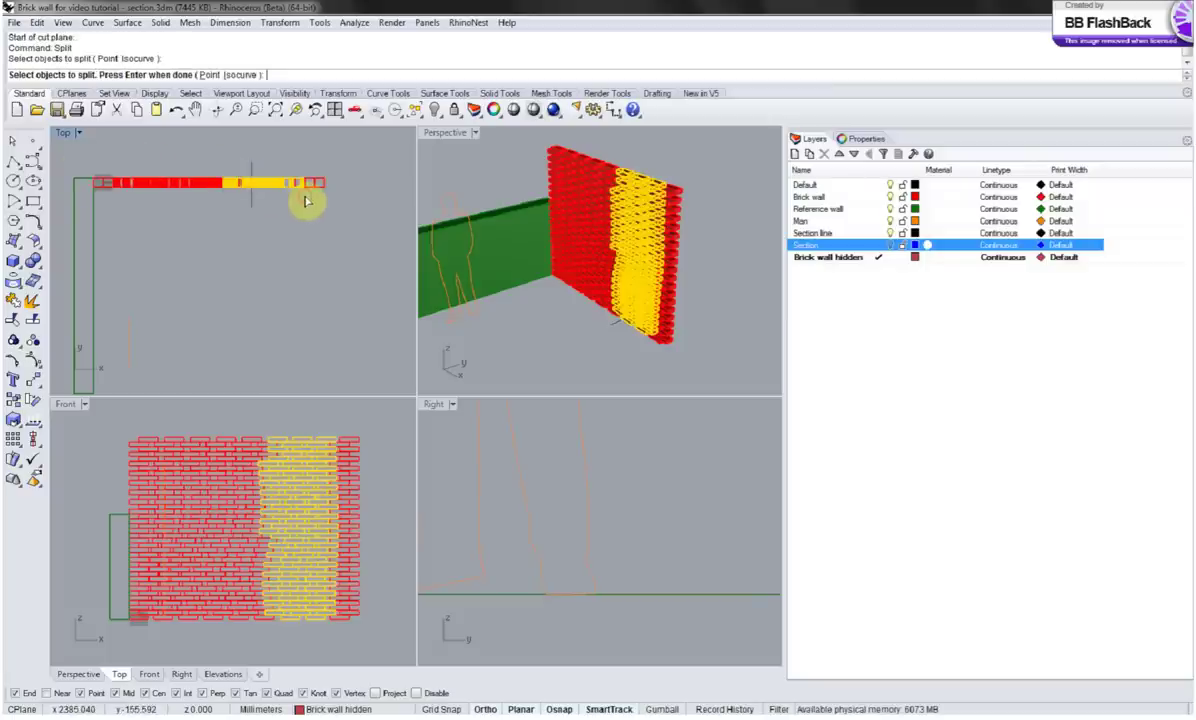
pyautogui.click(298, 186)
pyautogui.moveTo(566, 246); pyautogui.dragTo(620, 300, button='right')
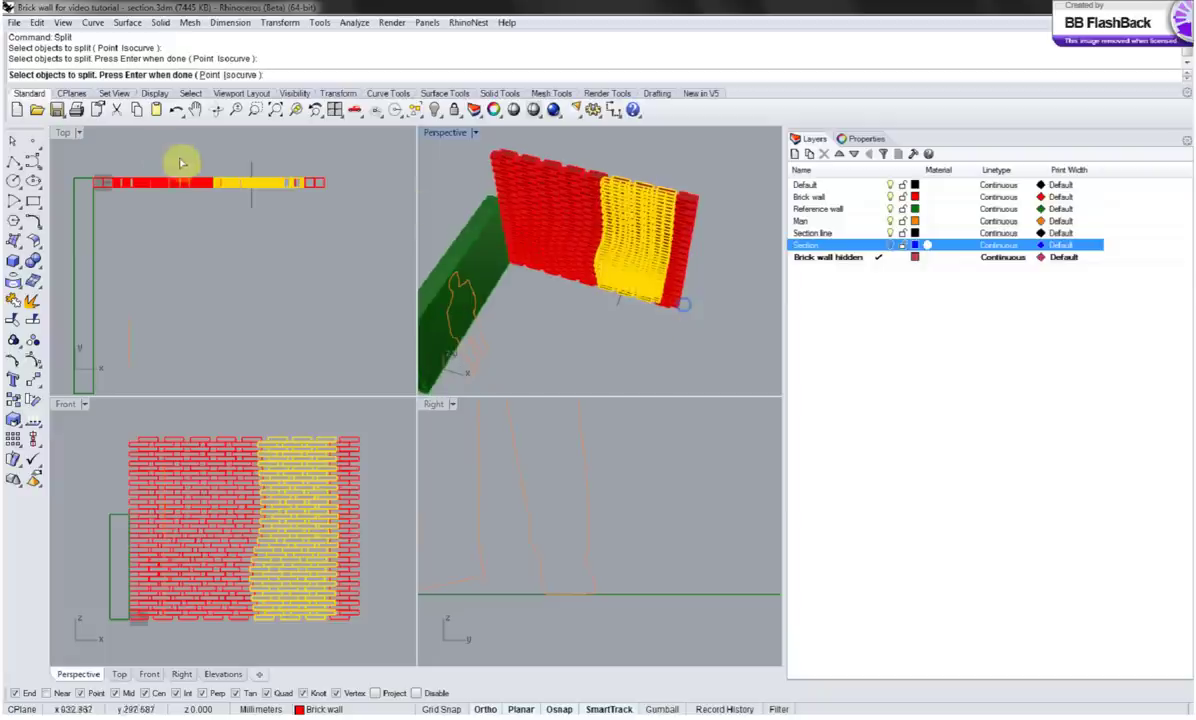
pyautogui.press('Return')
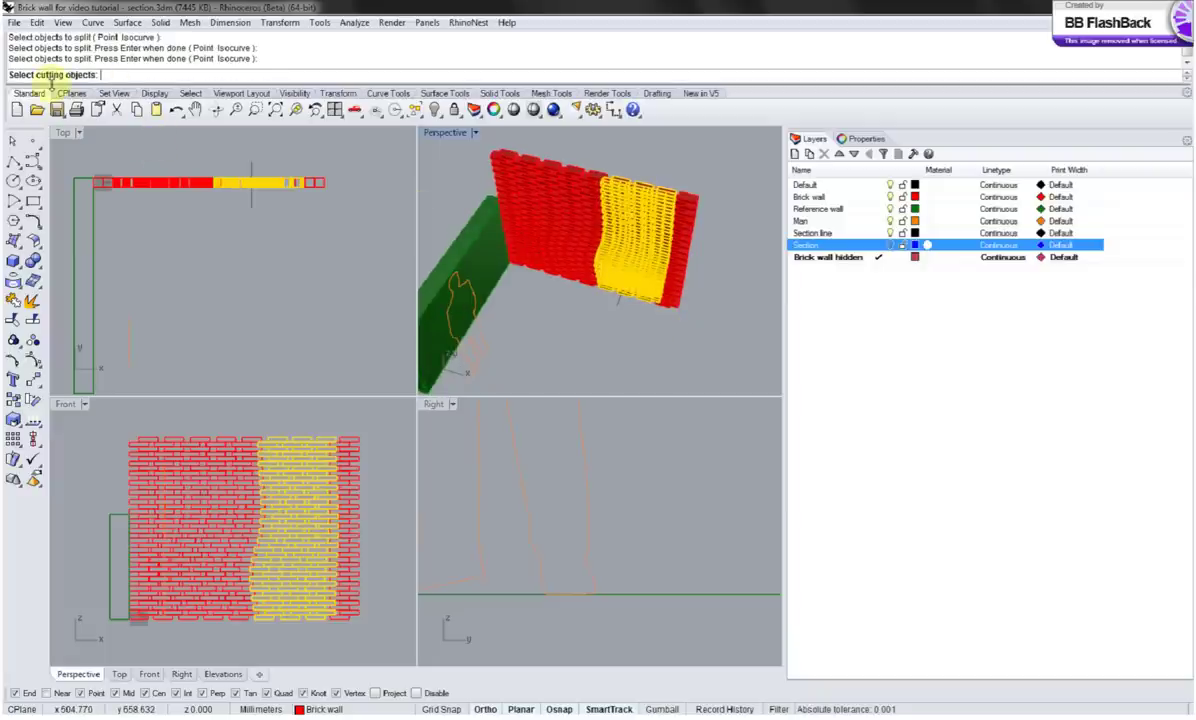
pyautogui.click(890, 245)
pyautogui.moveTo(570, 220); pyautogui.dragTo(645, 172, button='right')
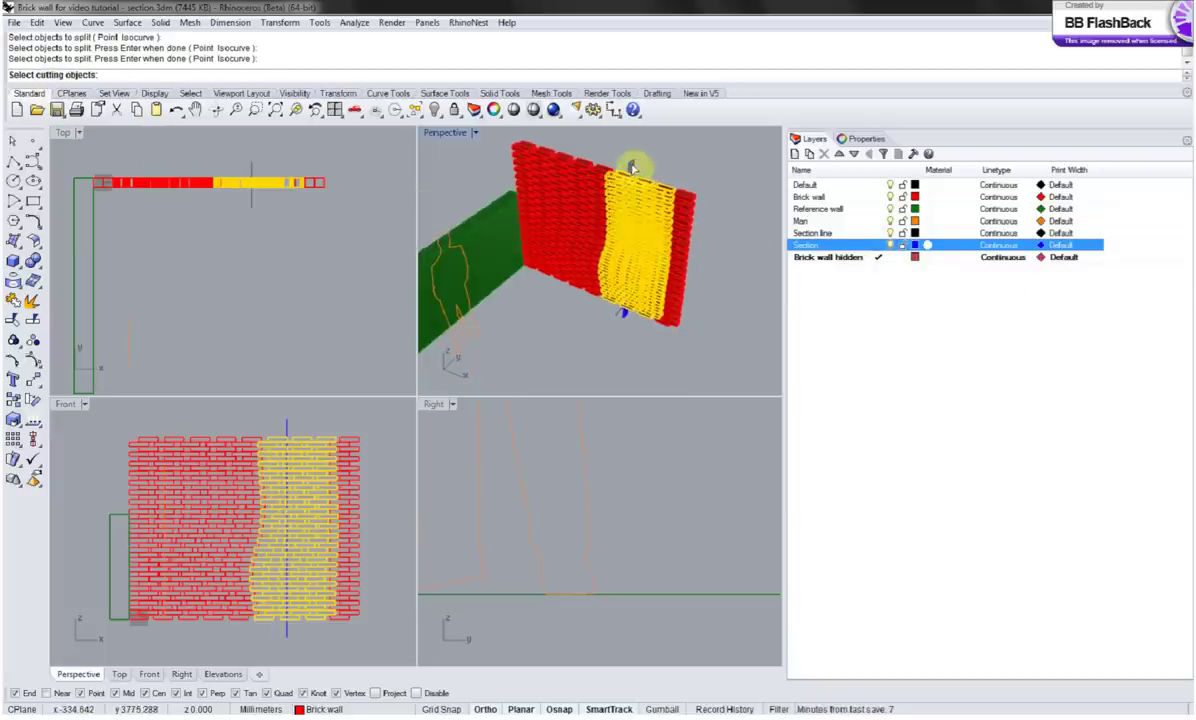
pyautogui.click(632, 165)
pyautogui.click(582, 259)
pyautogui.press('Return')
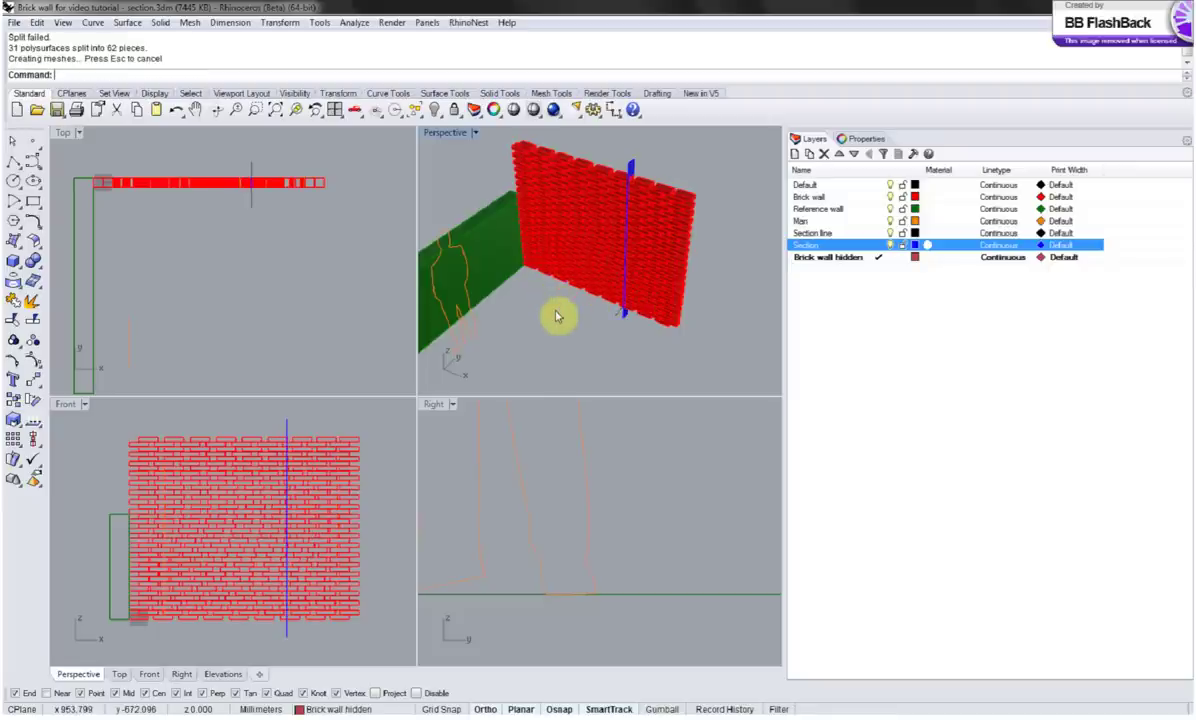
# Change all bricks on the side of the section line away from the reference wall to the Brick wall hidden layer.
pyautogui.click(345, 203)
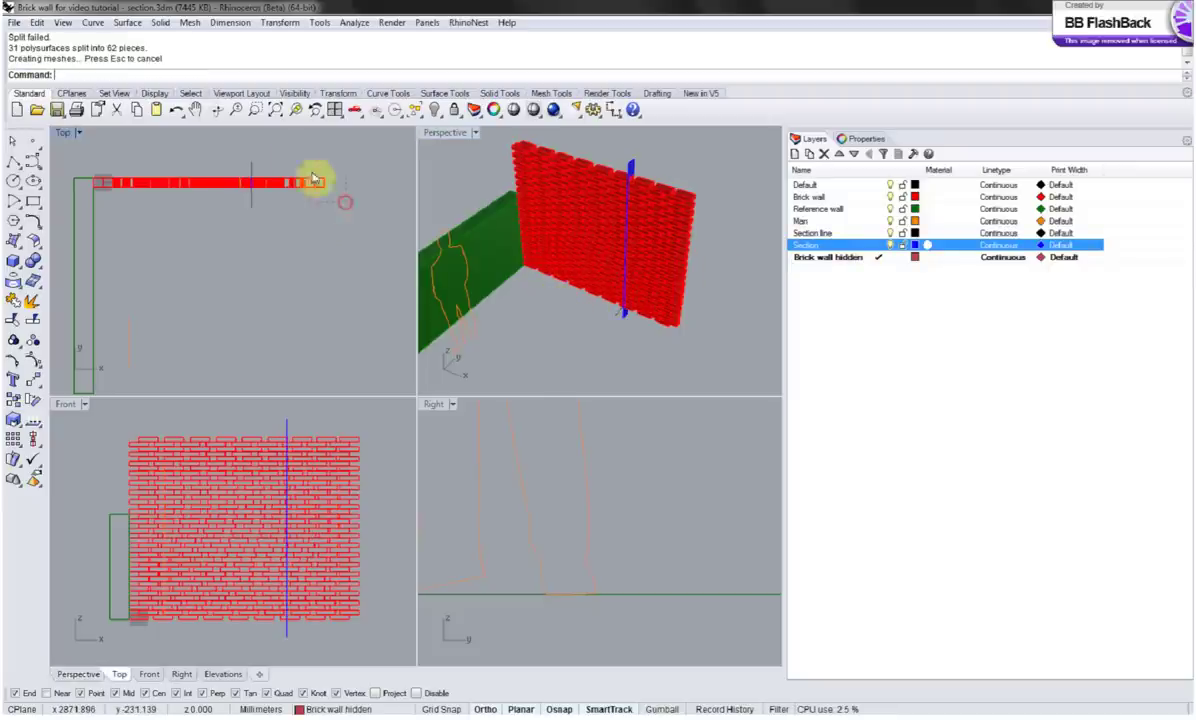
pyautogui.moveTo(258, 172); pyautogui.dragTo(256, 174)
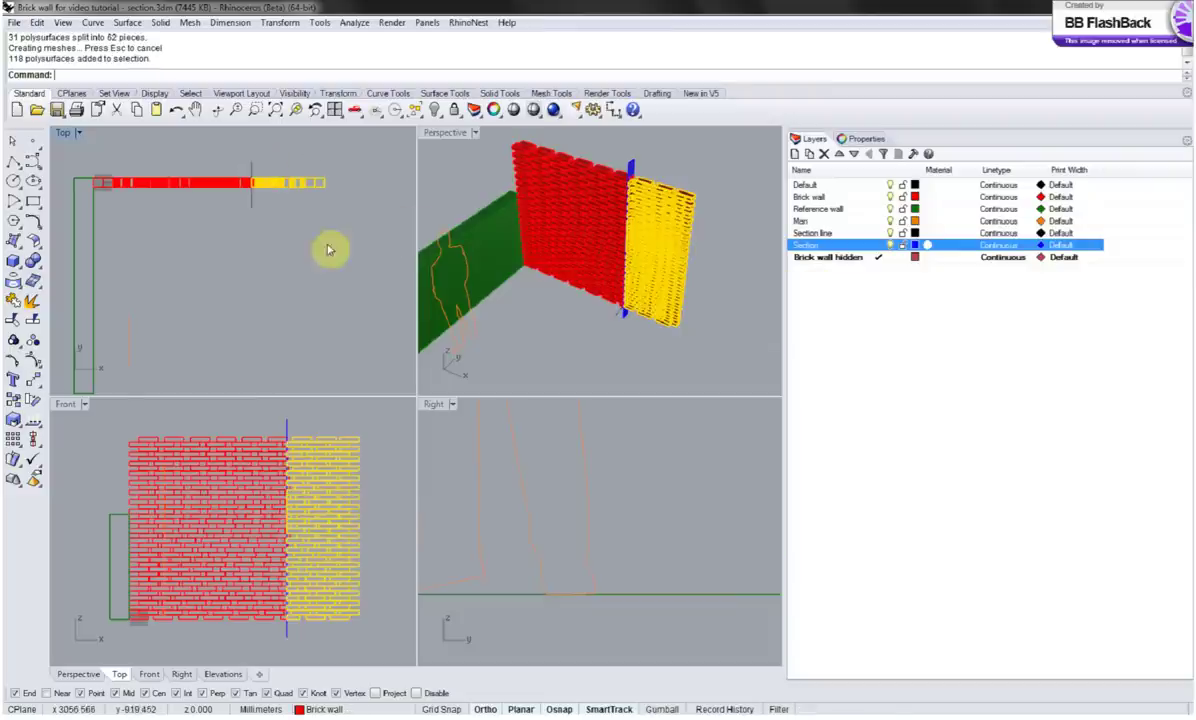
pyautogui.scroll(3, 320, 240)
pyautogui.scroll(8, 262, 240)
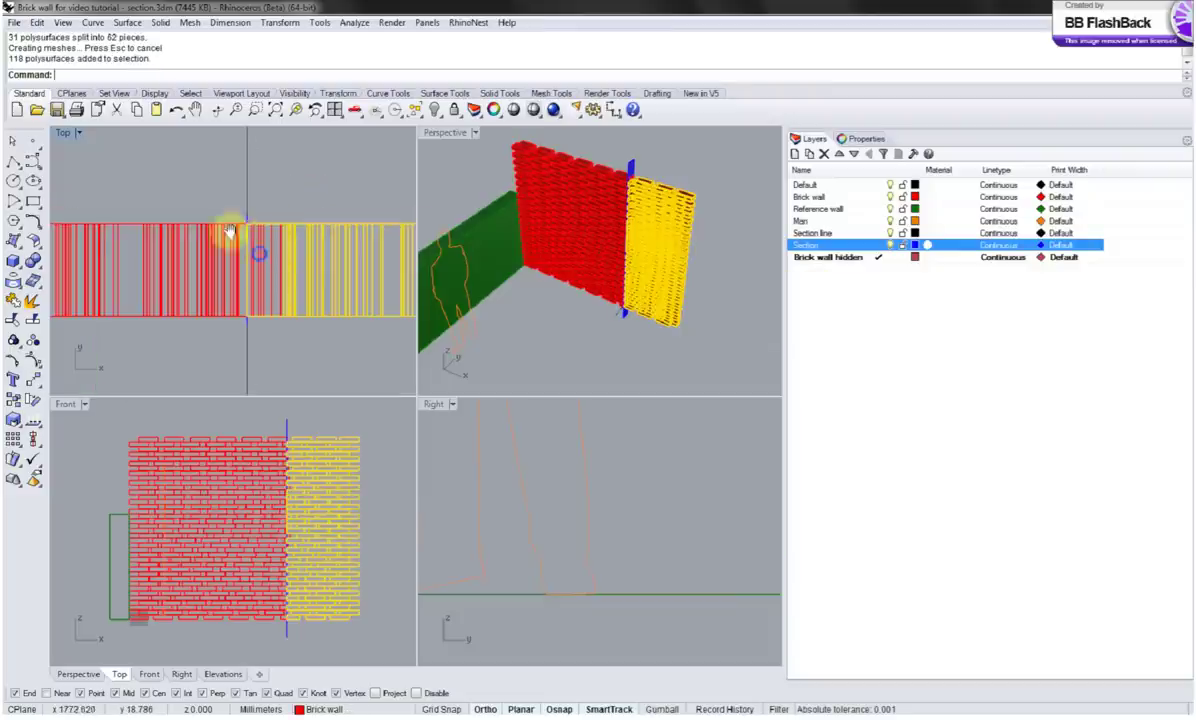
pyautogui.click(855, 258)
pyautogui.rightClick(852, 259)
pyautogui.click(884, 507)
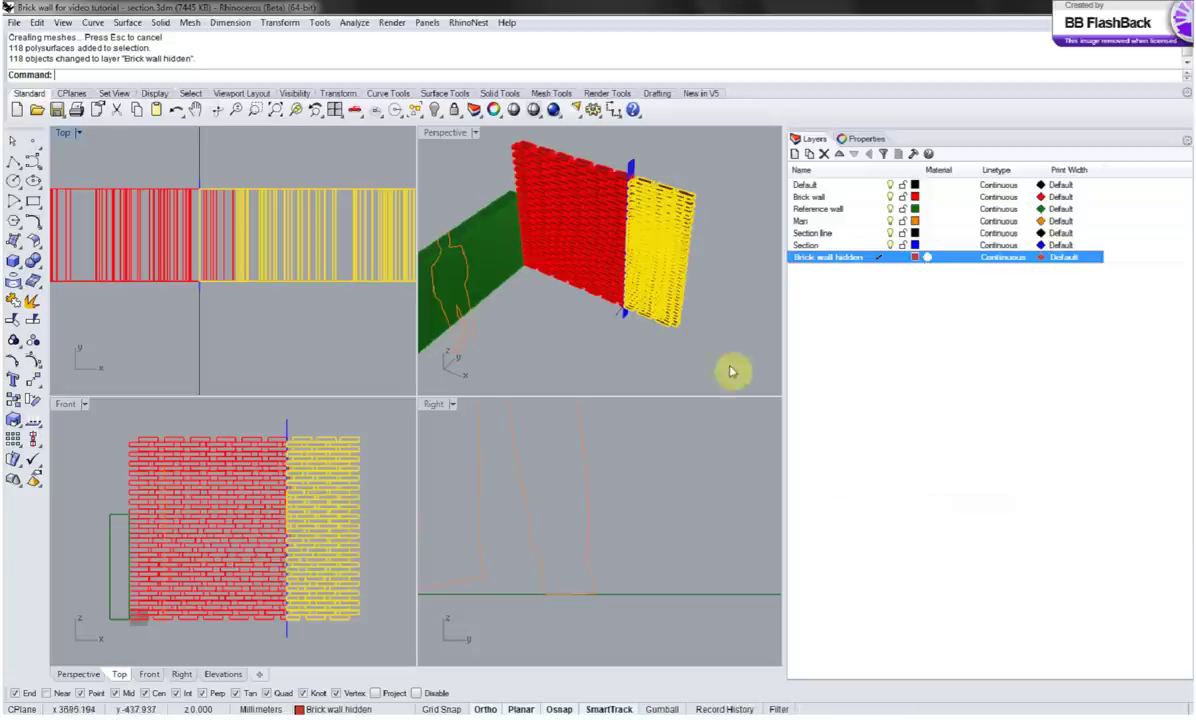
pyautogui.click(717, 336)
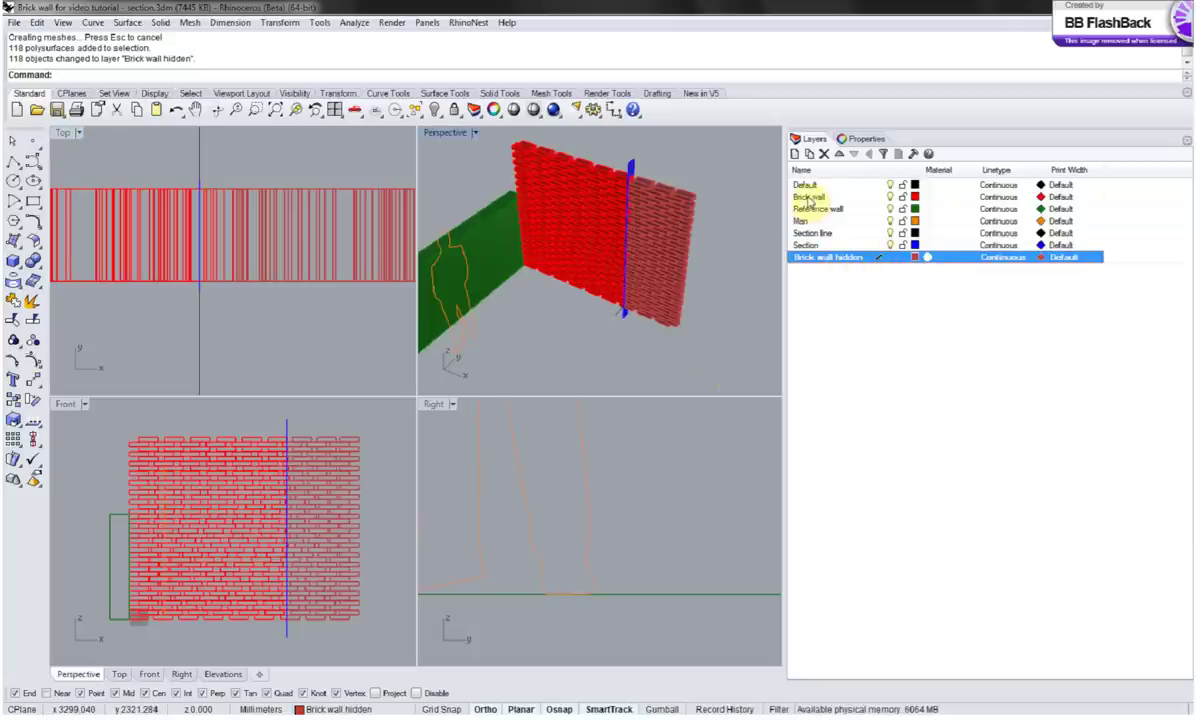
# Make Brick wall the current layer and hide the Brick wall hidden layer.
pyautogui.doubleClick(810, 197)
pyautogui.click(890, 257)
# Change the leftover bricks beyond the section line to the Brick wall hidden layer.
pyautogui.moveTo(236, 224); pyautogui.dragTo(206, 182)
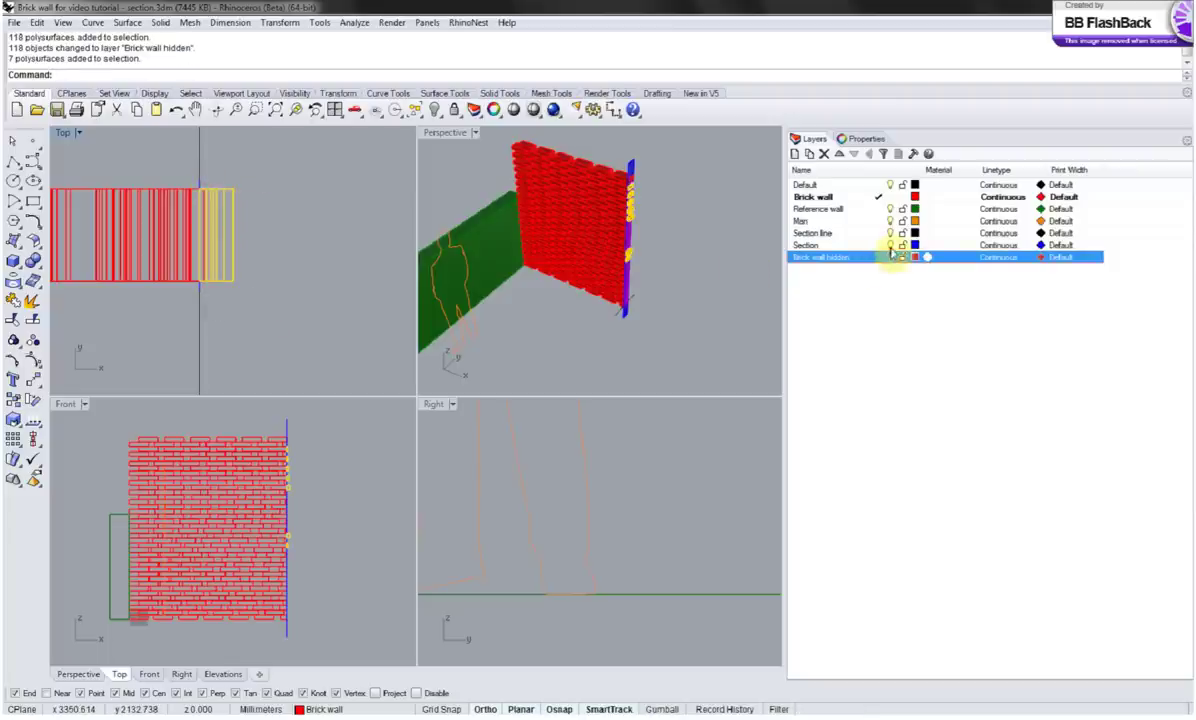
pyautogui.rightClick(834, 263)
pyautogui.click(874, 515)
pyautogui.click(632, 183)
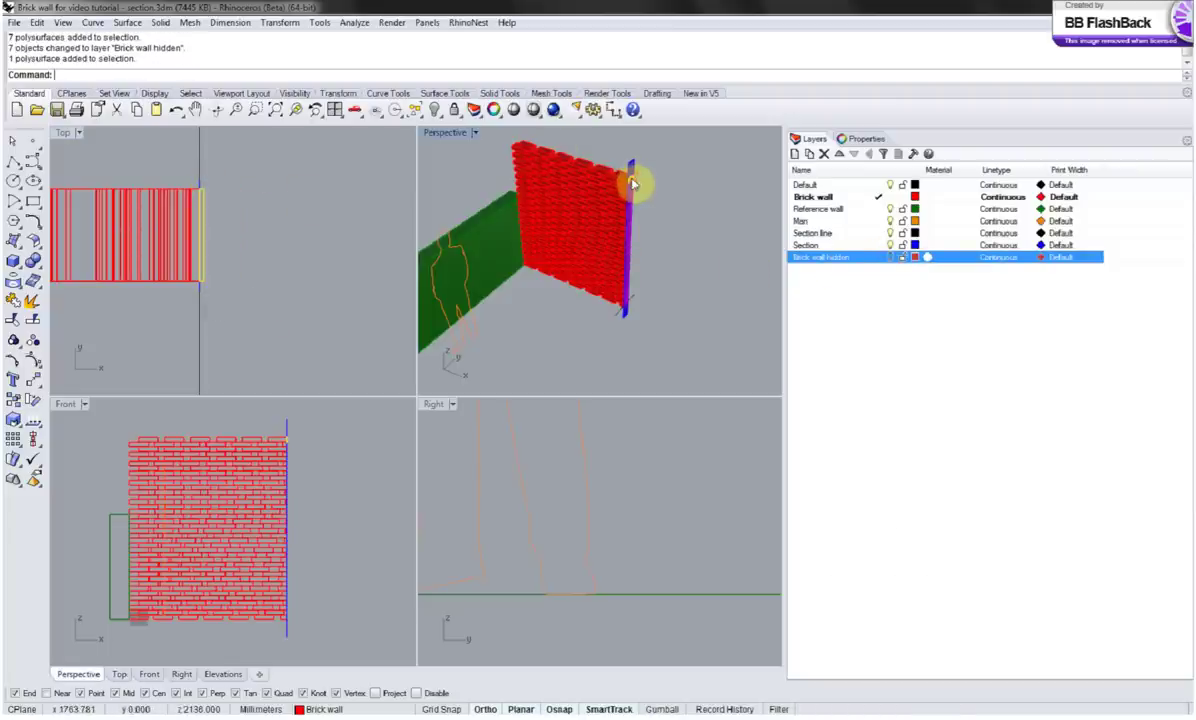
pyautogui.rightClick(810, 258)
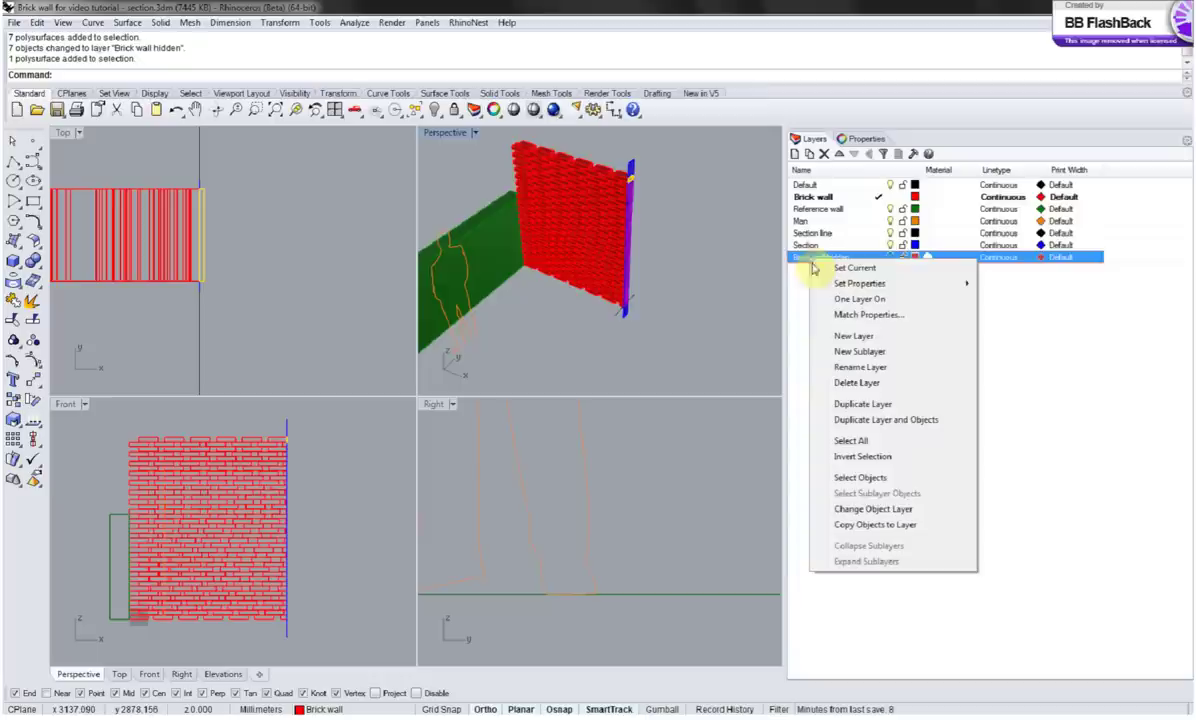
pyautogui.click(870, 509)
# Delete the cut plane surface at the cut end of the brick wall.
pyautogui.moveTo(662, 323); pyautogui.dragTo(617, 240, button='right')
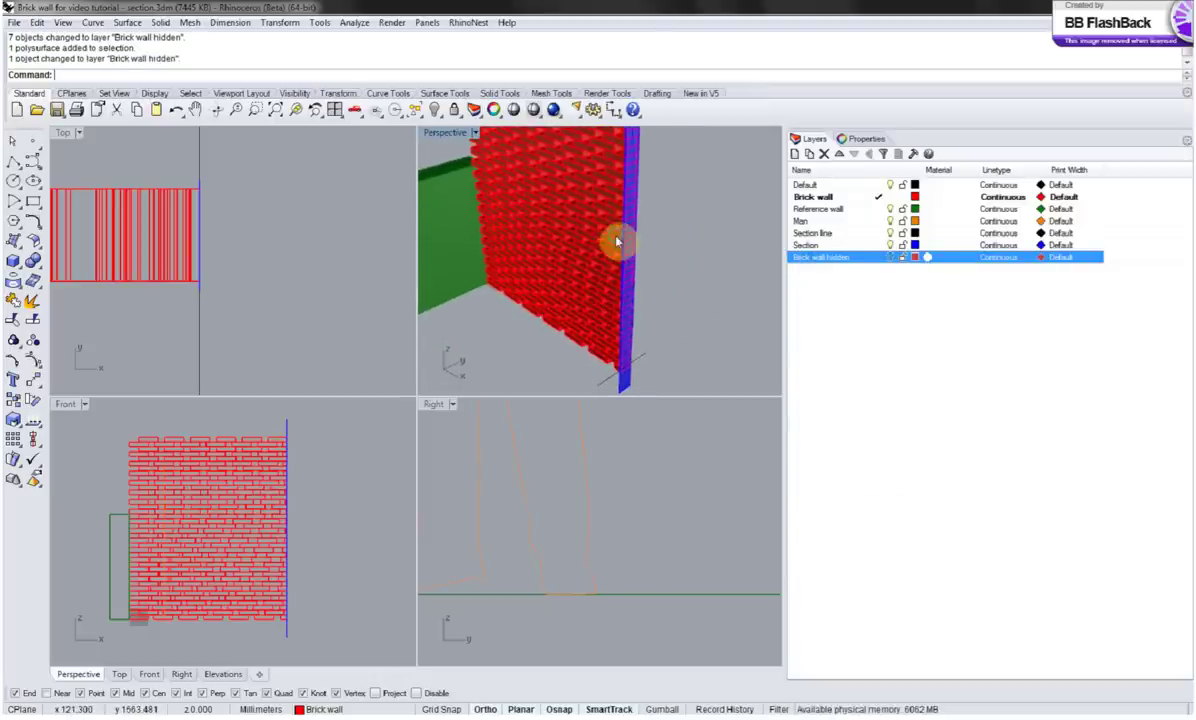
pyautogui.click(622, 387)
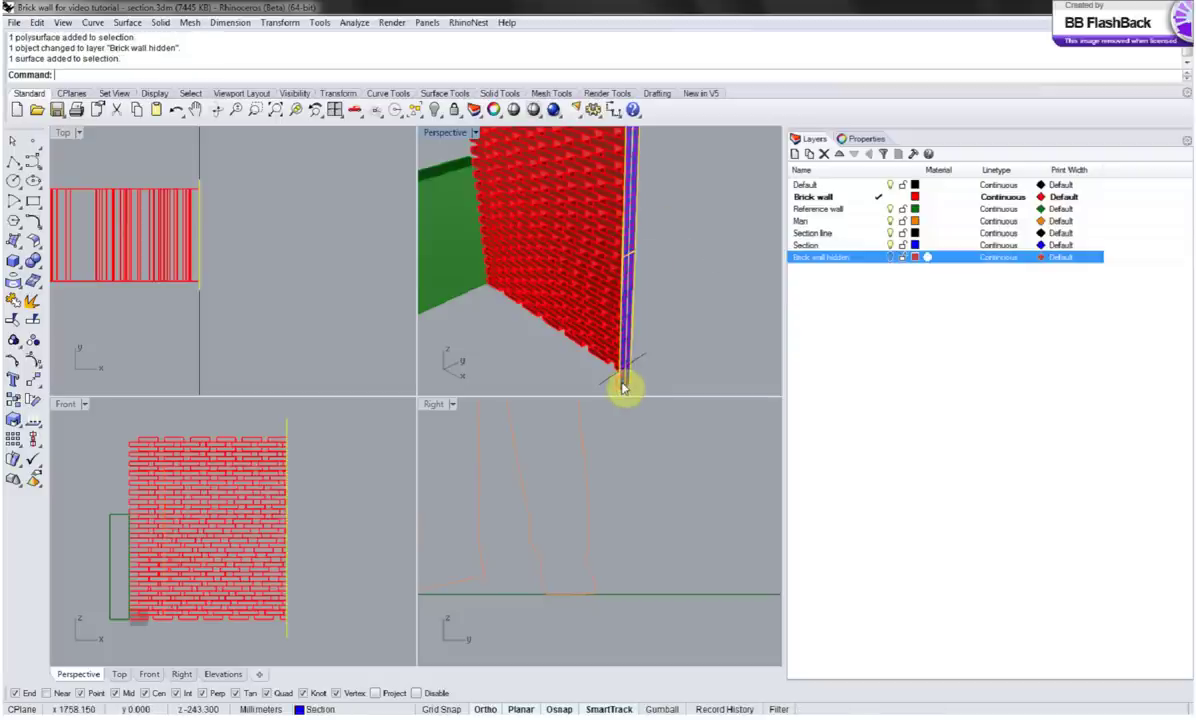
pyautogui.press('Delete')
pyautogui.moveTo(627, 350)
pyautogui.mouseDown(button='right')
pyautogui.moveTo(566, 310)
pyautogui.moveTo(502, 323)
pyautogui.moveTo(606, 355)
pyautogui.moveTo(615, 342)
pyautogui.mouseUp(button='right')
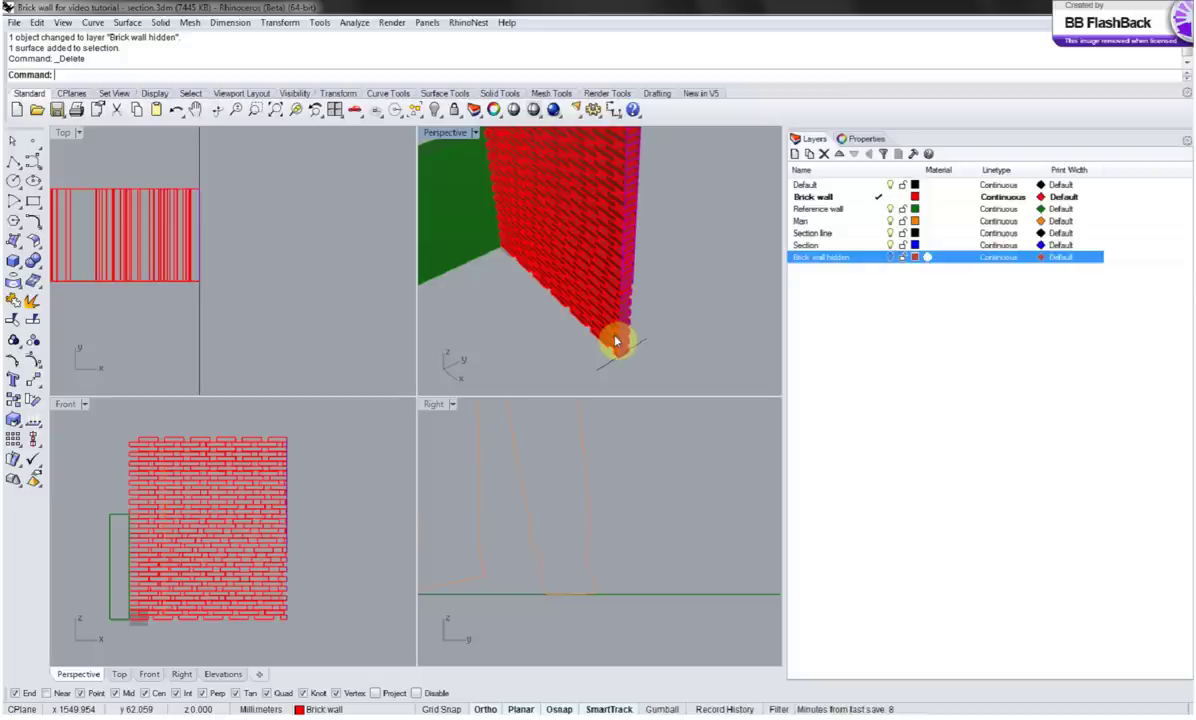
# Hide the Section line layer and change the section line curve to that layer.
pyautogui.scroll(-4, 521, 454)
pyautogui.moveTo(521, 454); pyautogui.dragTo(595, 486, button='right')
pyautogui.scroll(3, 555, 490)
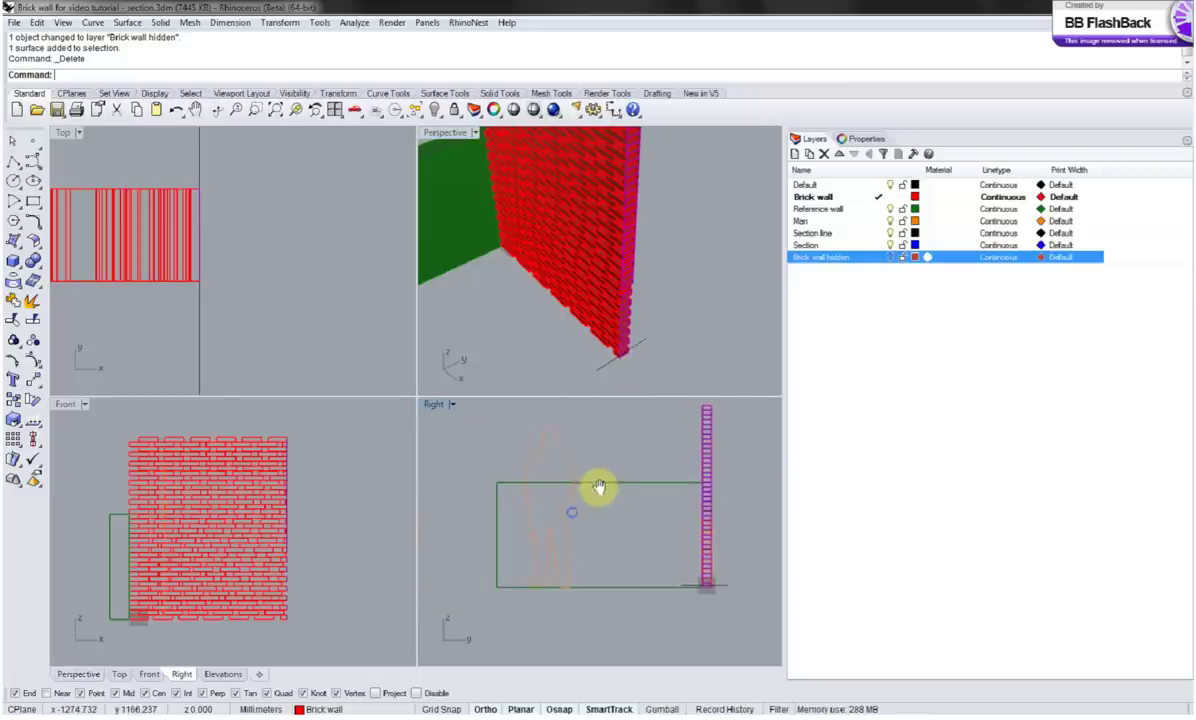
pyautogui.moveTo(493, 438); pyautogui.dragTo(494, 453, button='right')
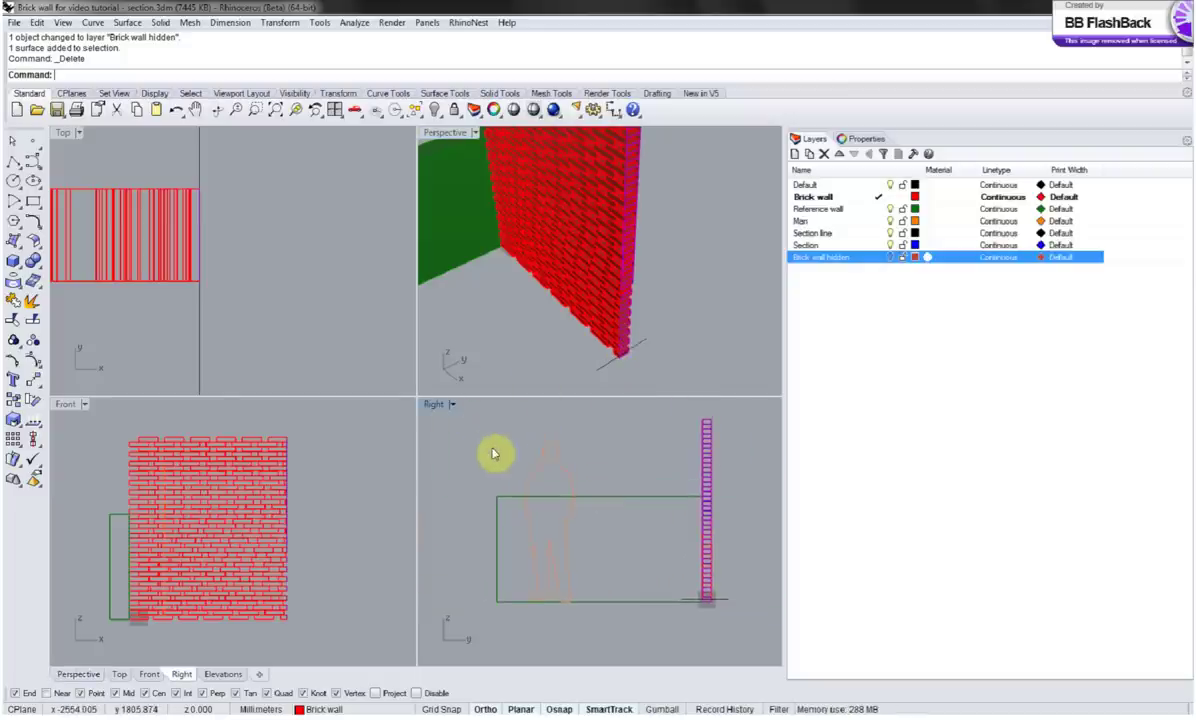
pyautogui.click(727, 605)
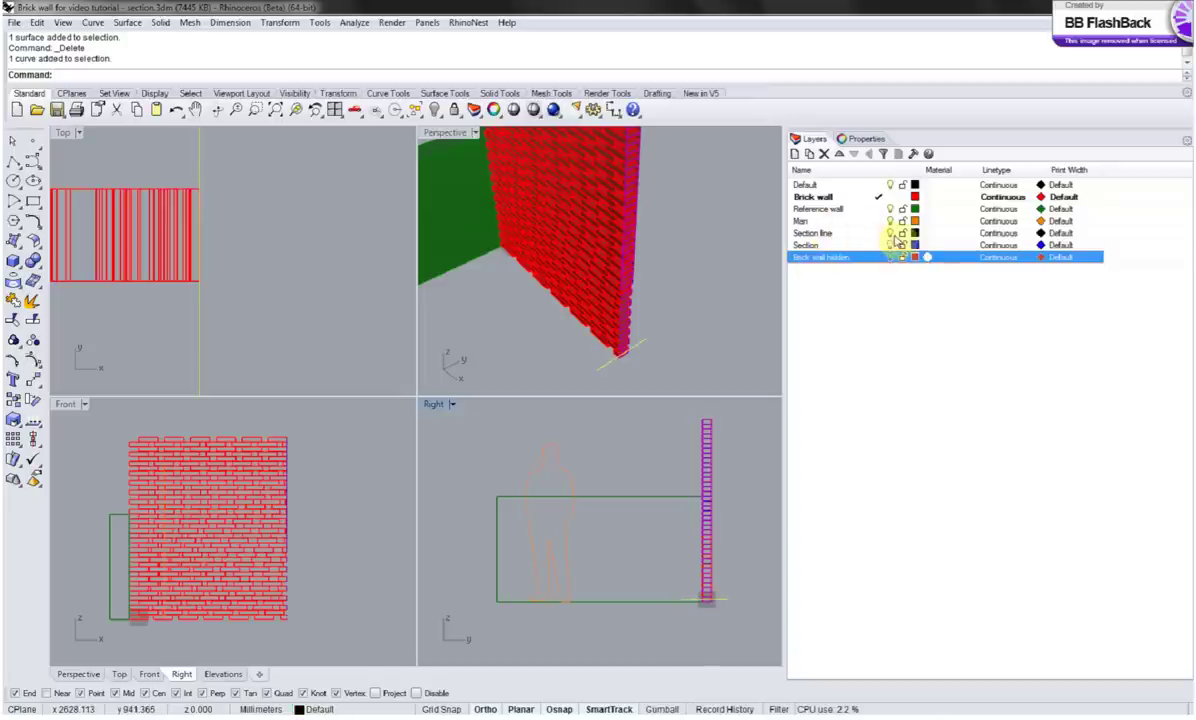
pyautogui.click(893, 235)
pyautogui.click(870, 419)
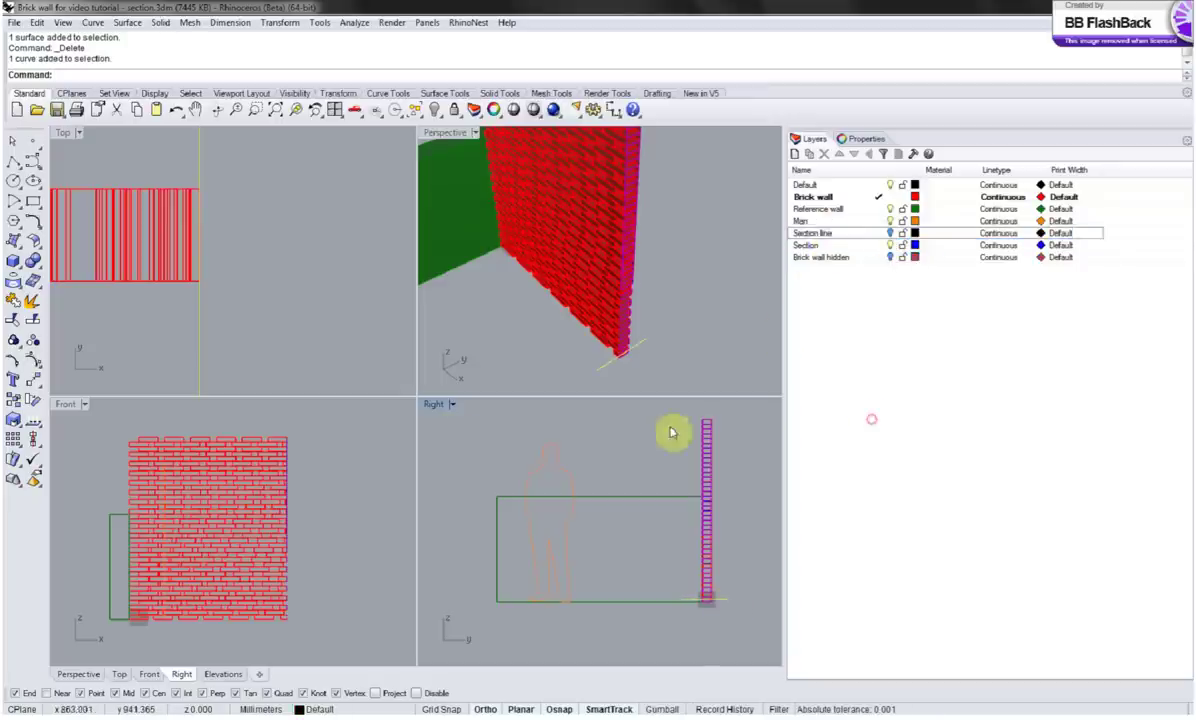
pyautogui.click(606, 372)
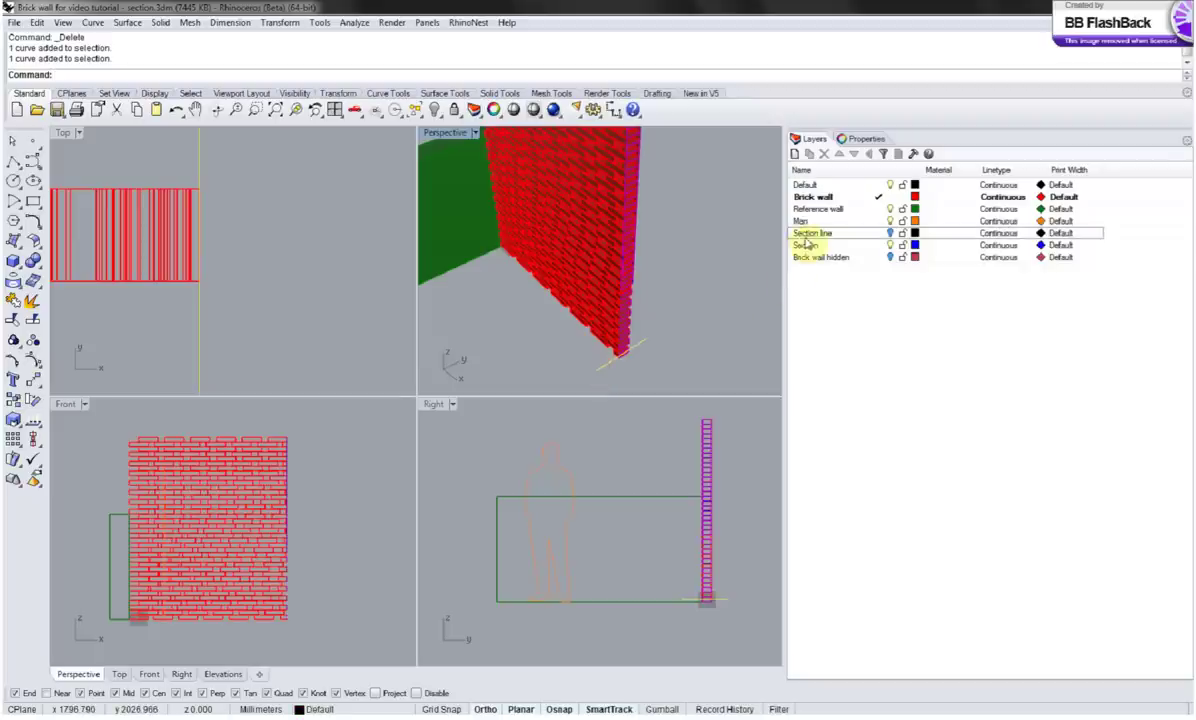
pyautogui.rightClick(809, 233)
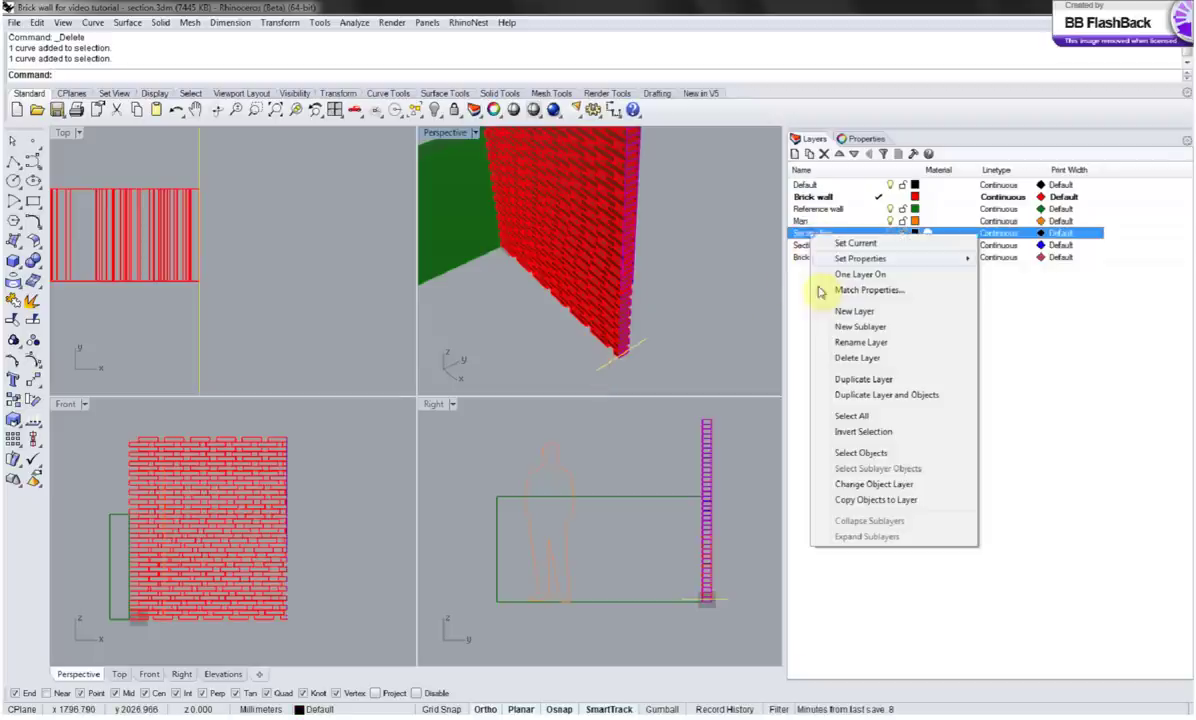
pyautogui.click(866, 485)
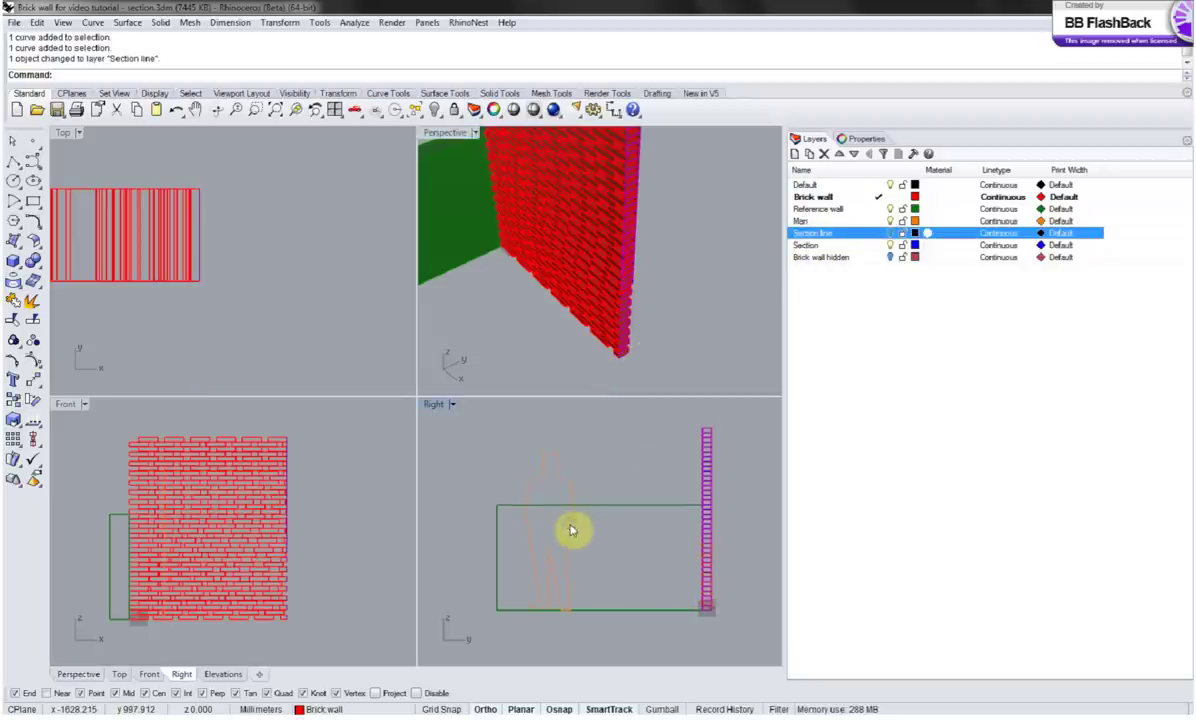
# Maximize the Right viewport and create a portrait layout named Section, 215.9 by 279.4 mm, with one detail.
pyautogui.doubleClick(436, 405)
pyautogui.moveTo(414, 392); pyautogui.dragTo(410, 397, button='right')
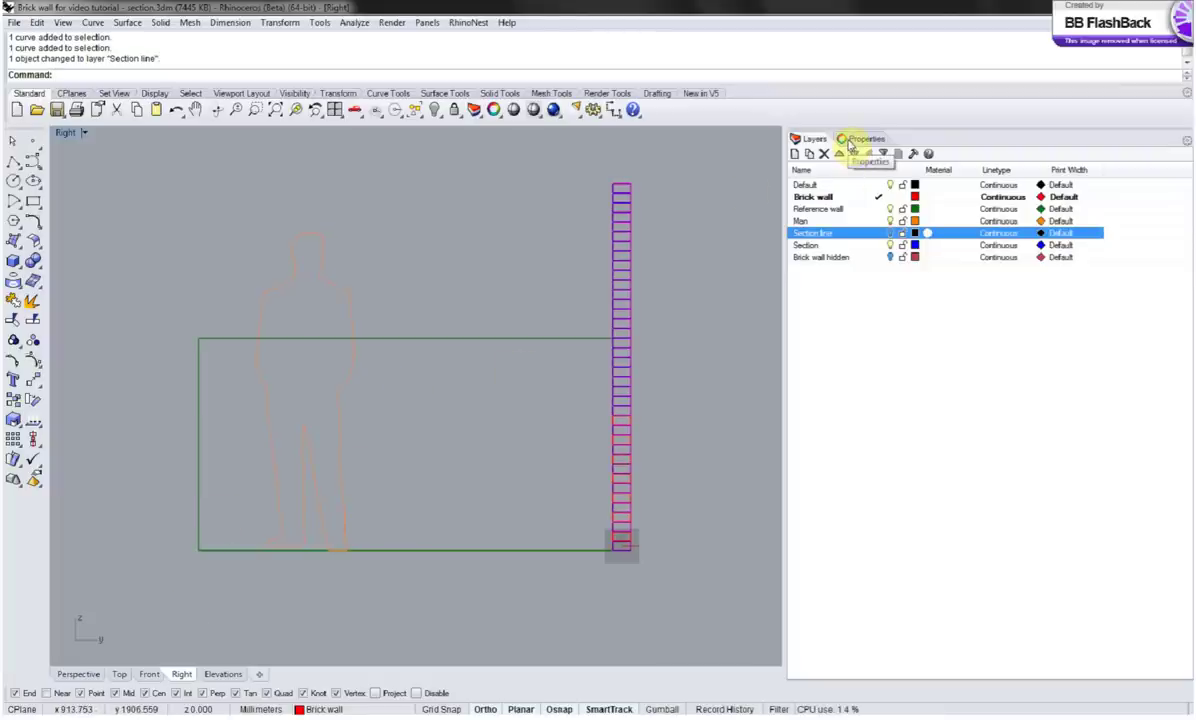
pyautogui.click(259, 674)
pyautogui.click(300, 603)
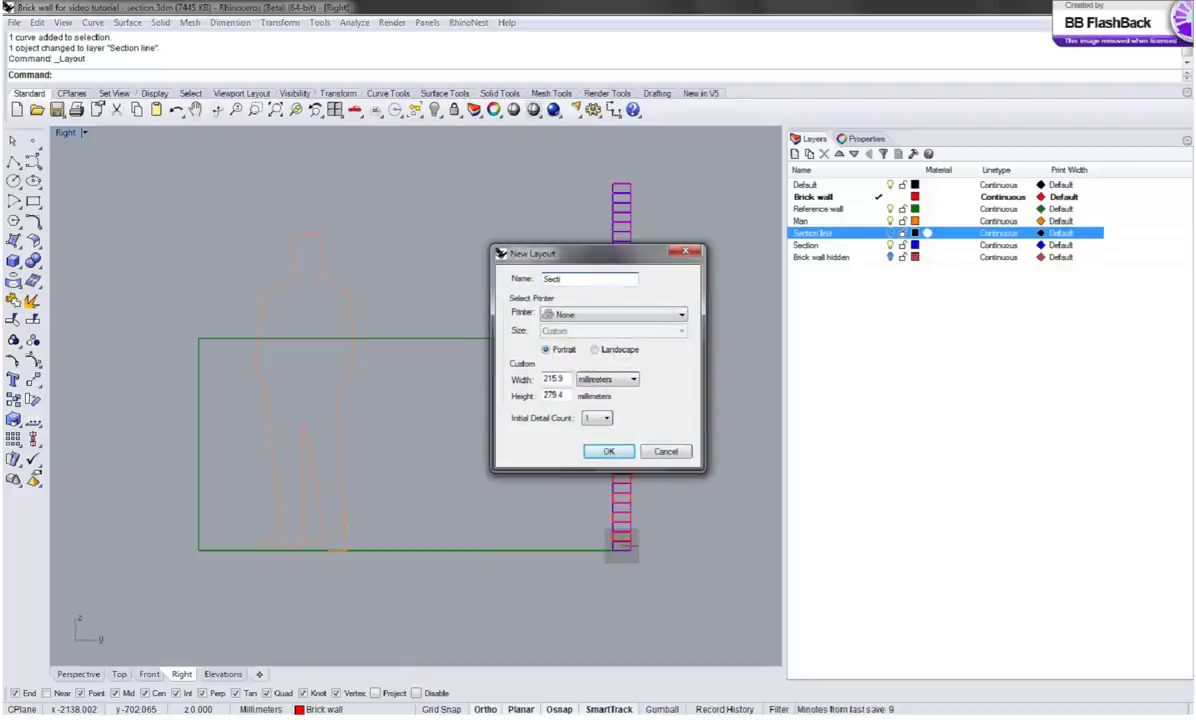
pyautogui.click(608, 452)
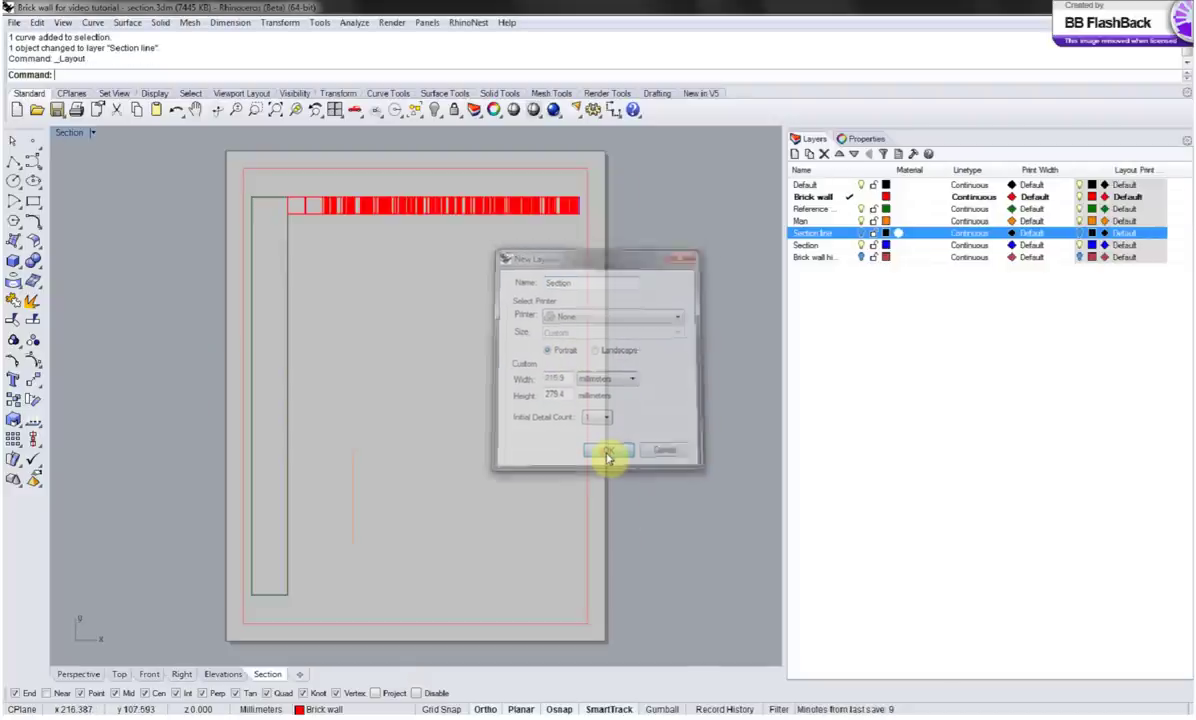
# Set the detail on the Section layout to the Right view.
pyautogui.moveTo(446, 408); pyautogui.dragTo(390, 361, button='right')
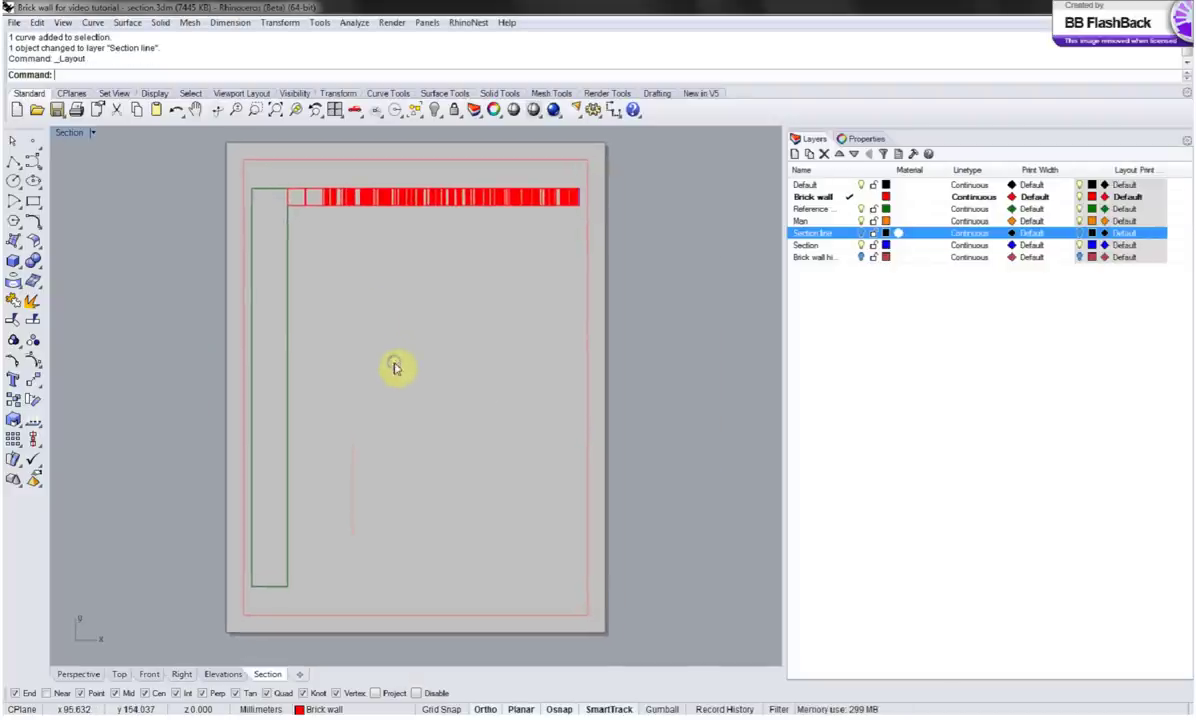
pyautogui.doubleClick(316, 309)
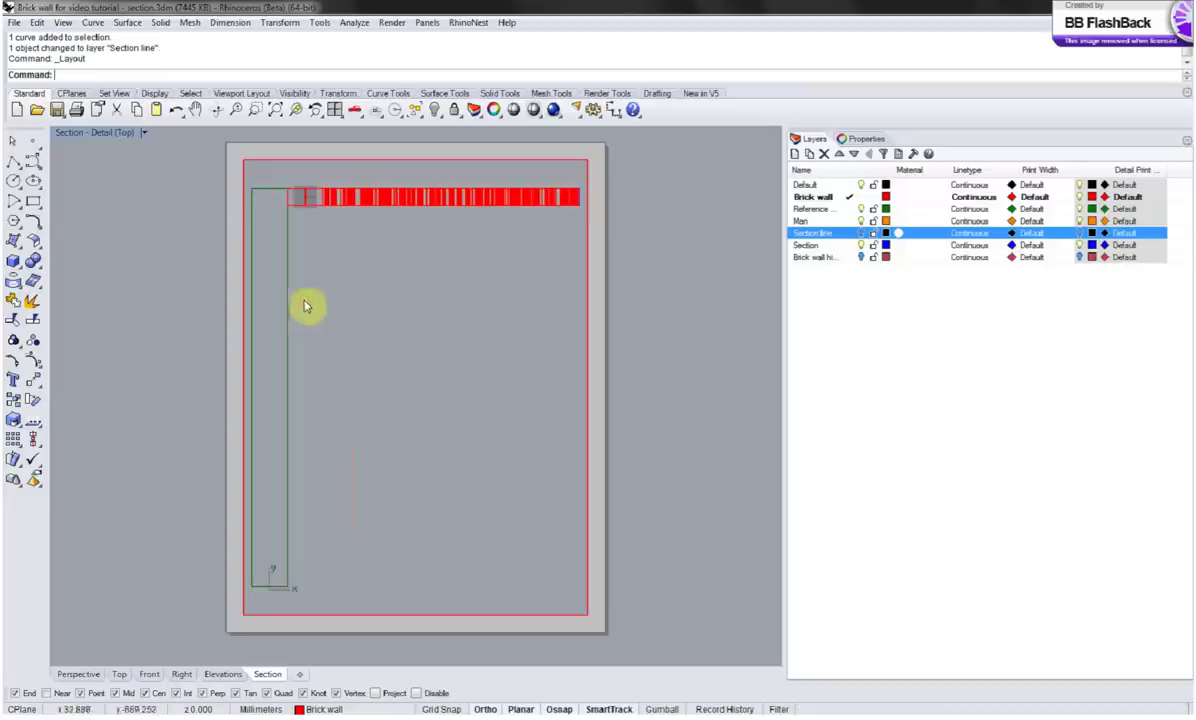
pyautogui.click(146, 134)
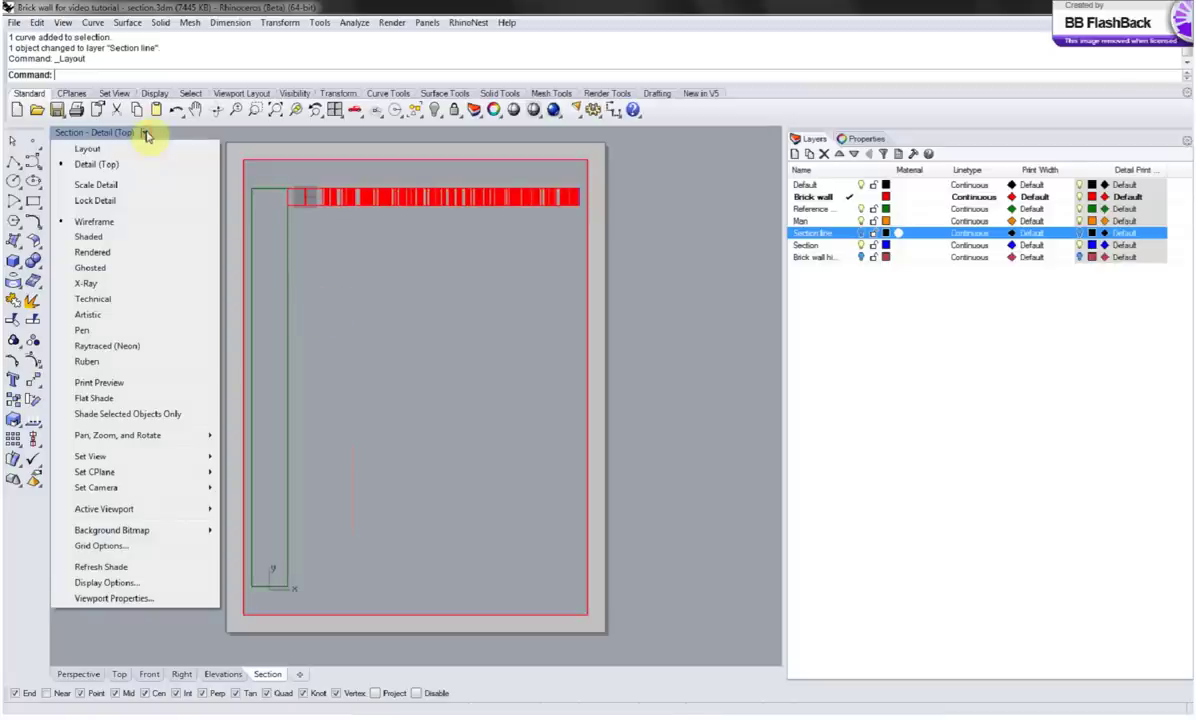
pyautogui.moveTo(139, 455)
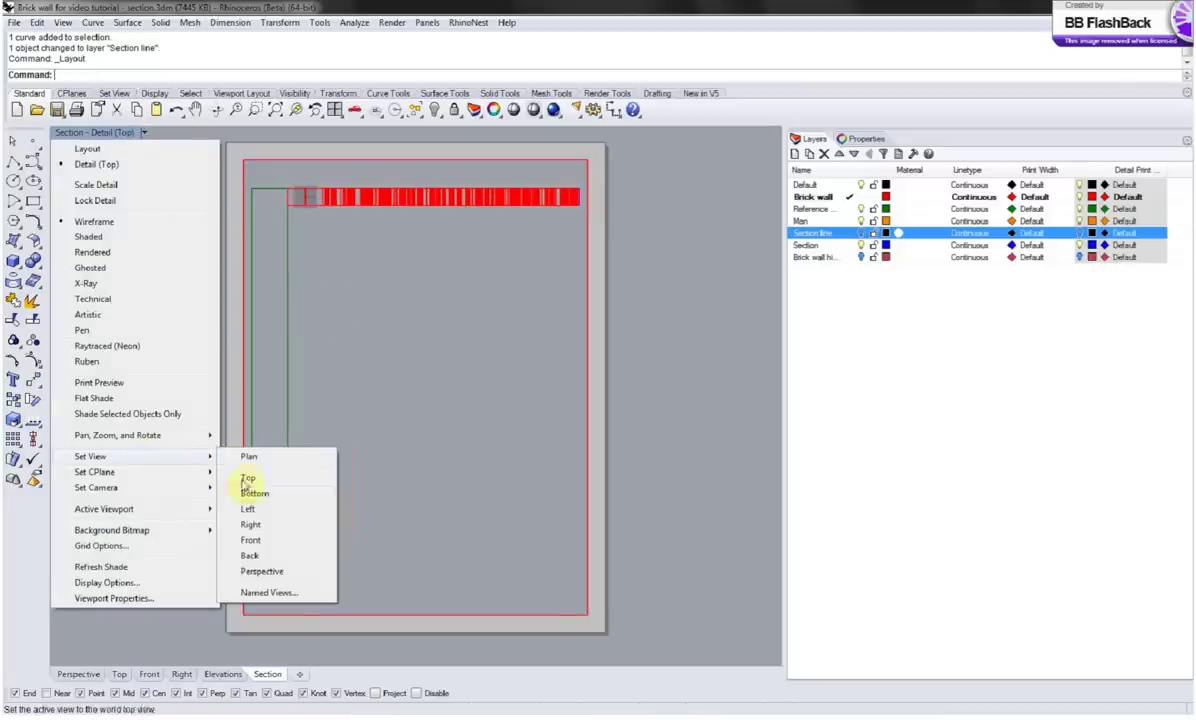
pyautogui.click(252, 525)
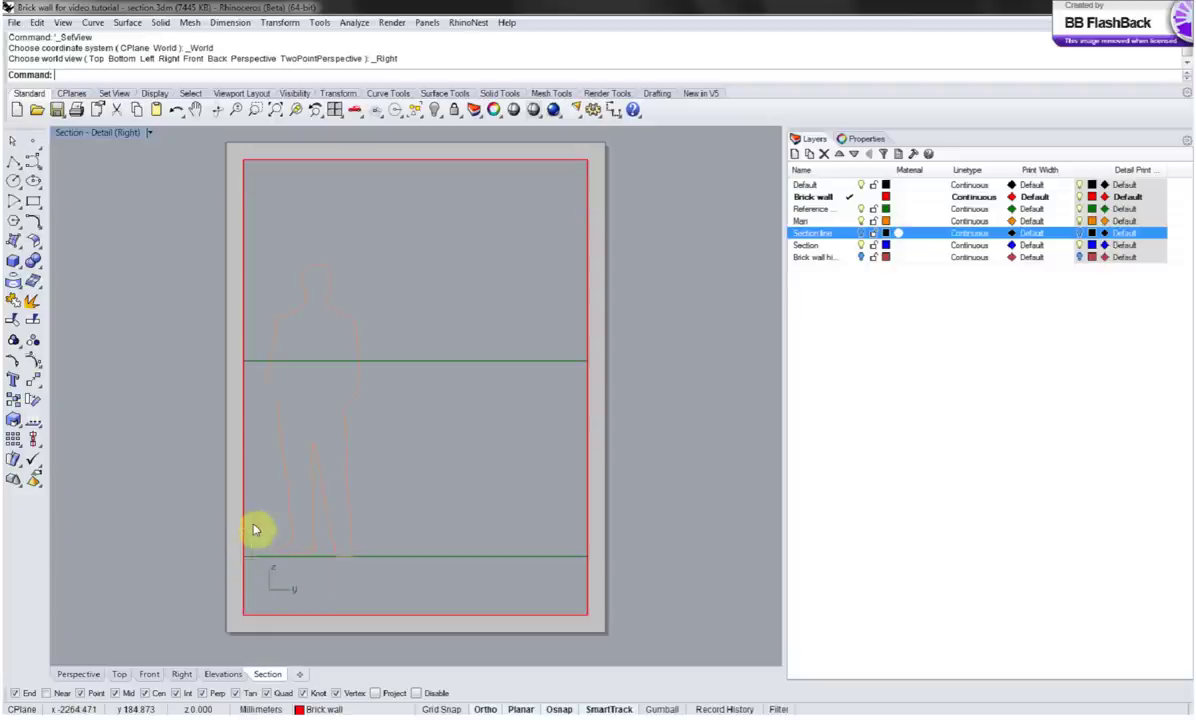
pyautogui.doubleClick(591, 323)
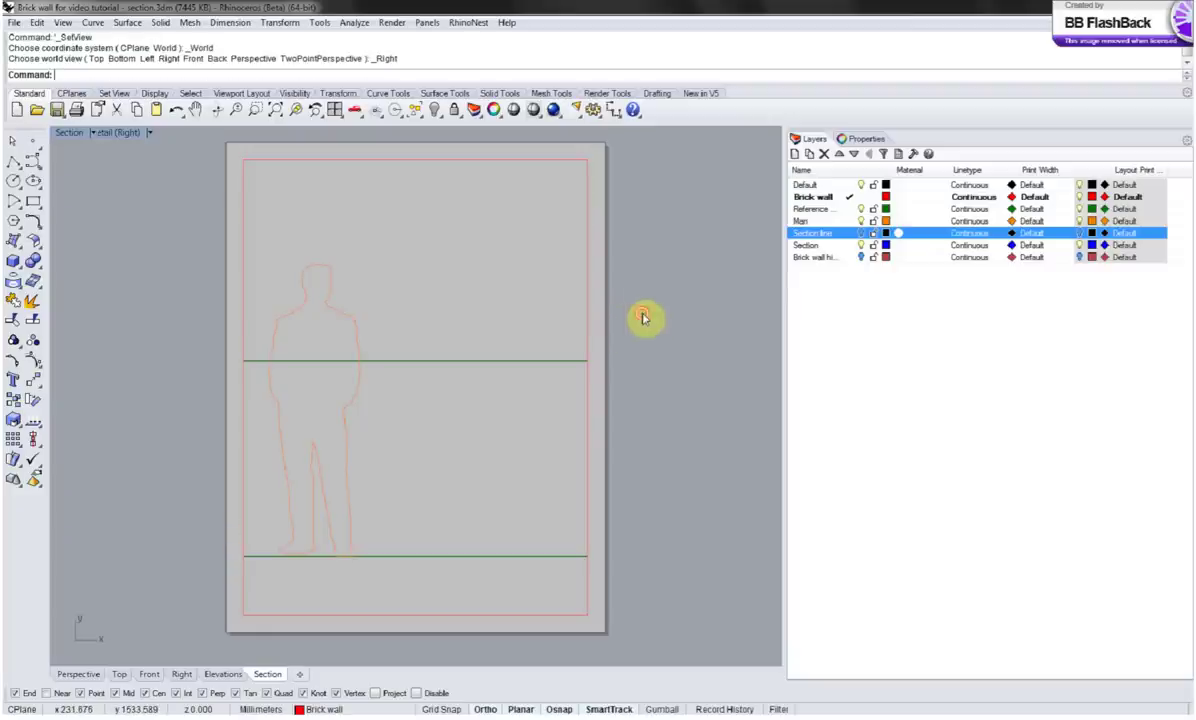
# Set the detail's scale to 1 mm on the layout to 20 mm in the model.
pyautogui.click(588, 305)
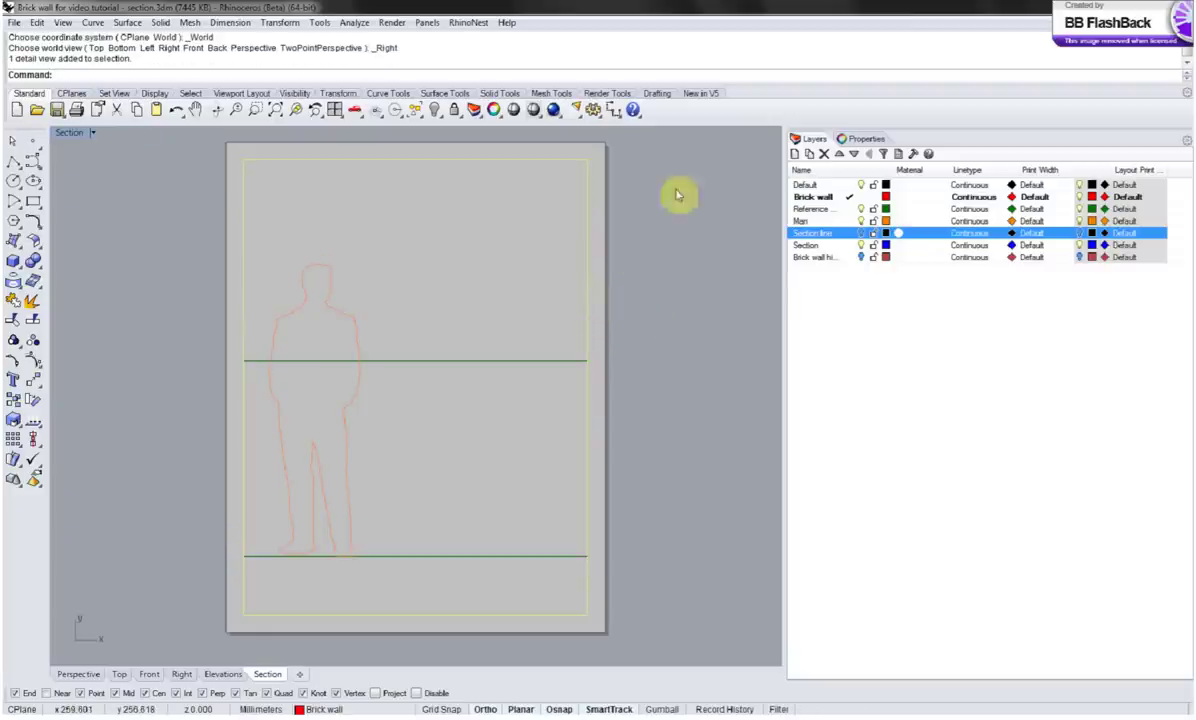
pyautogui.click(848, 141)
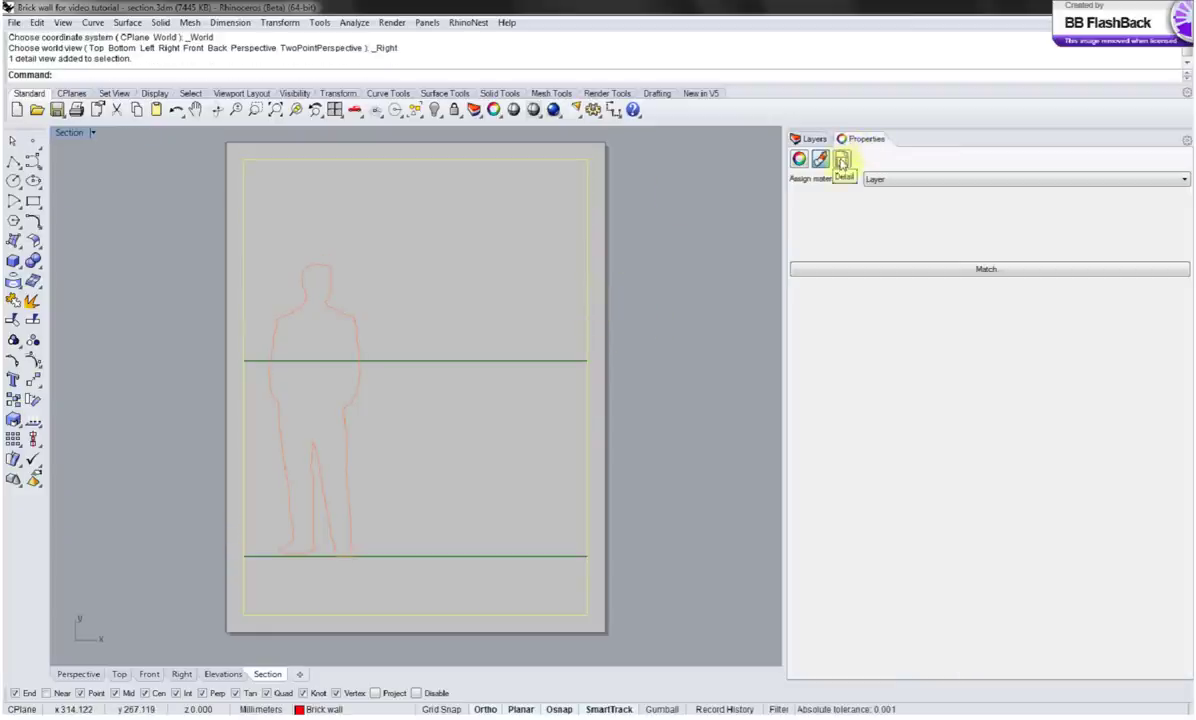
pyautogui.click(841, 163)
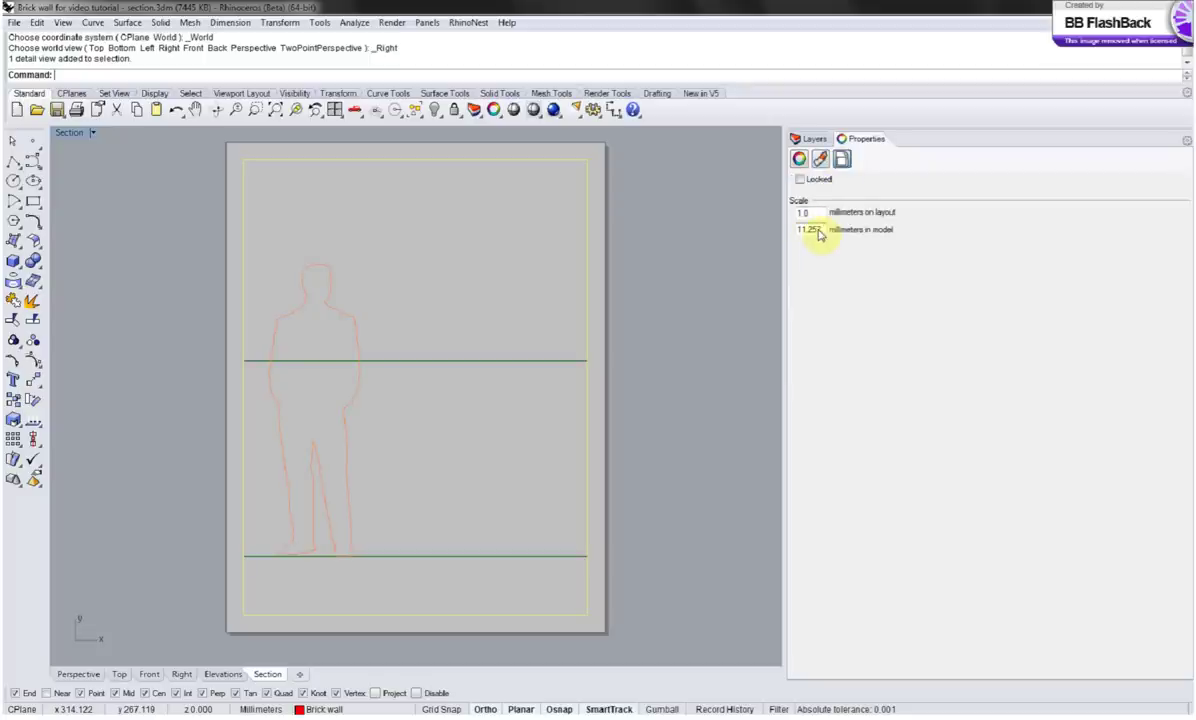
pyautogui.press('Return')
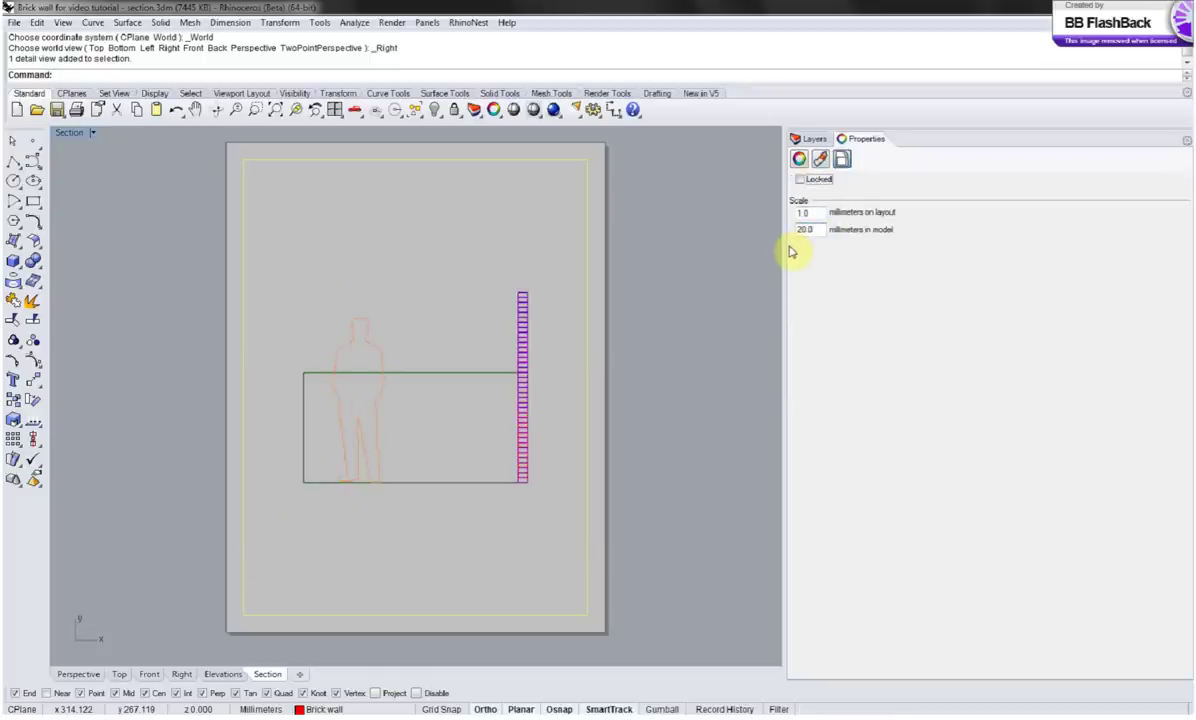
# Reposition the section drawing inside the detail to the upper half of the page.
pyautogui.doubleClick(472, 283)
pyautogui.moveTo(414, 459); pyautogui.dragTo(415, 358, button='right')
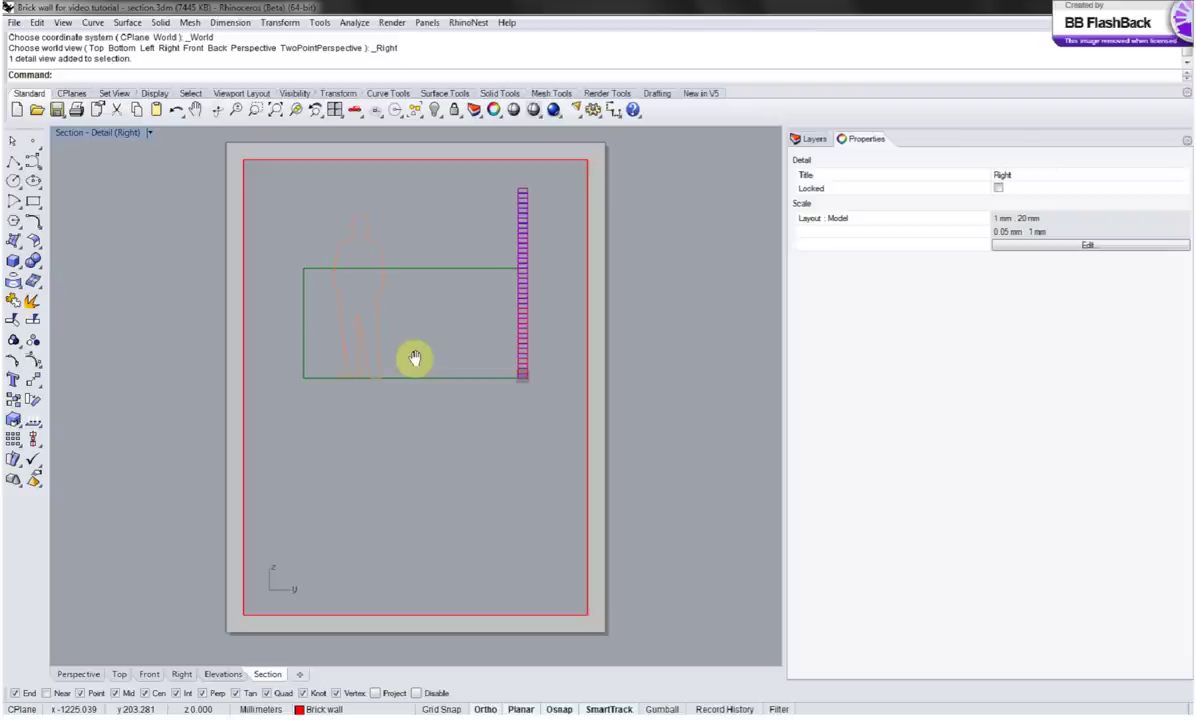
pyautogui.doubleClick(645, 338)
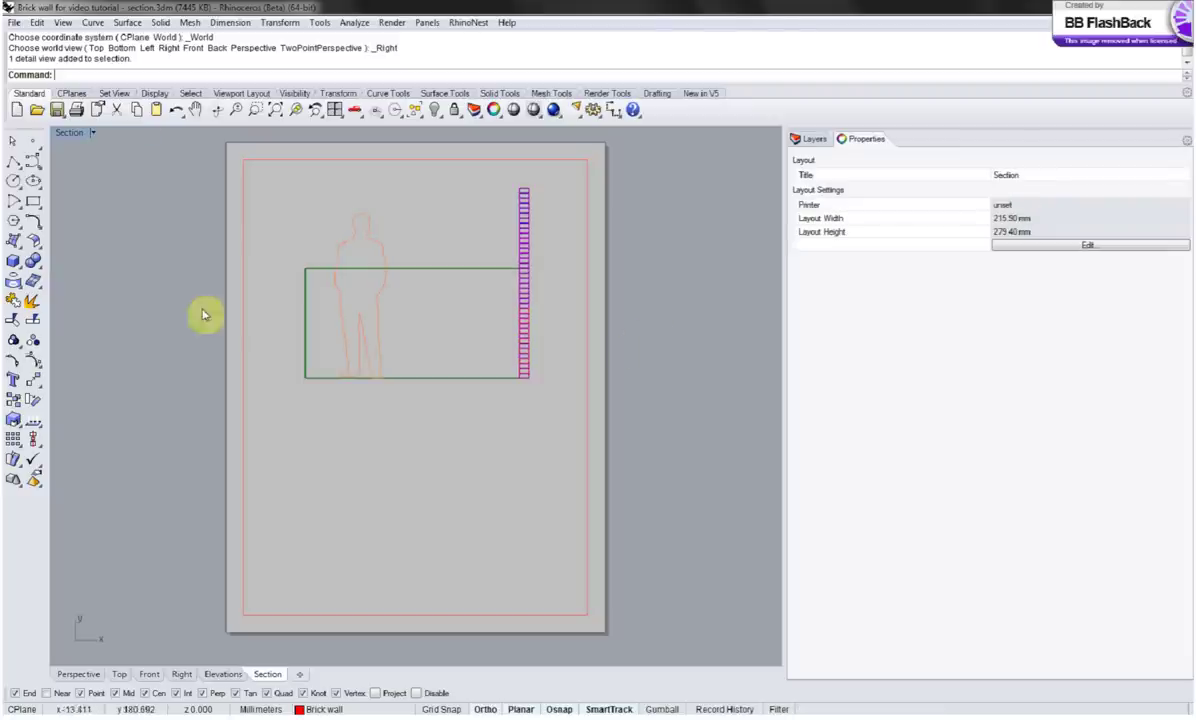
# Set the Section layer's print width to 0.35 mm.
pyautogui.click(808, 139)
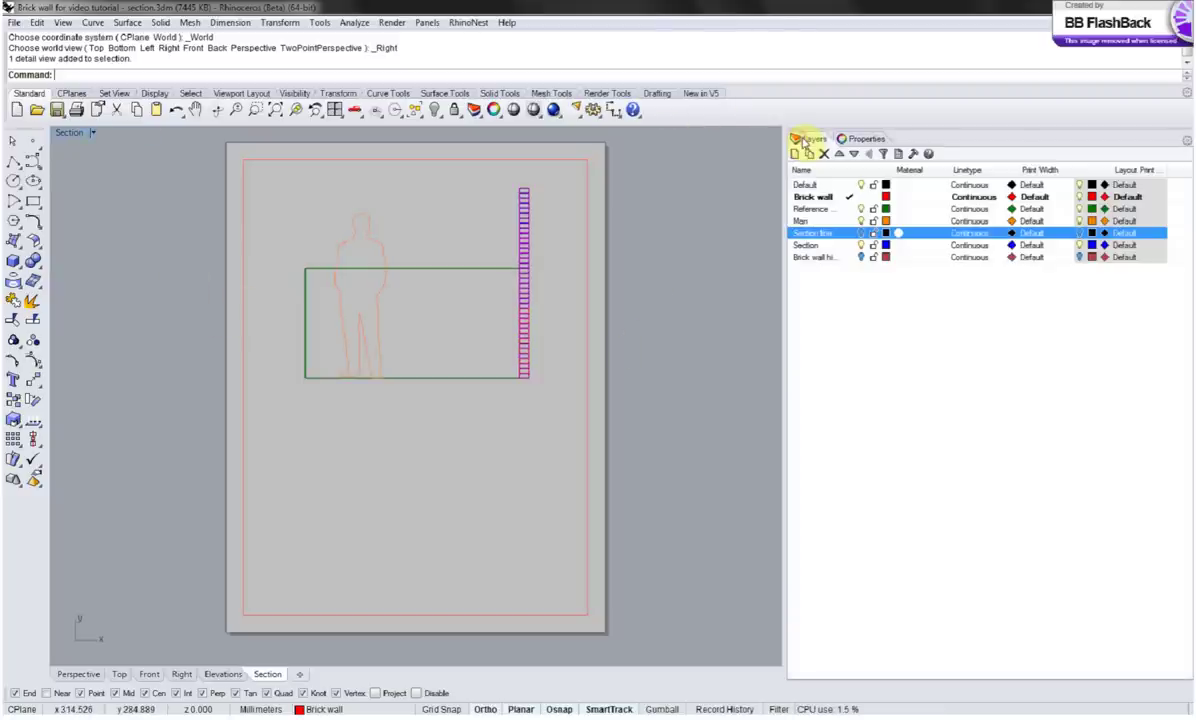
pyautogui.click(805, 246)
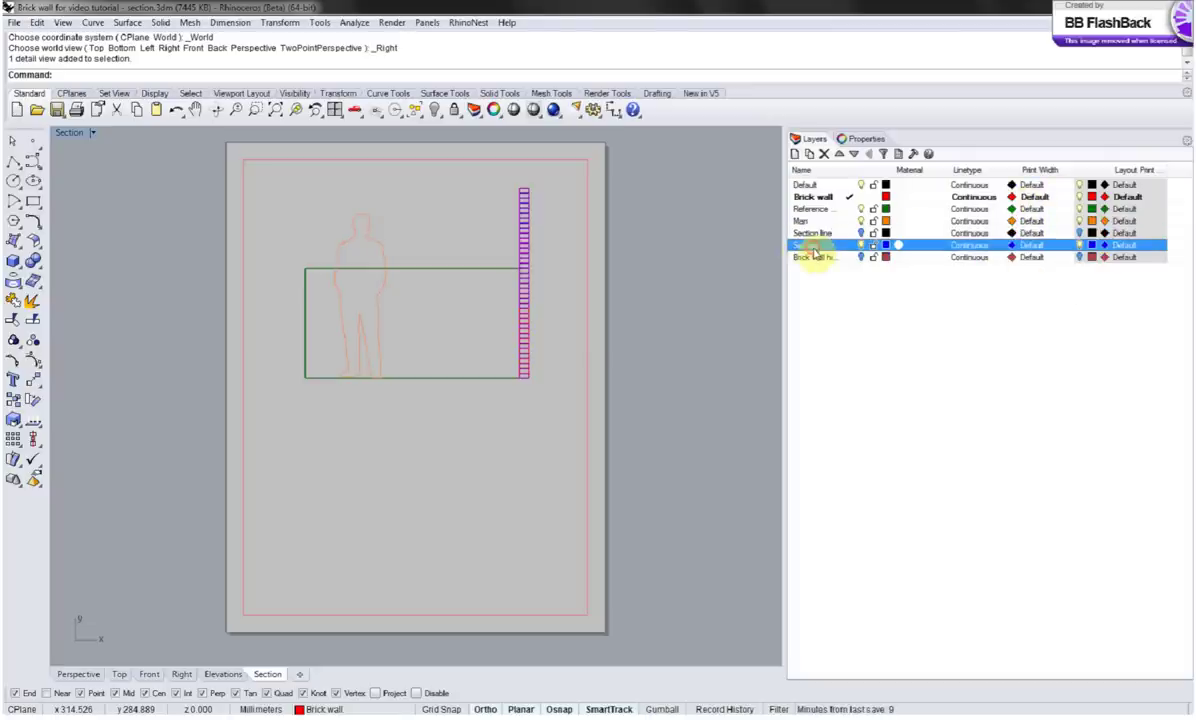
pyautogui.click(1028, 246)
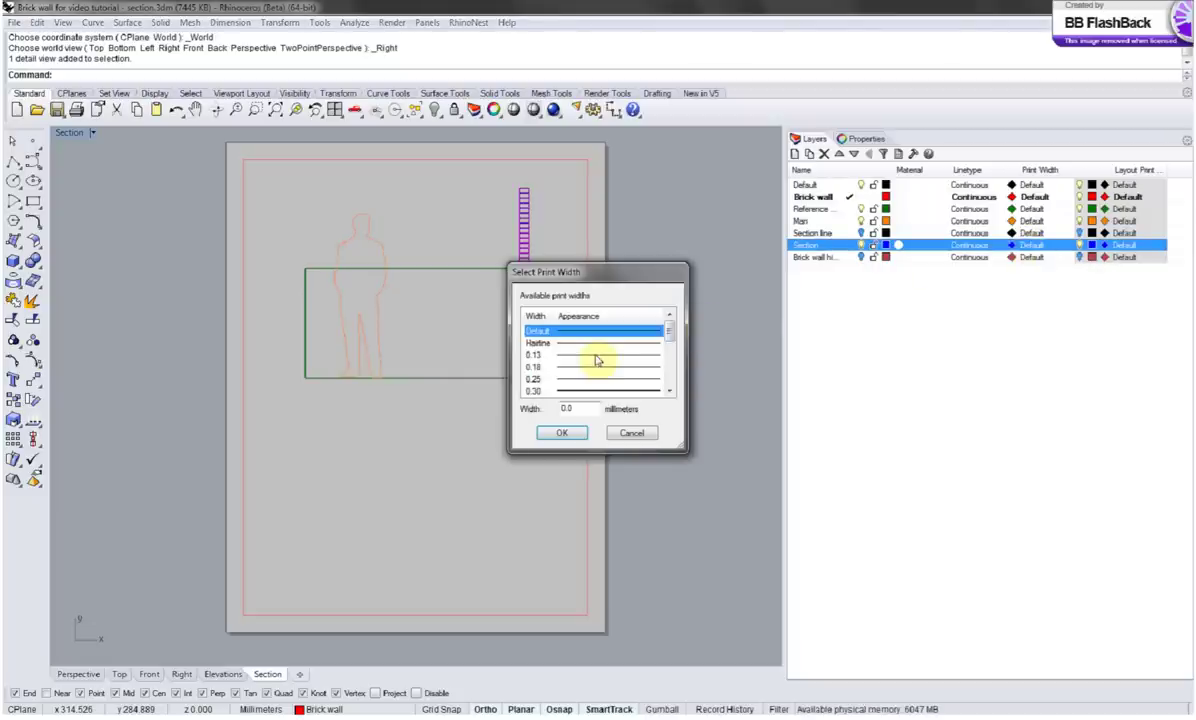
pyautogui.click(669, 391)
pyautogui.click(566, 391)
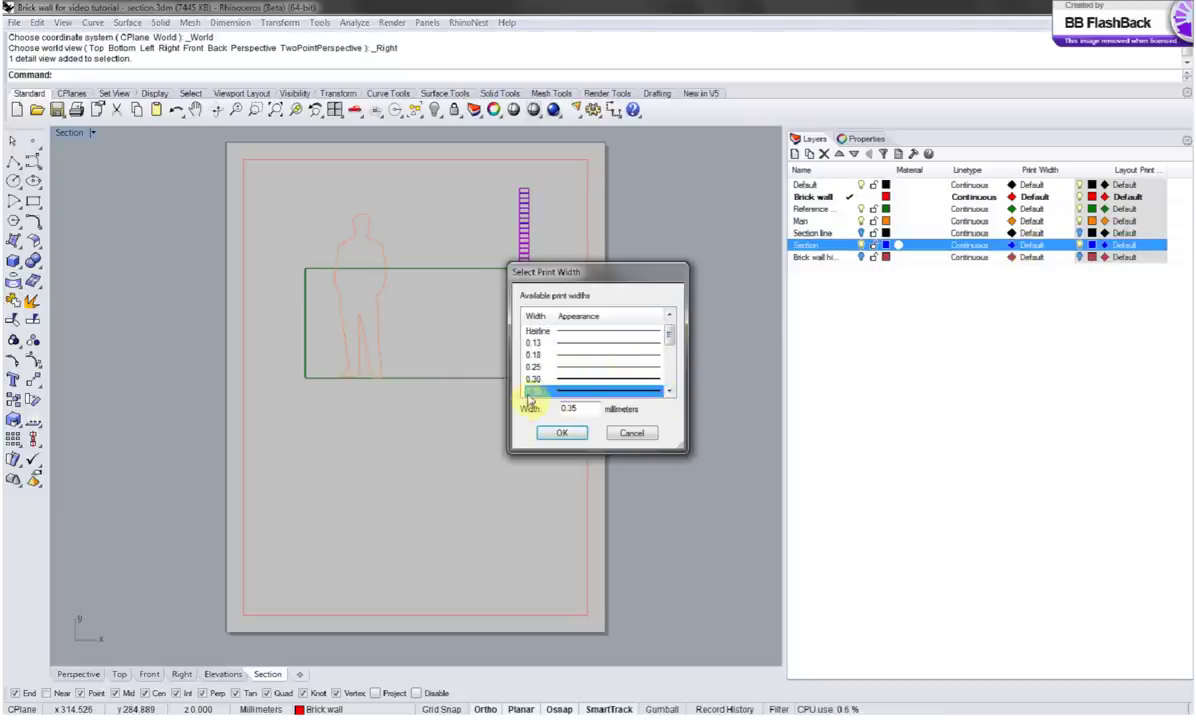
pyautogui.click(553, 433)
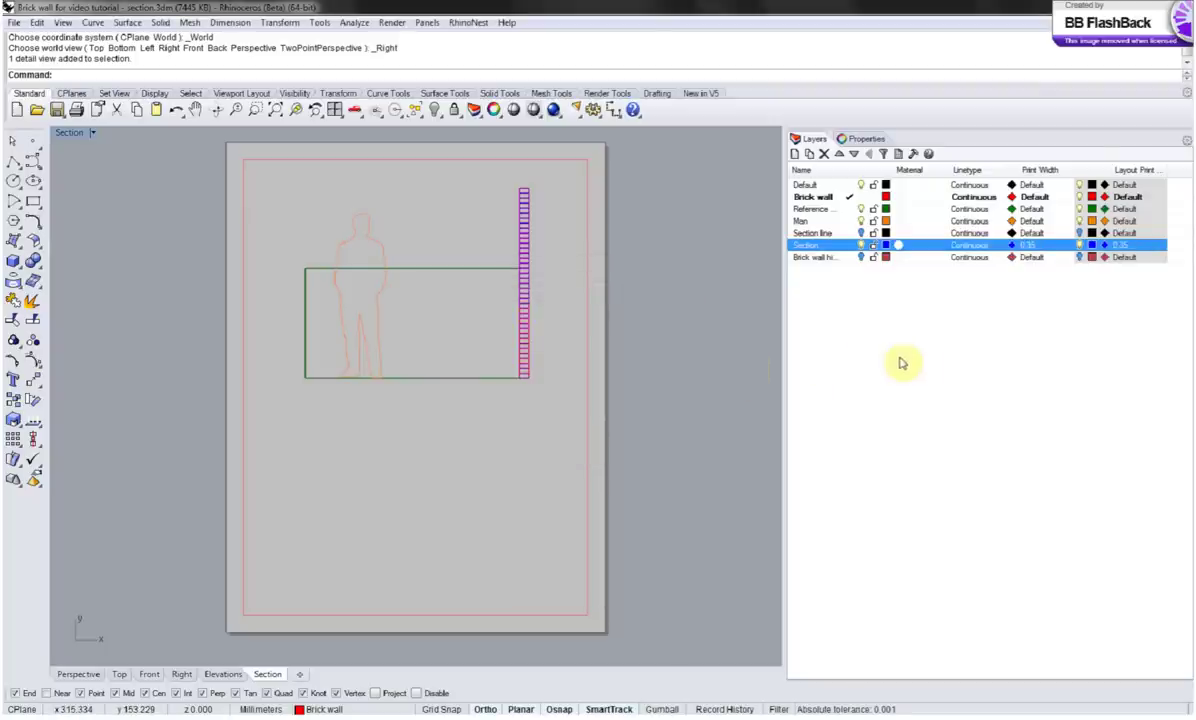
# Set the Section layer's layout print color to Black.
pyautogui.click(1103, 245)
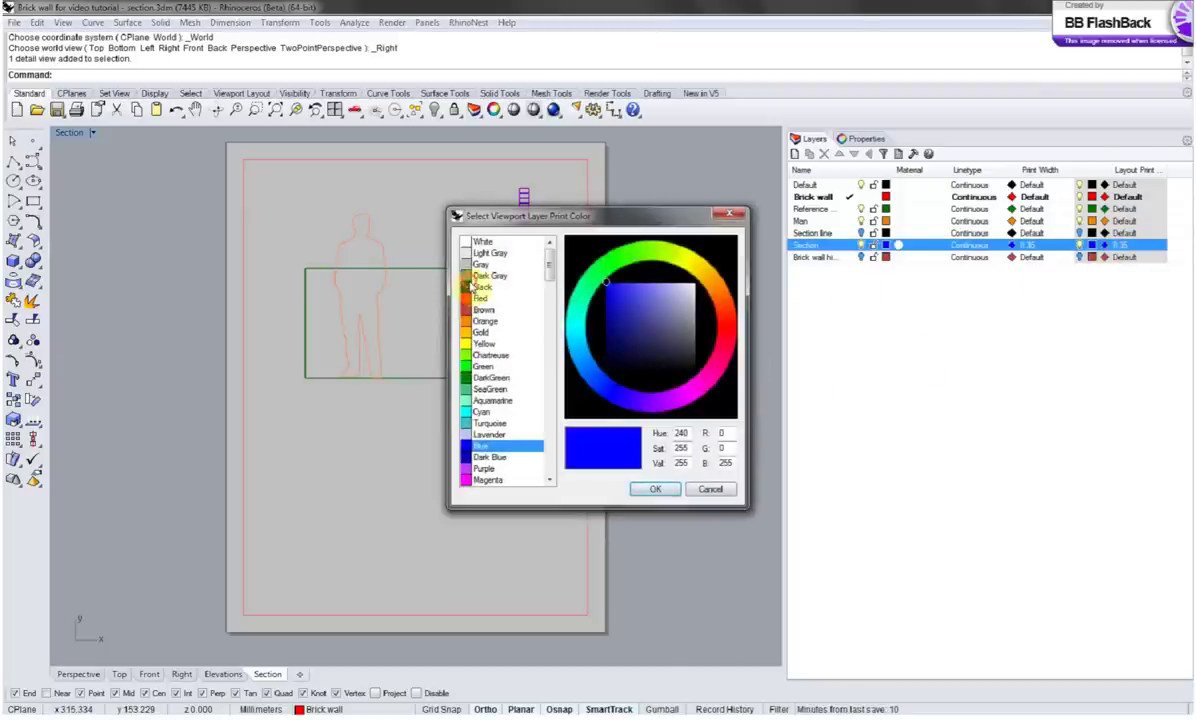
pyautogui.click(470, 287)
pyautogui.click(650, 489)
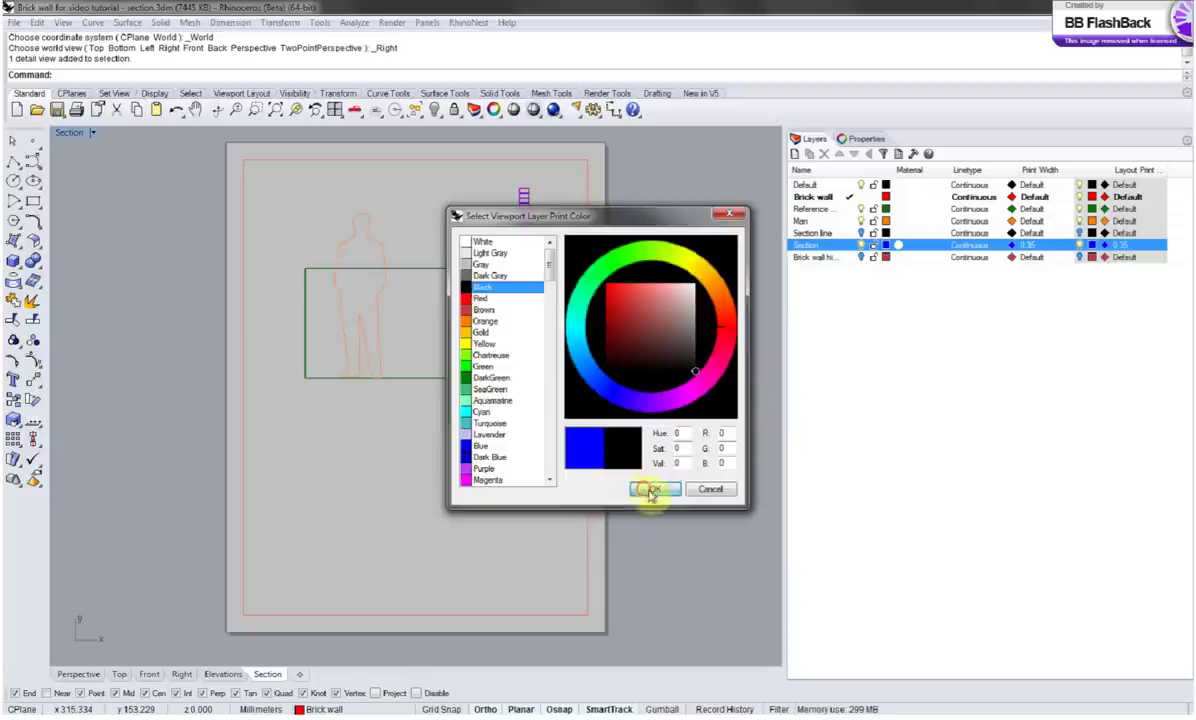
# Set the Brick wall layer's print width to 0.18 mm.
pyautogui.click(955, 374)
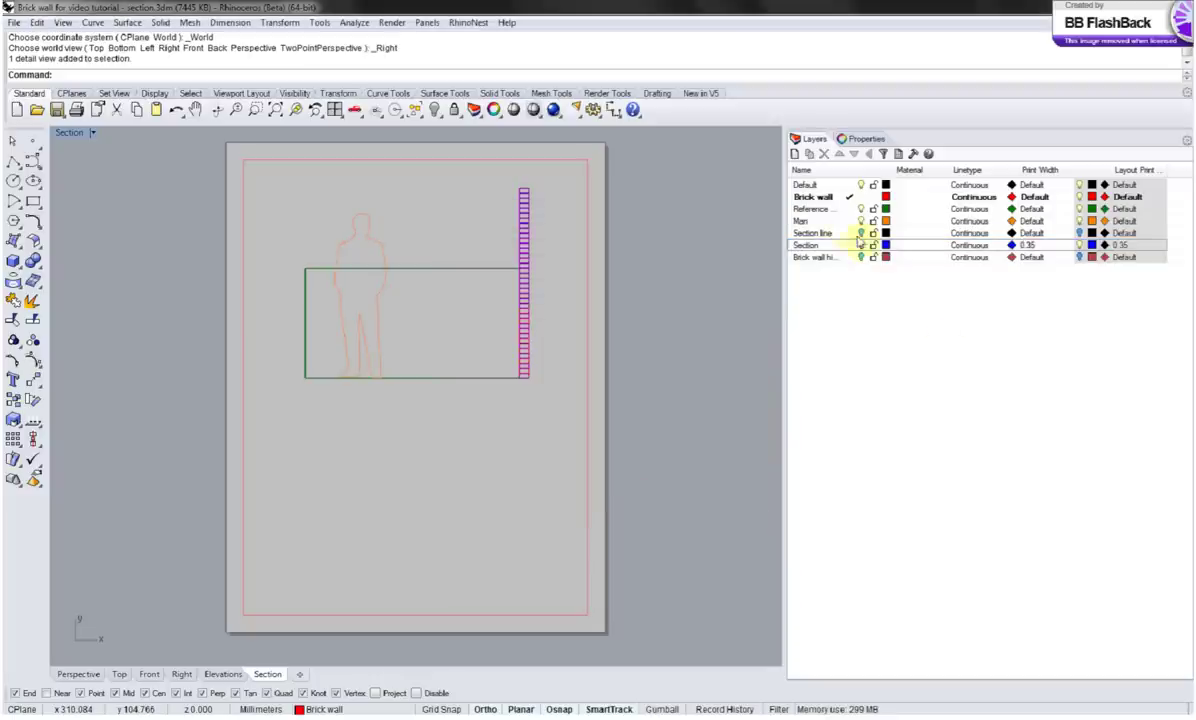
pyautogui.click(805, 199)
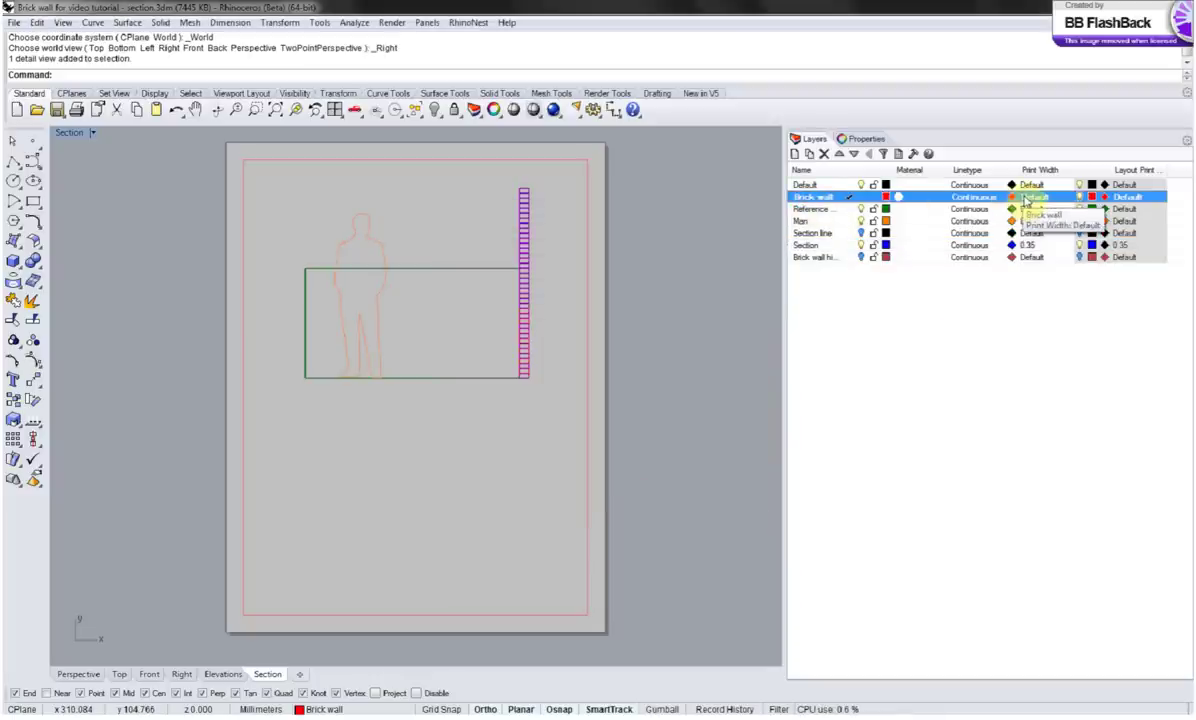
pyautogui.click(1026, 198)
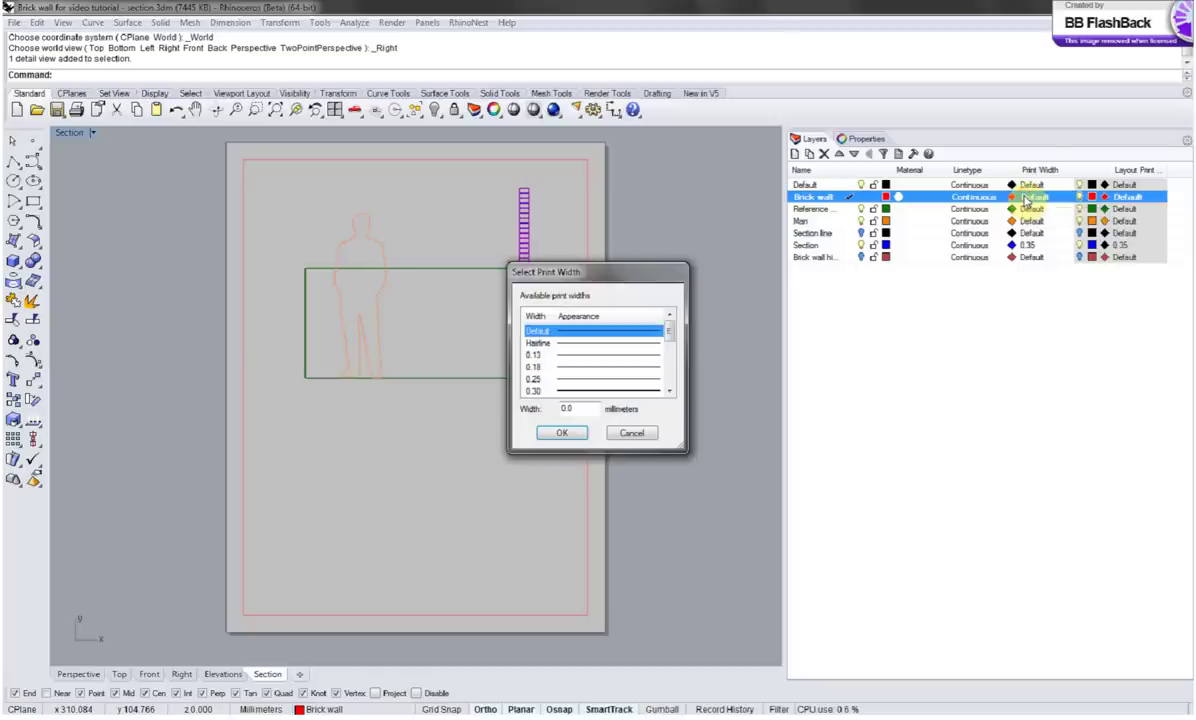
pyautogui.click(563, 367)
pyautogui.click(559, 433)
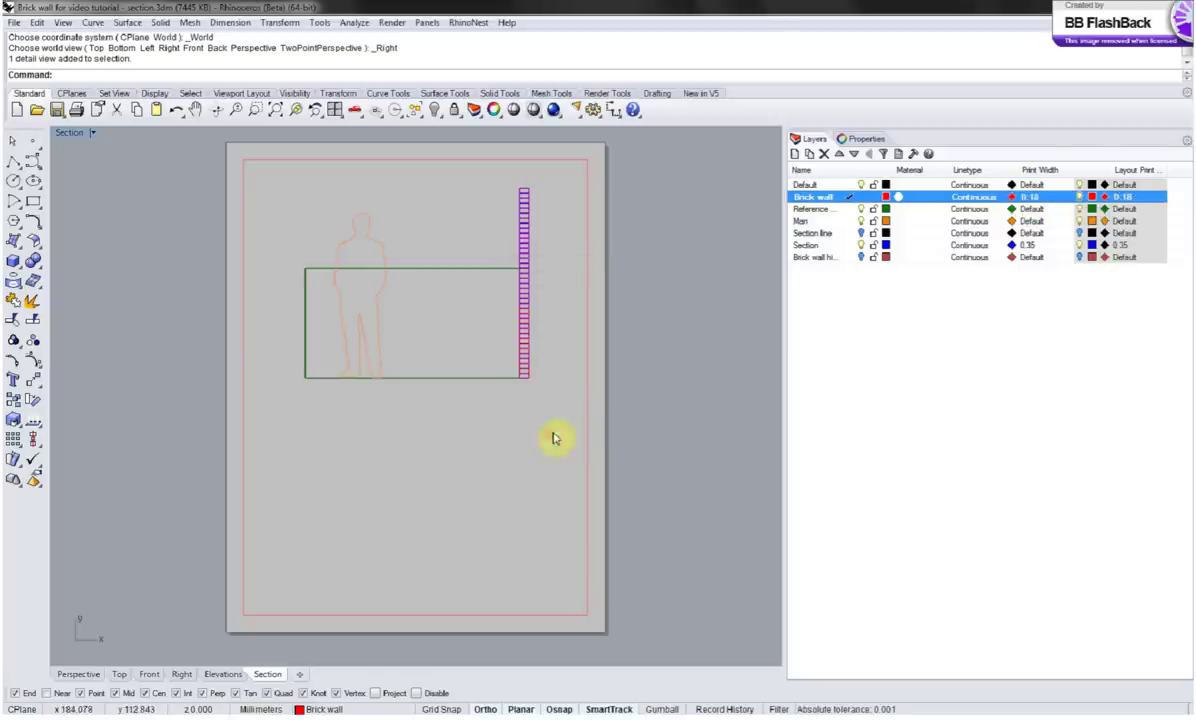
# Set the Brick wall layer's layout print color to Black.
pyautogui.click(1093, 197)
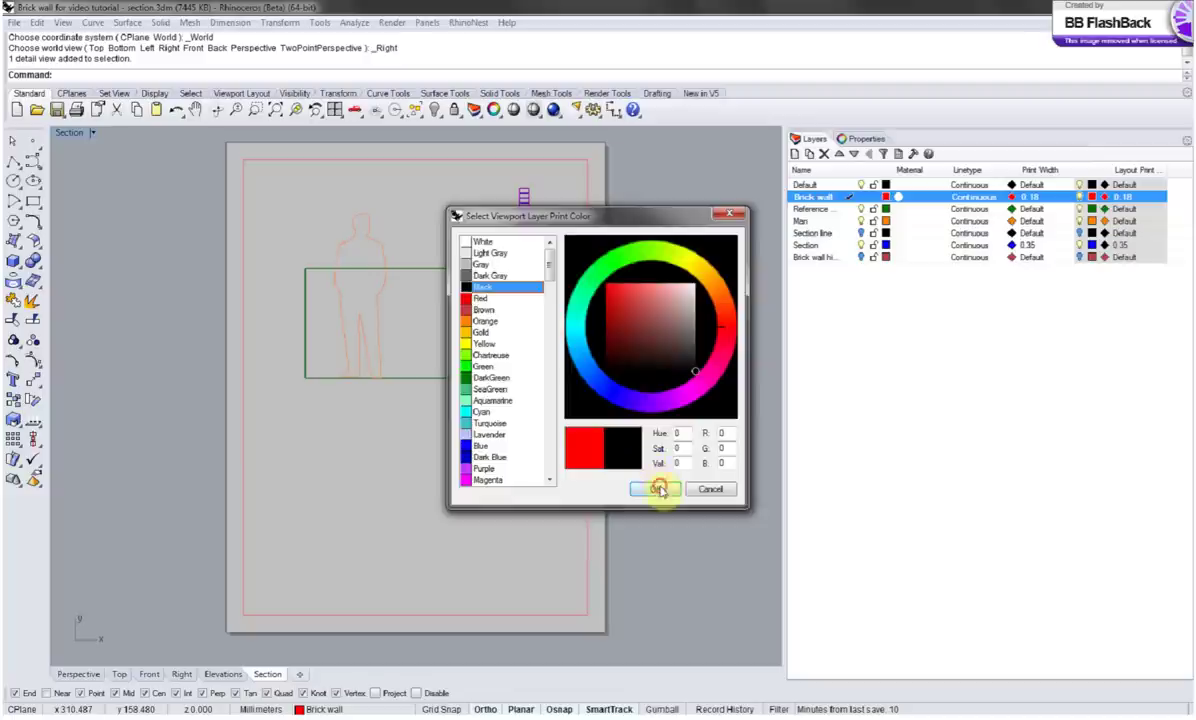
pyautogui.click(655, 488)
pyautogui.click(925, 345)
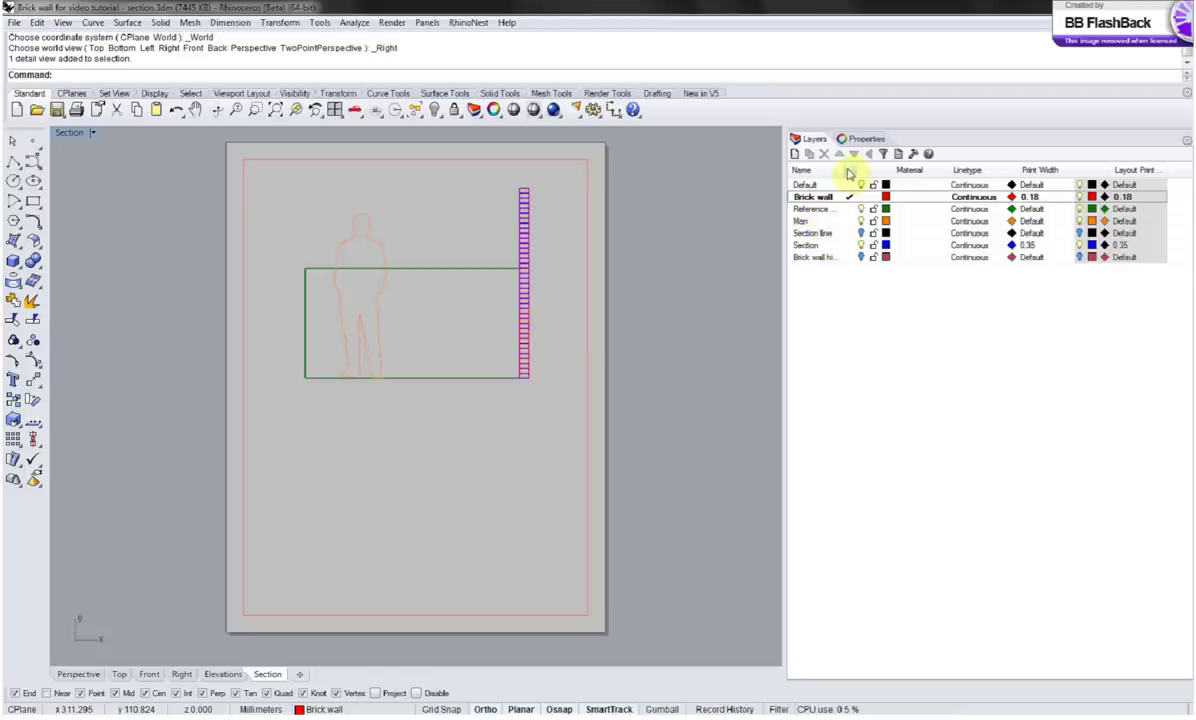
# Widen the layer name column and set the Reference wall layer's print width to 0.13 mm.
pyautogui.moveTo(839, 167); pyautogui.dragTo(867, 167)
pyautogui.click(830, 209)
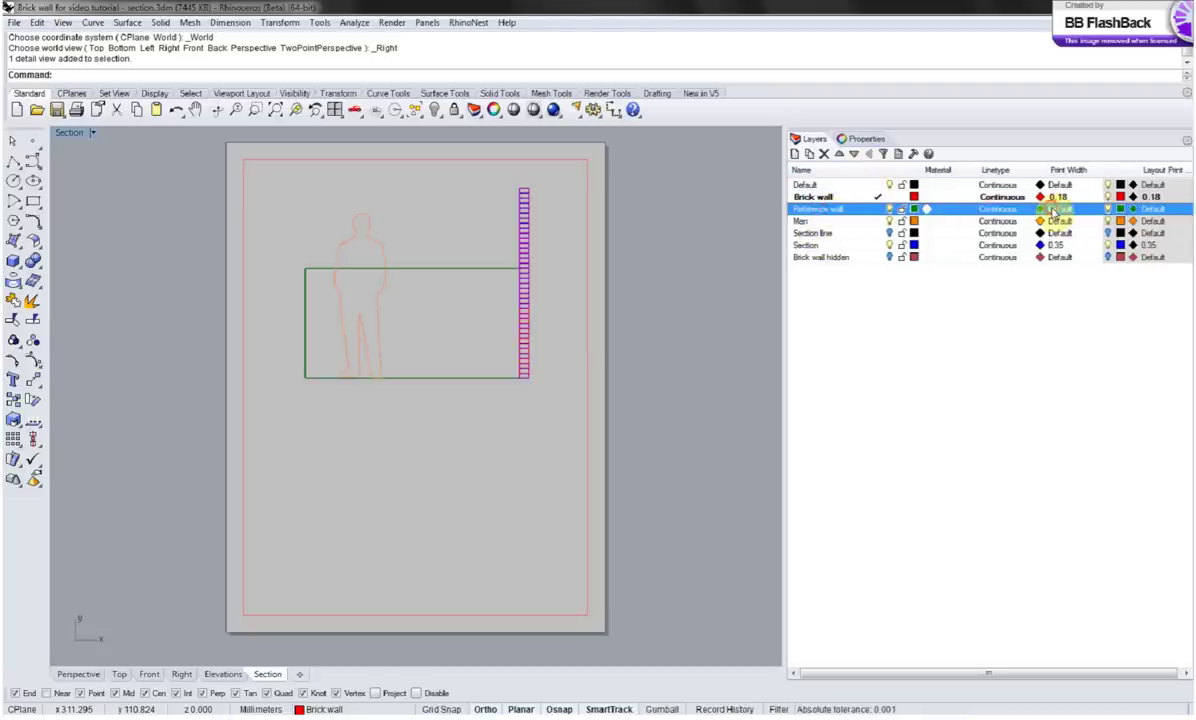
pyautogui.click(988, 207)
pyautogui.click(560, 355)
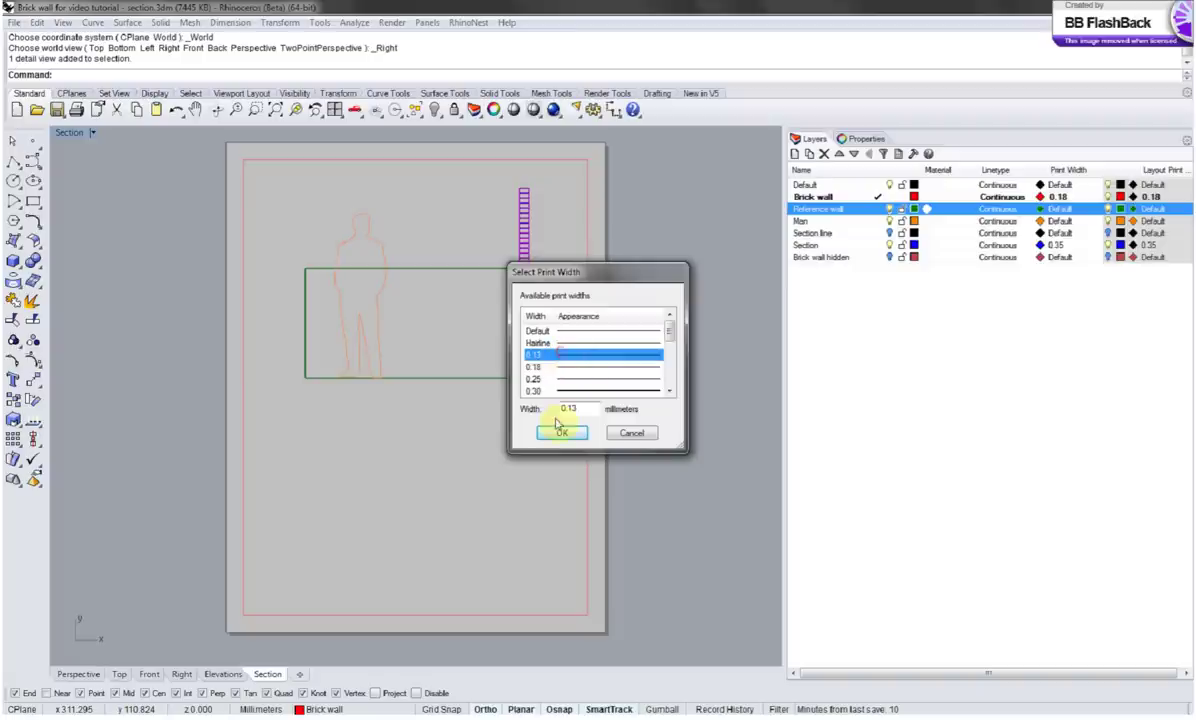
pyautogui.click(558, 434)
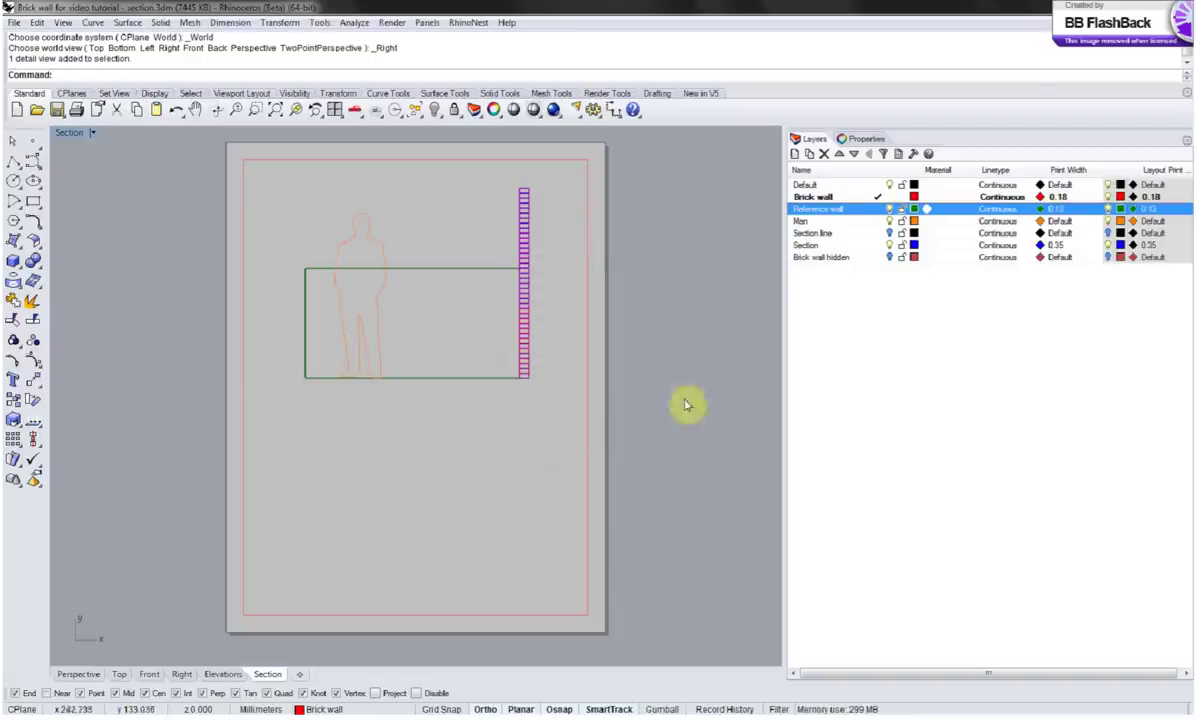
pyautogui.rightClick(918, 338)
pyautogui.click(662, 280)
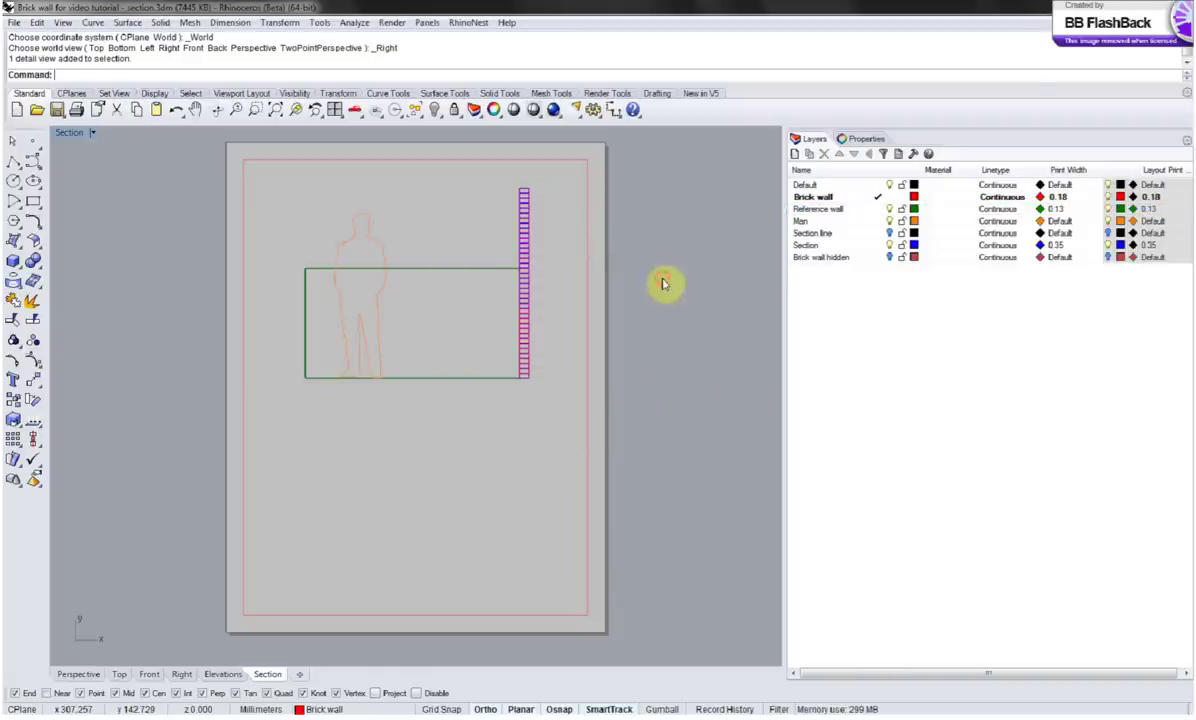
# Set the Man layer's print width to 0.13 mm.
pyautogui.moveTo(538, 257); pyautogui.dragTo(526, 344, button='right')
pyautogui.scroll(5, 526, 344)
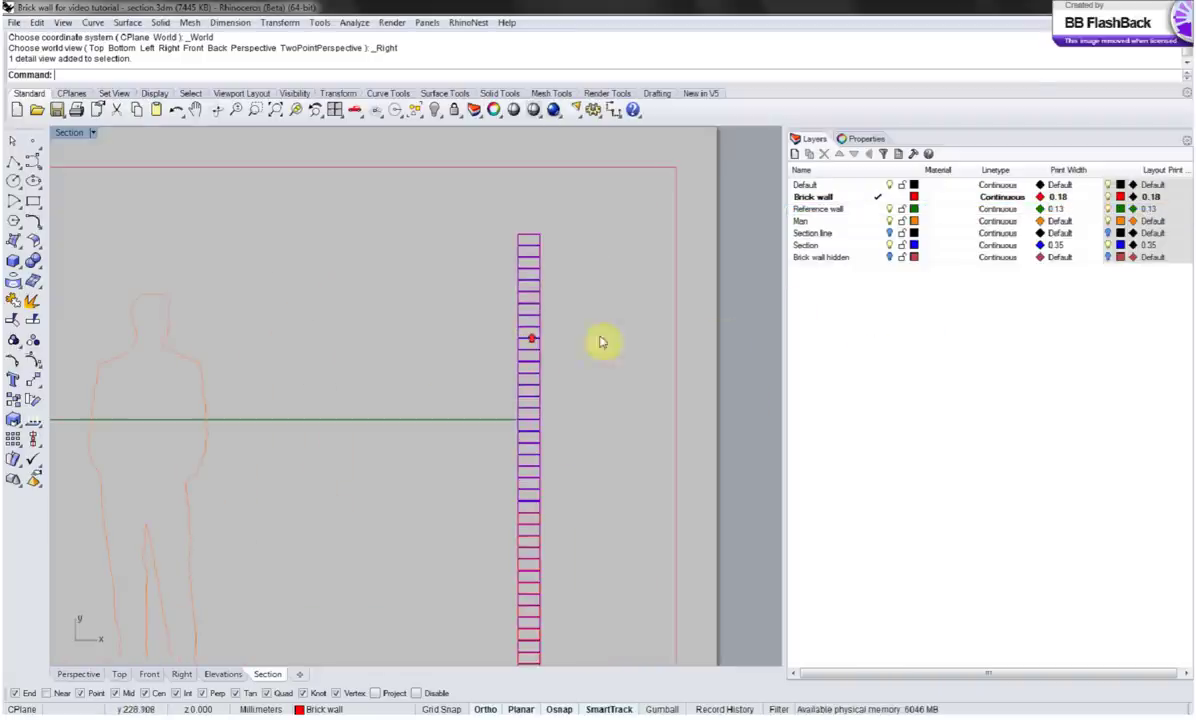
pyautogui.click(805, 222)
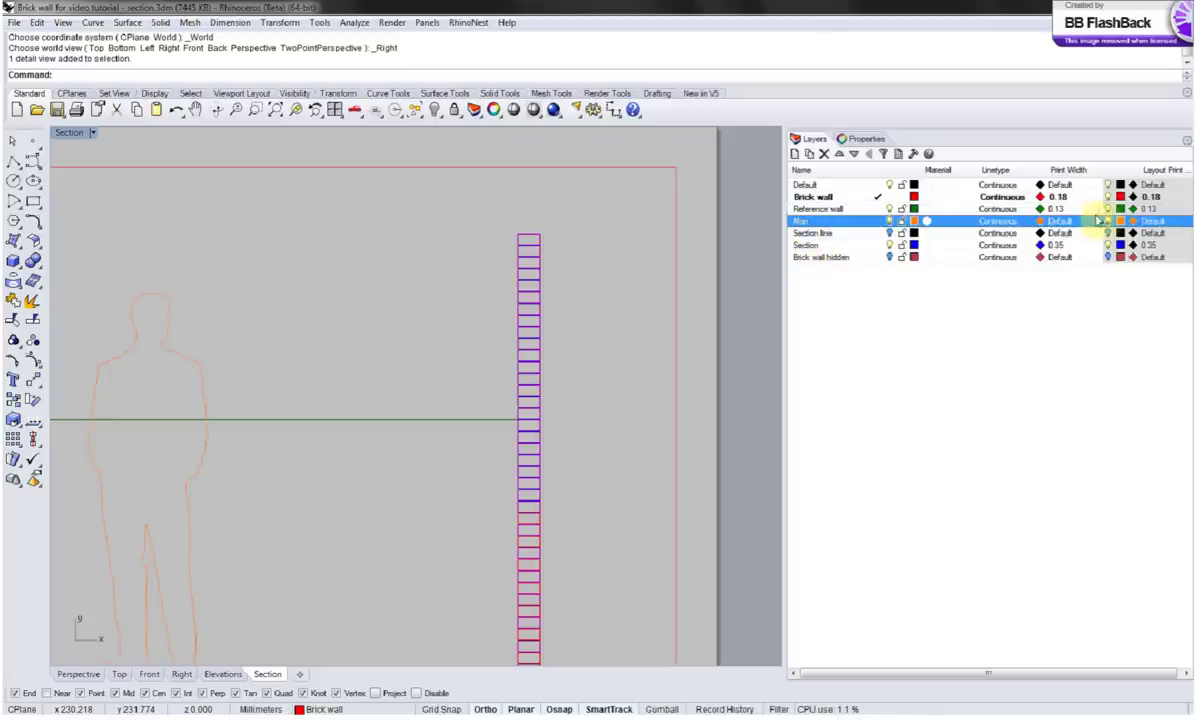
pyautogui.click(1046, 221)
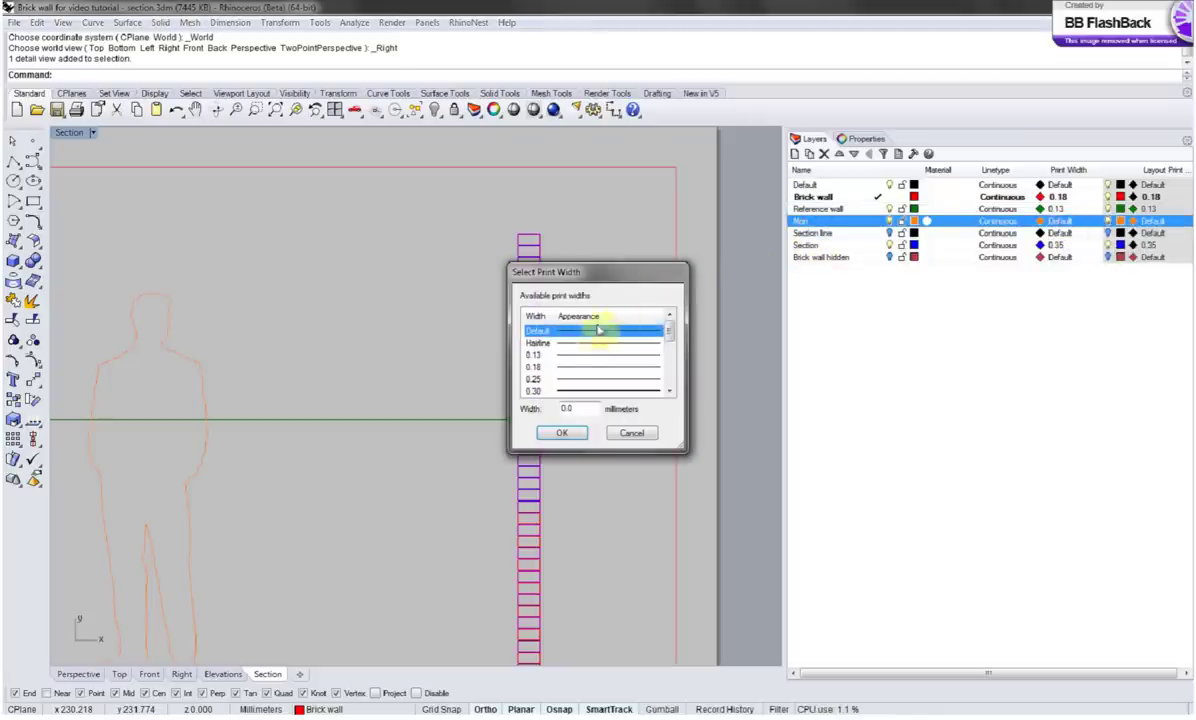
pyautogui.click(563, 360)
pyautogui.click(556, 432)
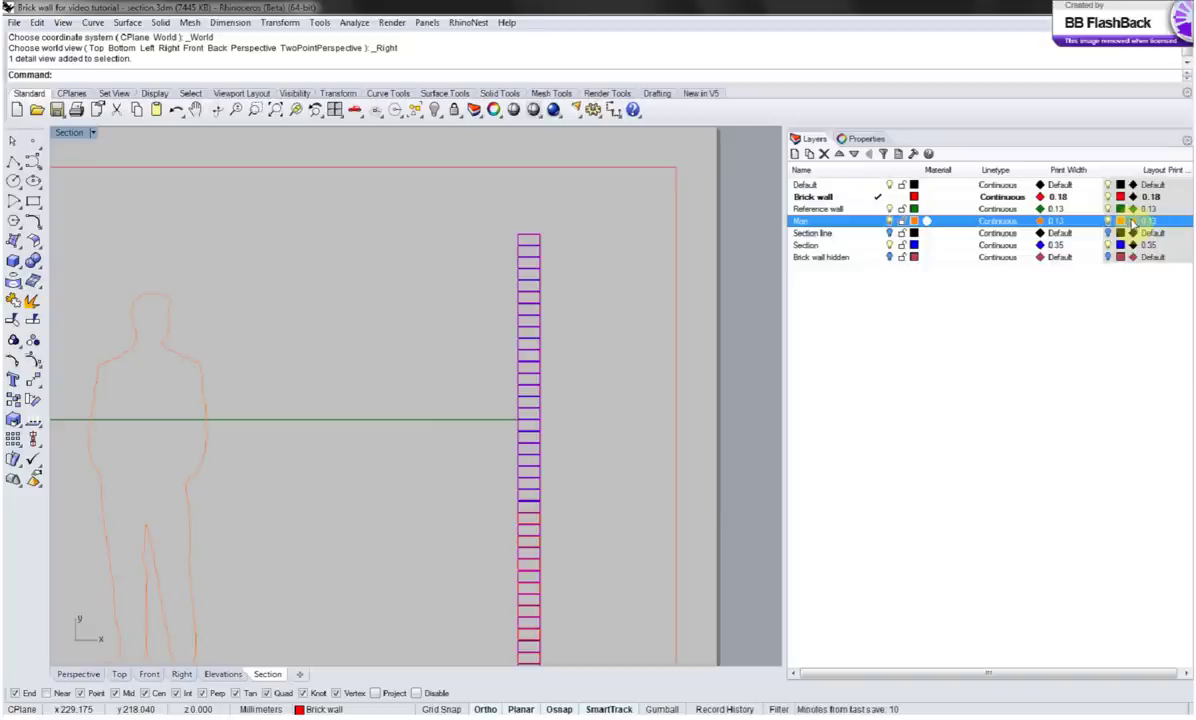
# Set the layout print color of the Man and Reference wall layers to Black.
pyautogui.click(1131, 221)
pyautogui.click(483, 287)
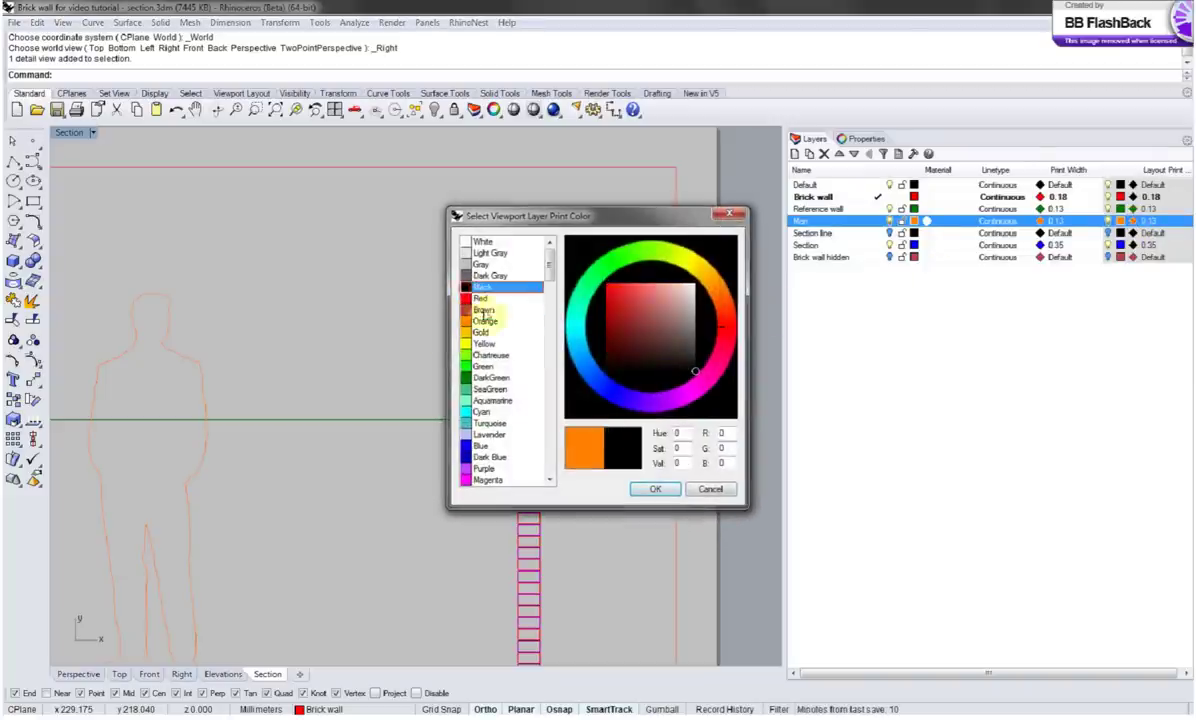
pyautogui.click(668, 487)
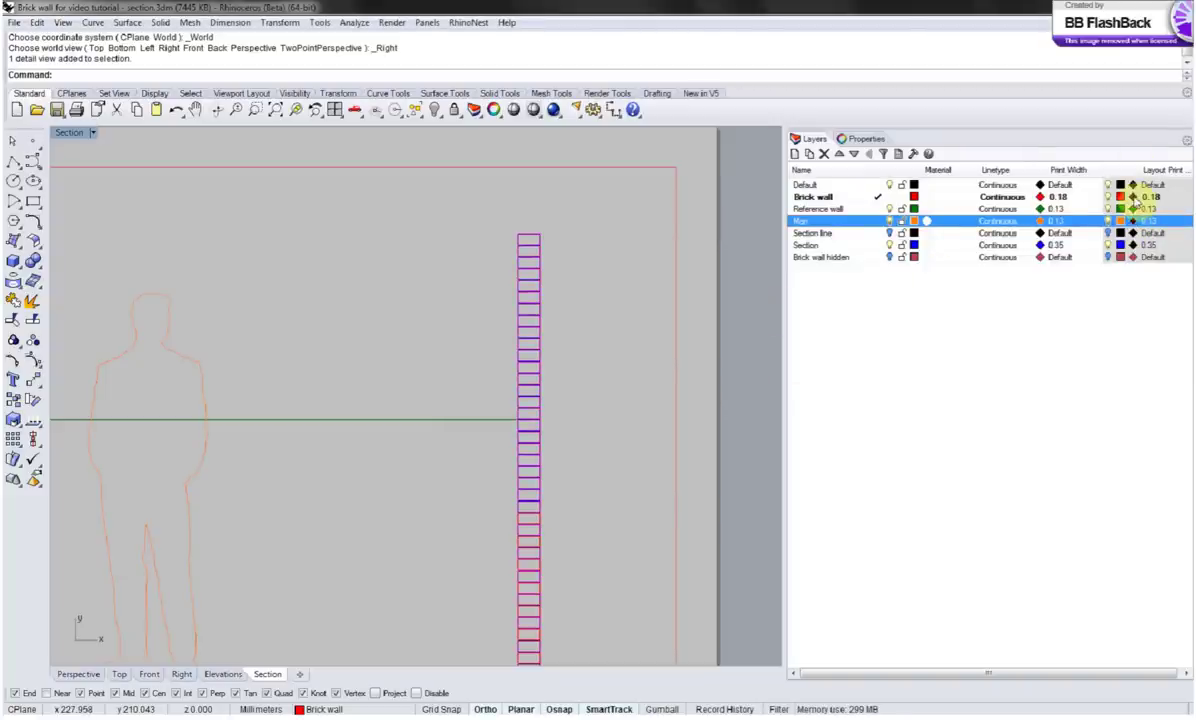
pyautogui.click(1132, 208)
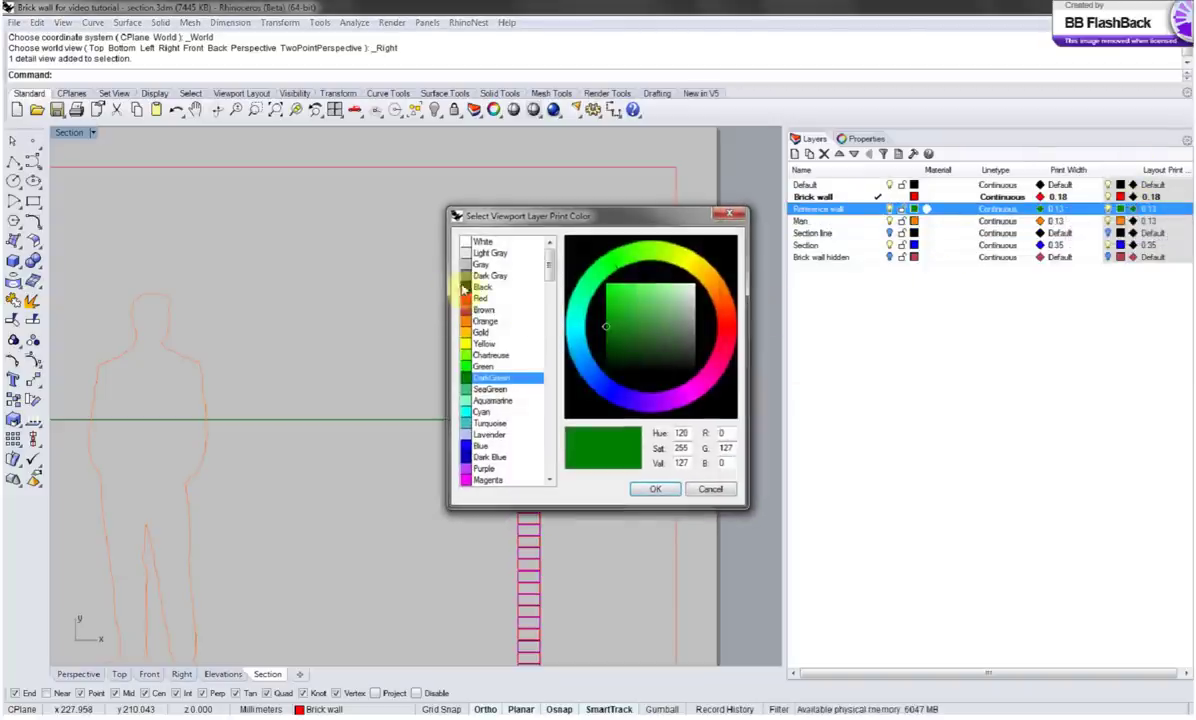
pyautogui.click(461, 289)
pyautogui.click(655, 488)
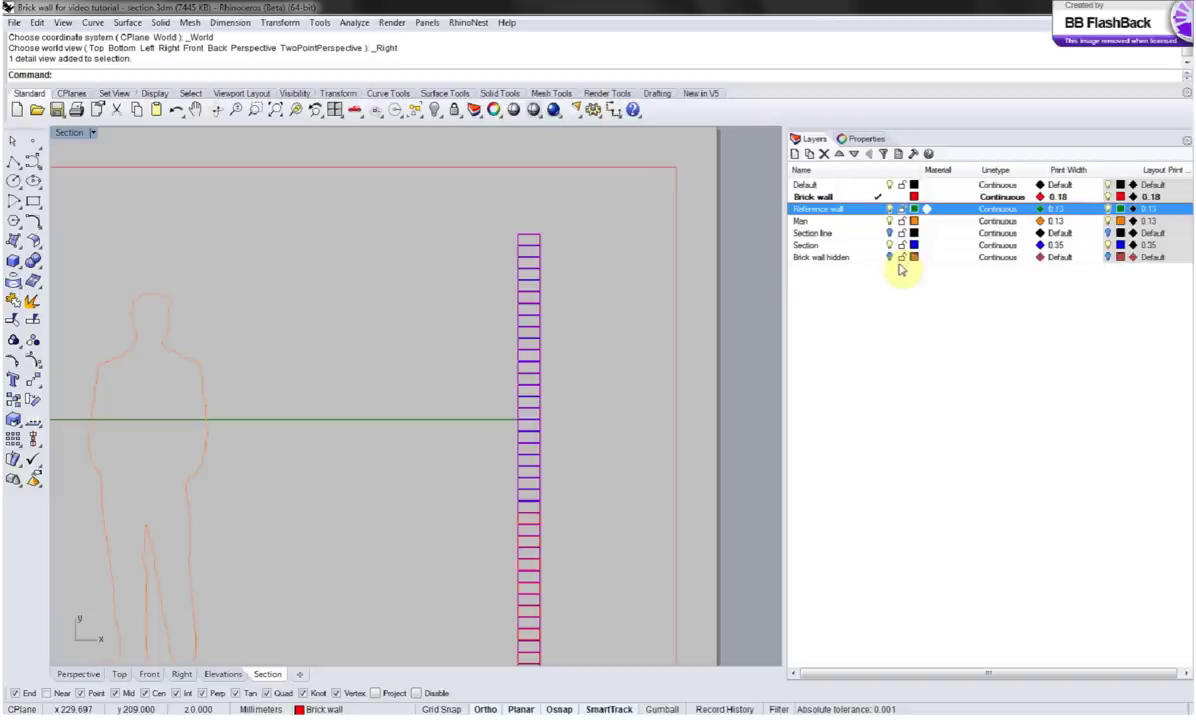
# Add the text "Section 1:20" in Arial, 3 mm high, below the section drawing on the layout.
pyautogui.moveTo(355, 360); pyautogui.dragTo(435, 323, button='right')
pyautogui.scroll(-1, 388, 285)
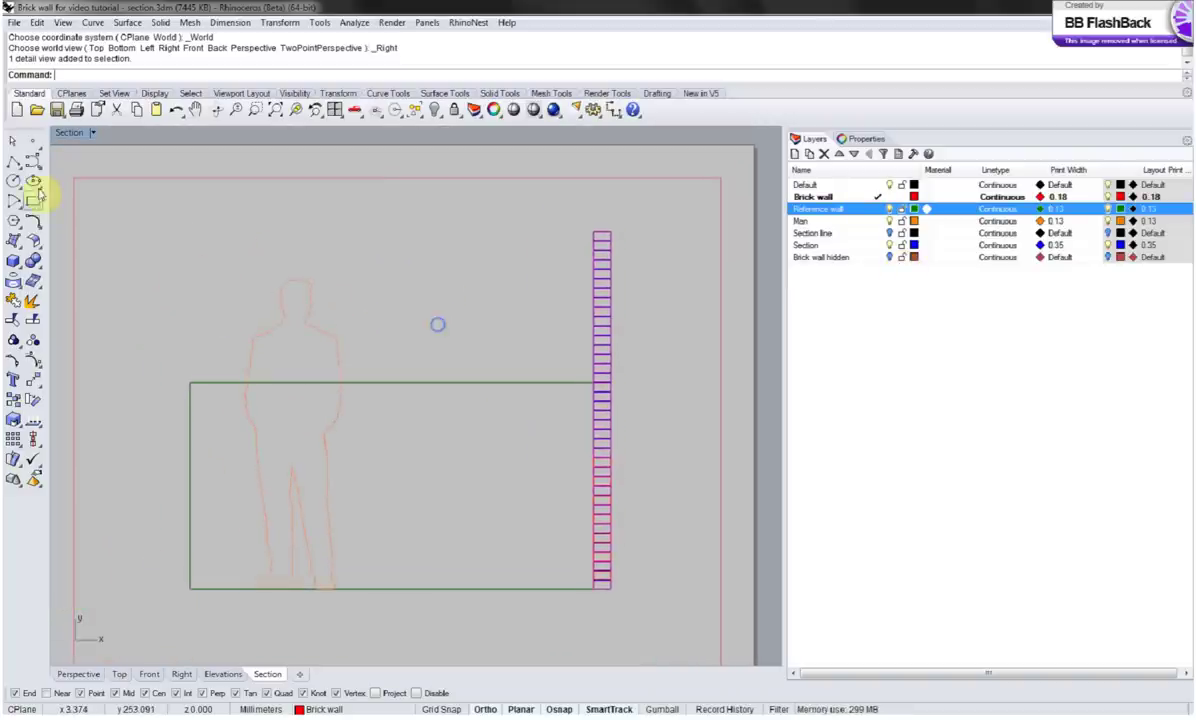
pyautogui.write('Text')
pyautogui.press('Return')
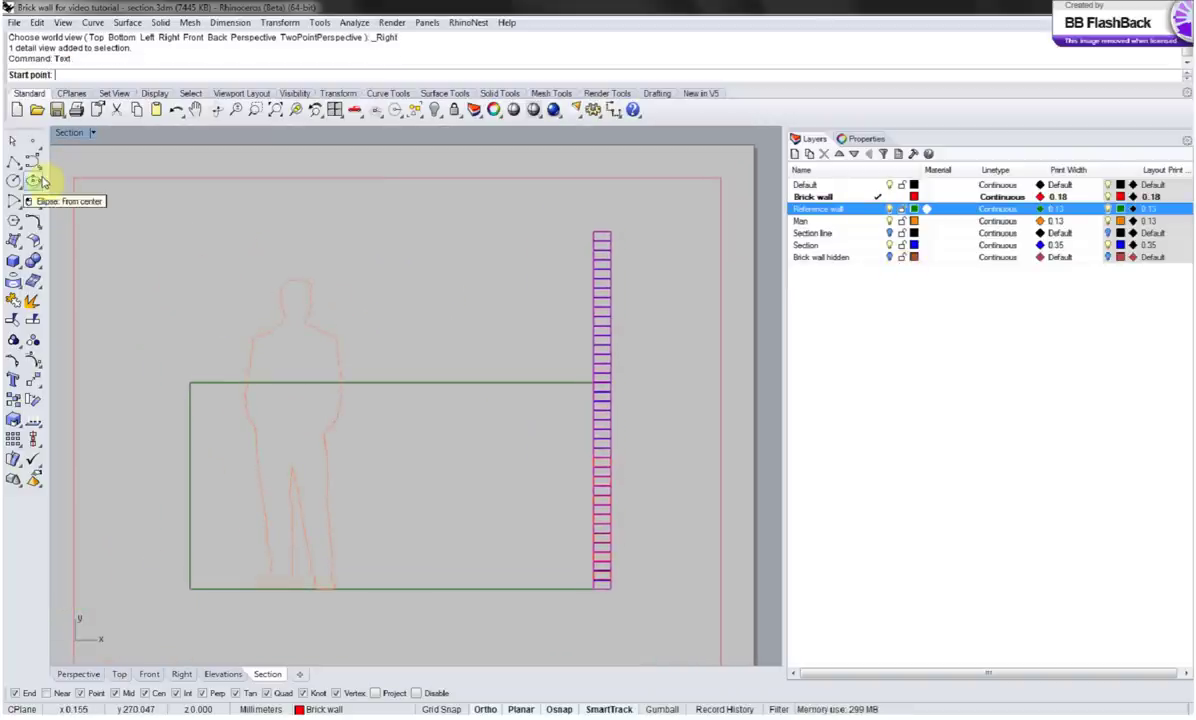
pyautogui.click(507, 619)
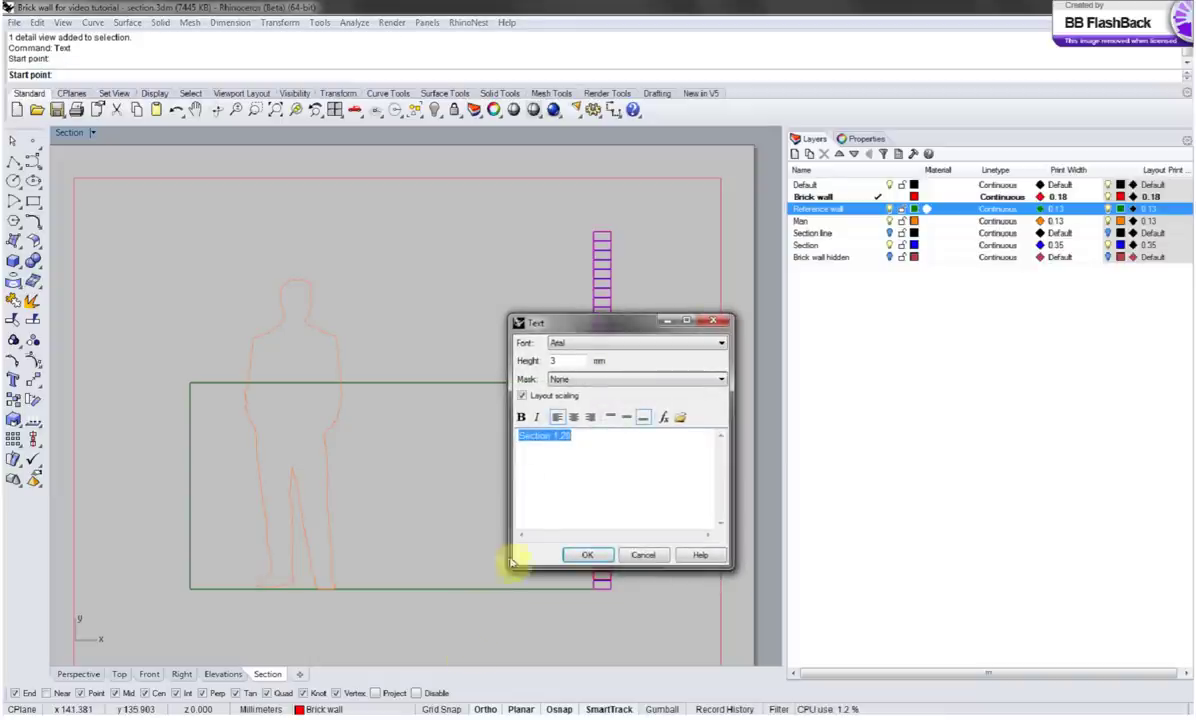
pyautogui.click(580, 554)
# Move the "Section 1:20" text directly below the brick wall, ending in line with the wall's outer face.
pyautogui.write('m')
pyautogui.press('Return')
pyautogui.click(441, 632)
pyautogui.click(468, 621)
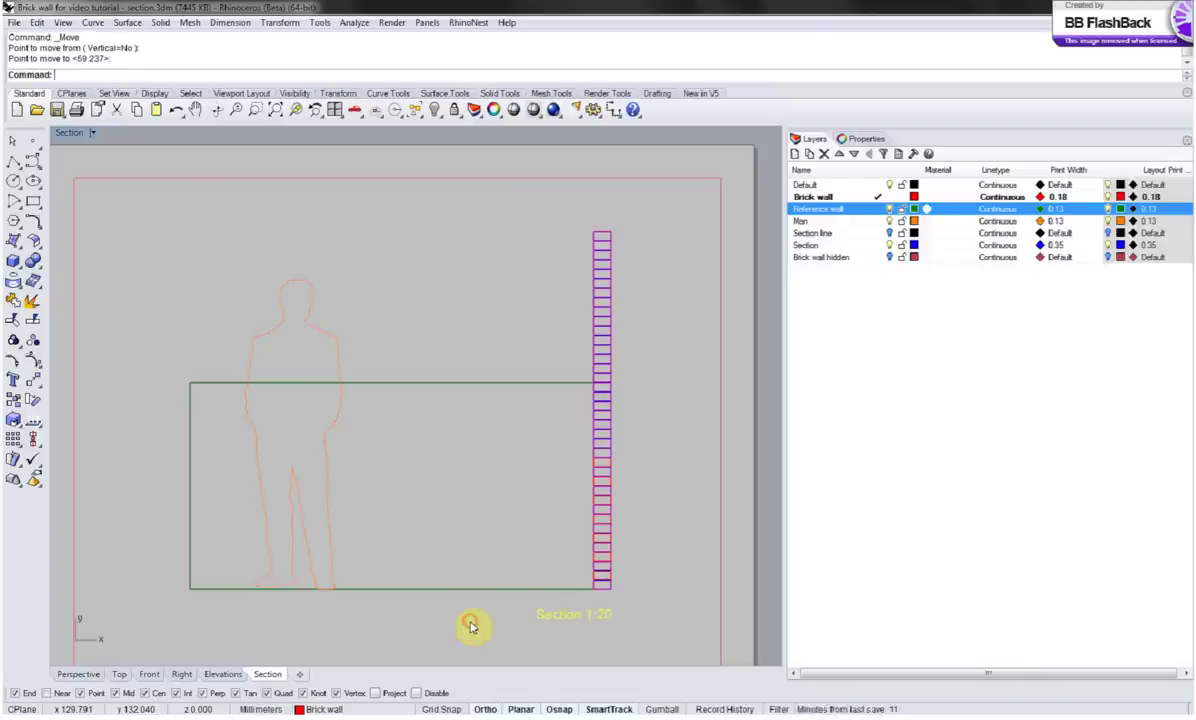
# Change the "Section 1:20" text to the Default layer and deselect it.
pyautogui.rightClick(806, 187)
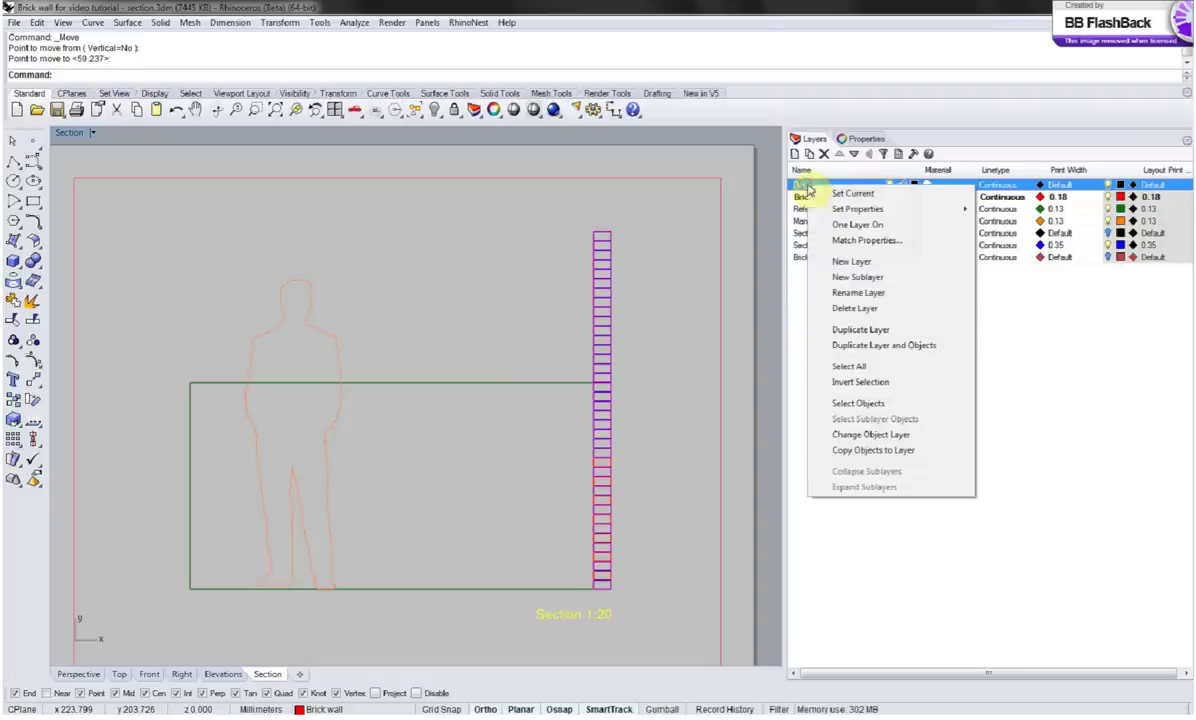
pyautogui.click(848, 437)
pyautogui.click(358, 494)
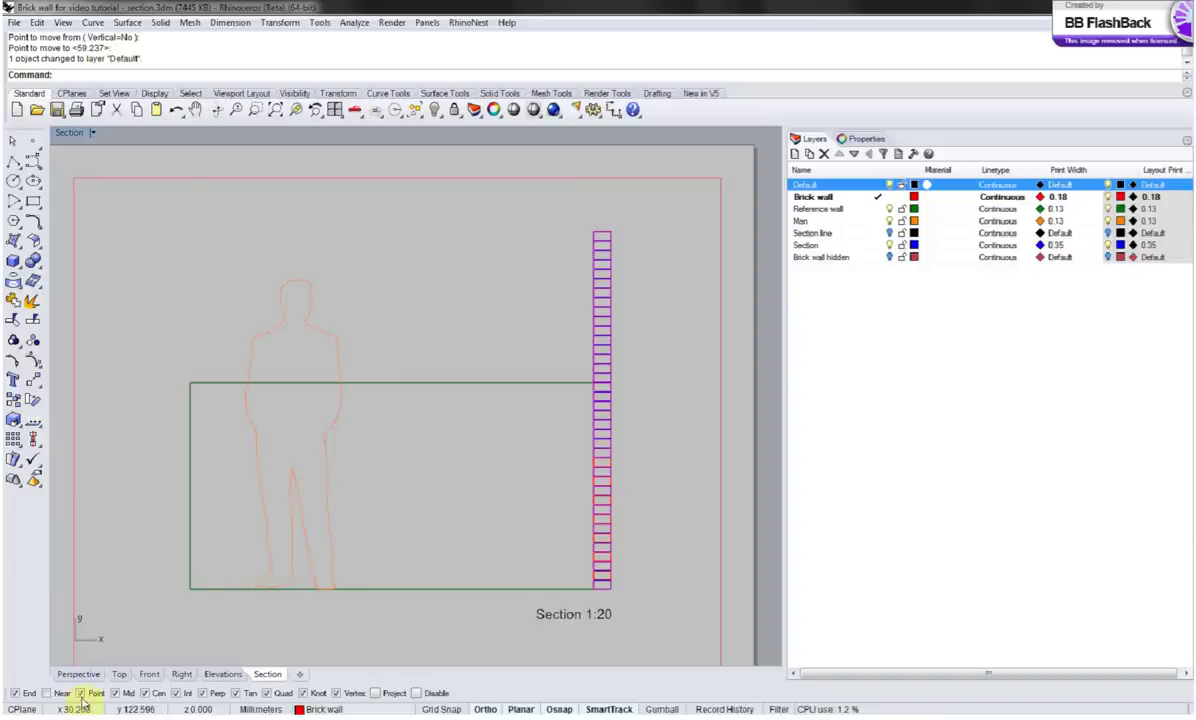
# Check the print preview of the Section layout, then close the print setup without printing.
pyautogui.rightClick(265, 675)
pyautogui.click(296, 665)
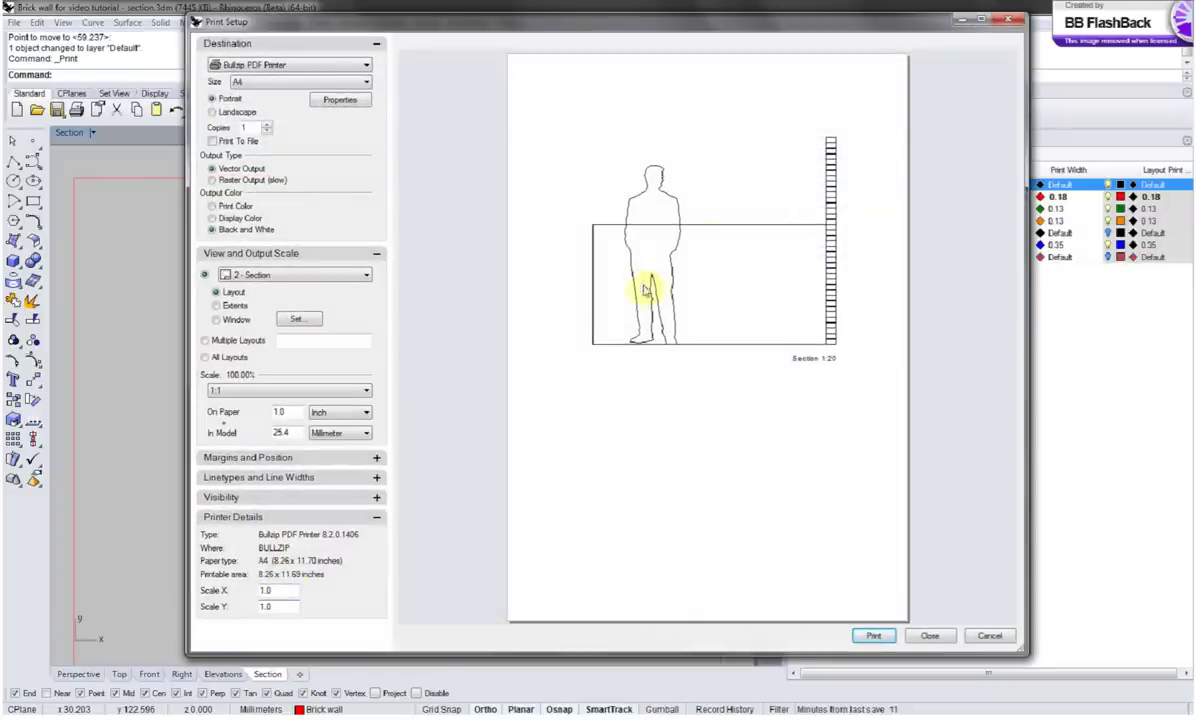
pyautogui.click(930, 636)
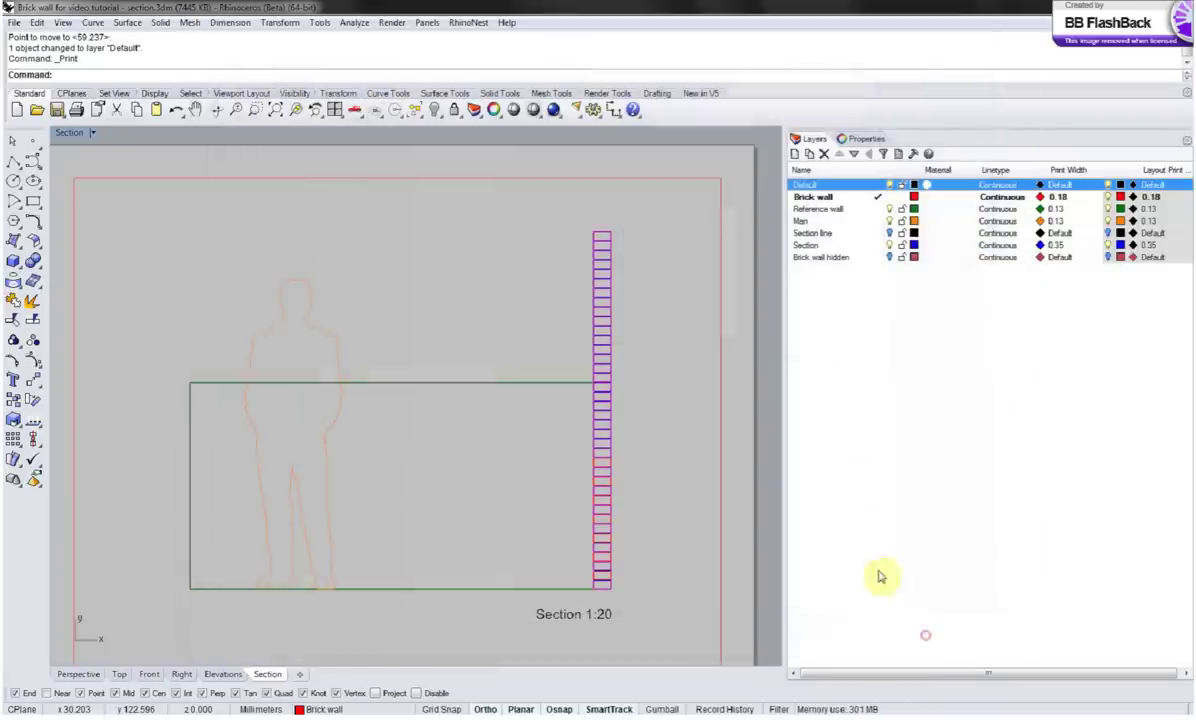
# Create a layer named "Section hatch" and place it directly above the Brick wall hidden layer.
pyautogui.click(794, 154)
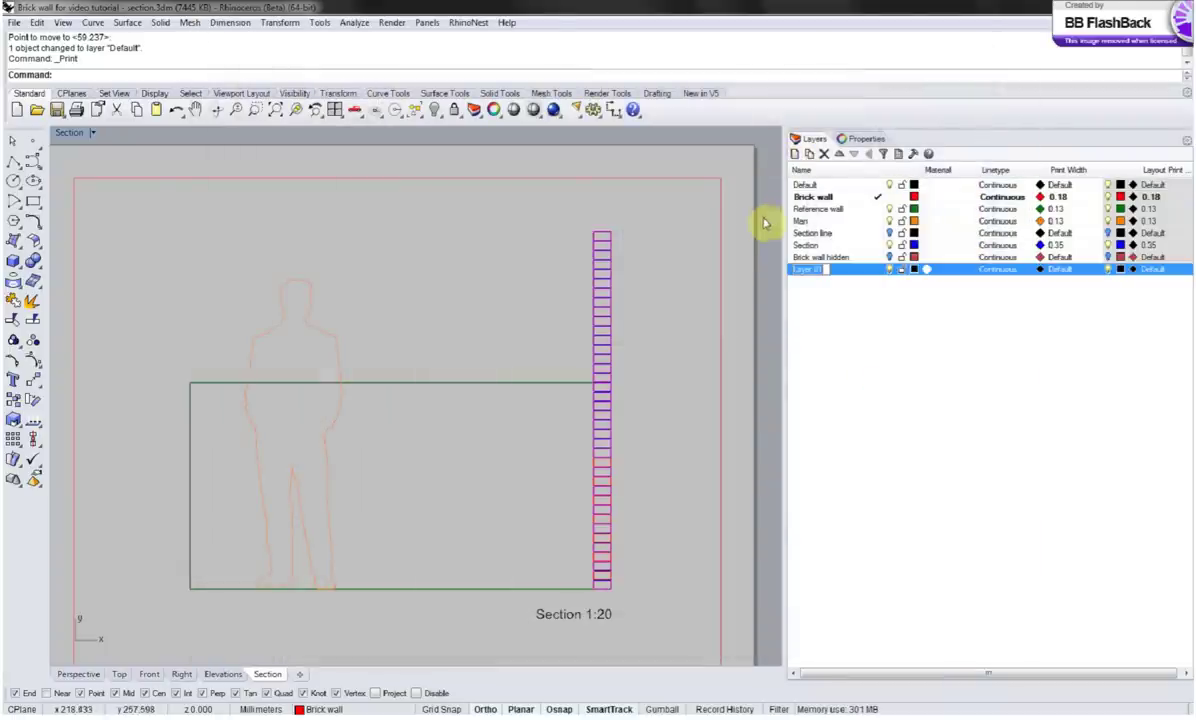
pyautogui.write('Section ')
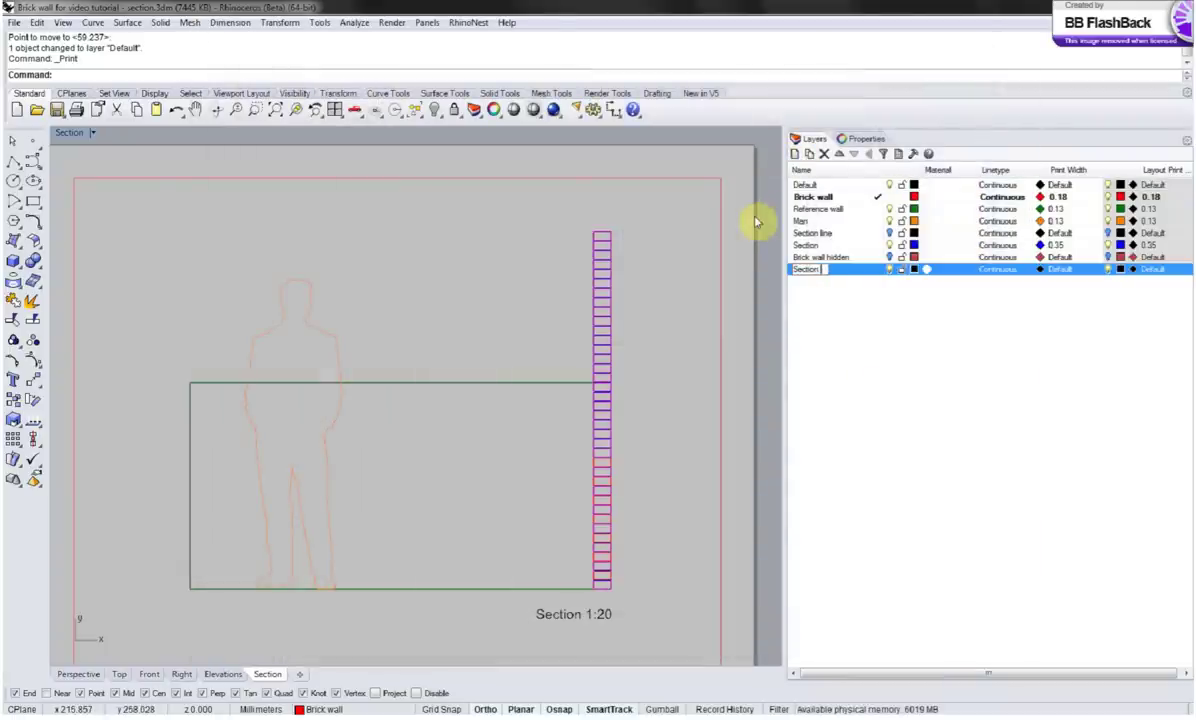
pyautogui.write('hatch')
pyautogui.press('Return')
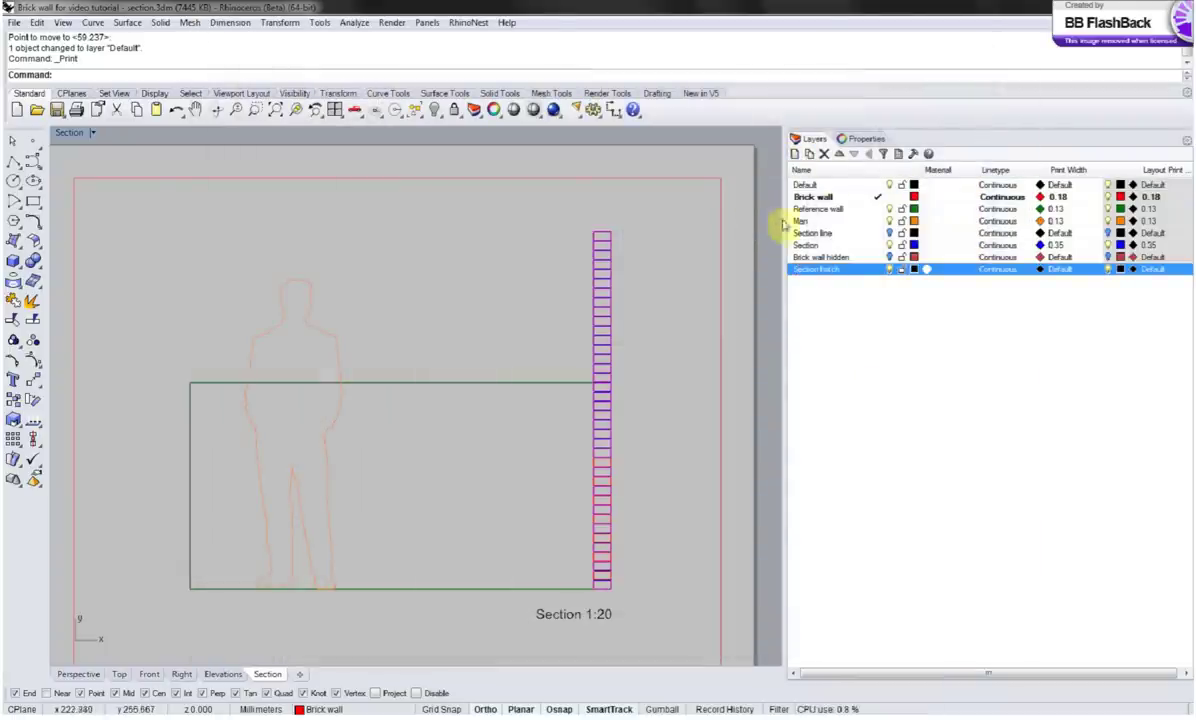
pyautogui.click(840, 157)
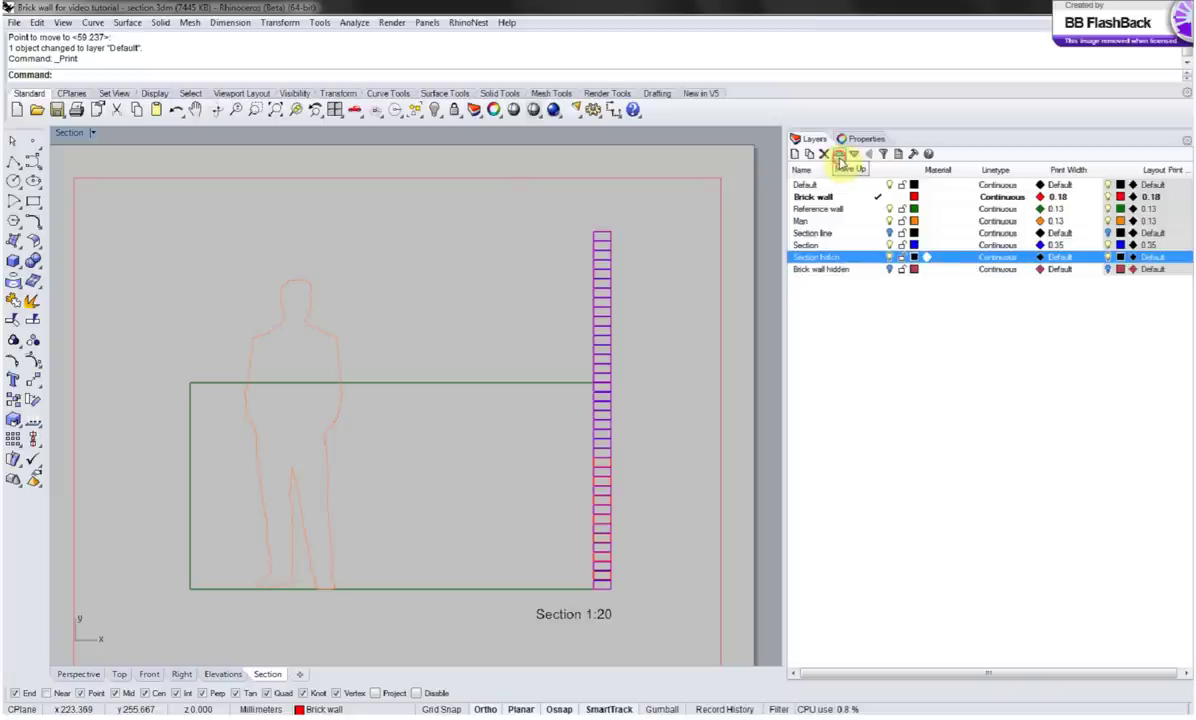
pyautogui.click(851, 312)
# Set the Section hatch layer's color to Blue.
pyautogui.click(893, 259)
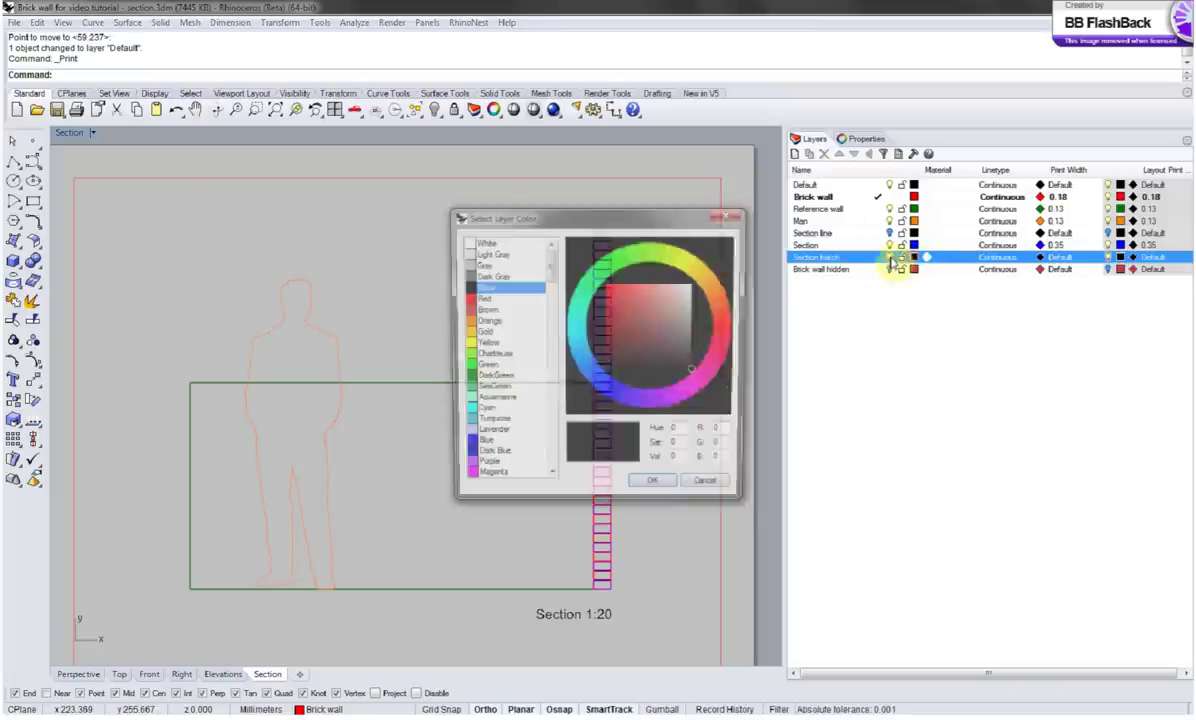
pyautogui.click(470, 446)
pyautogui.click(647, 487)
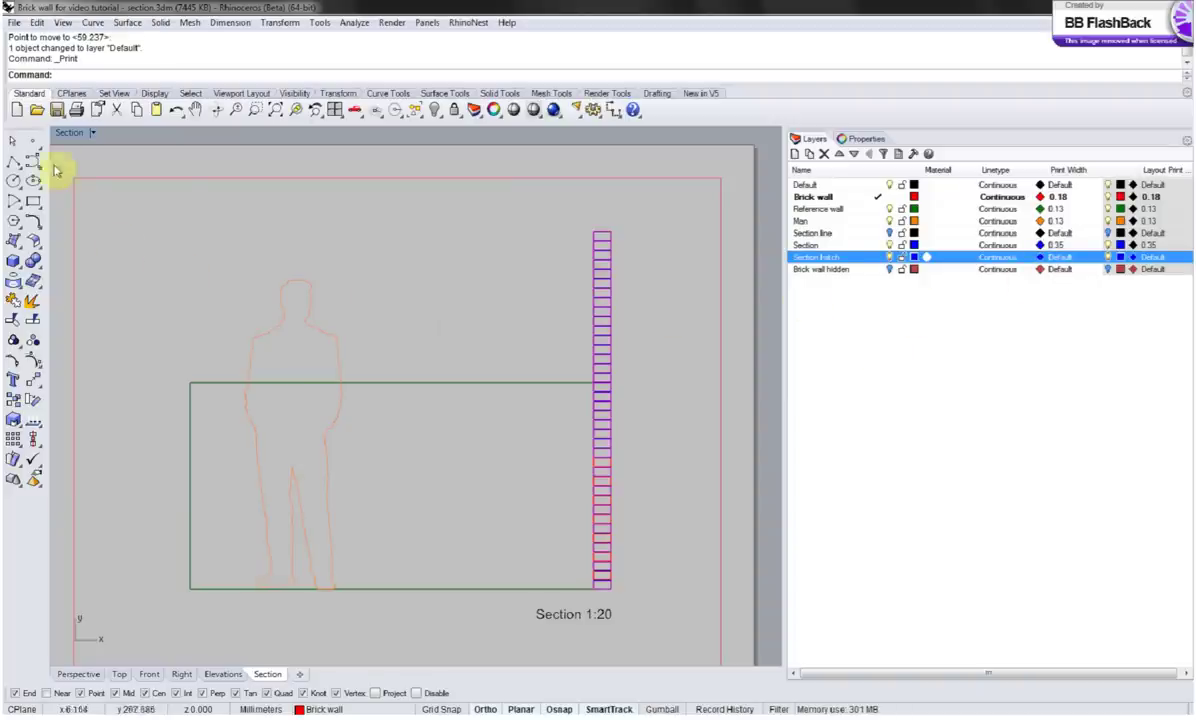
# In the Right view, select all curves on the Section layer and make Section hatch the current layer.
pyautogui.click(182, 675)
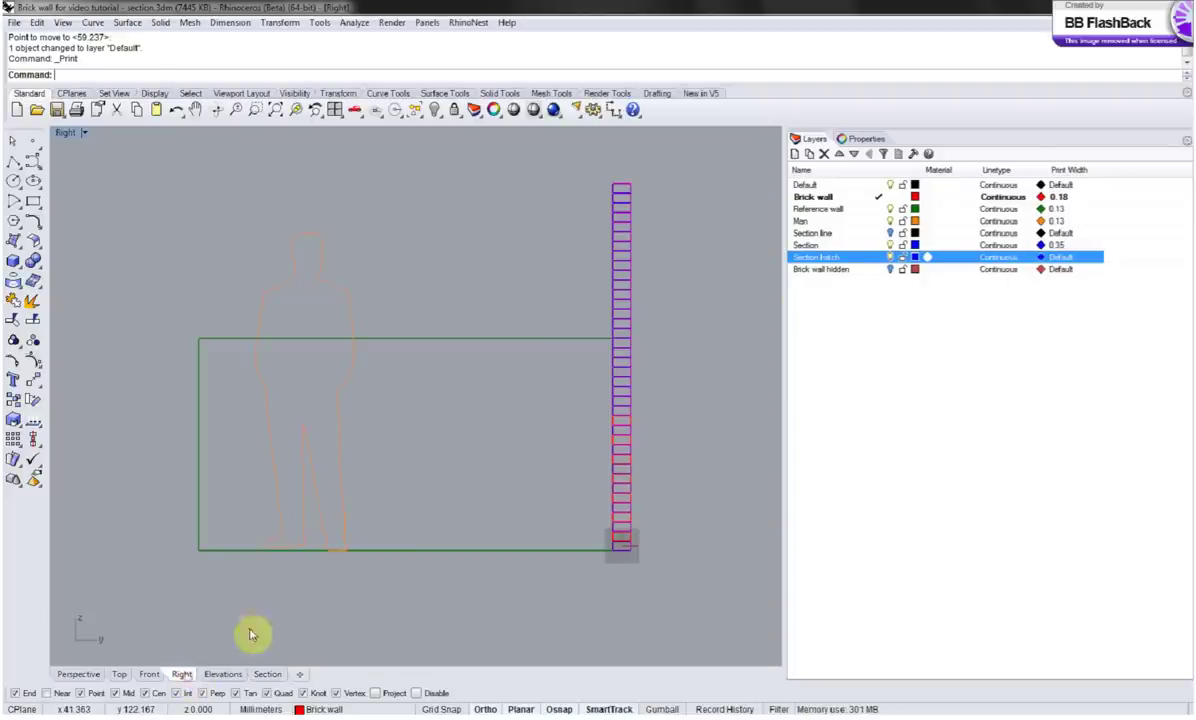
pyautogui.rightClick(826, 247)
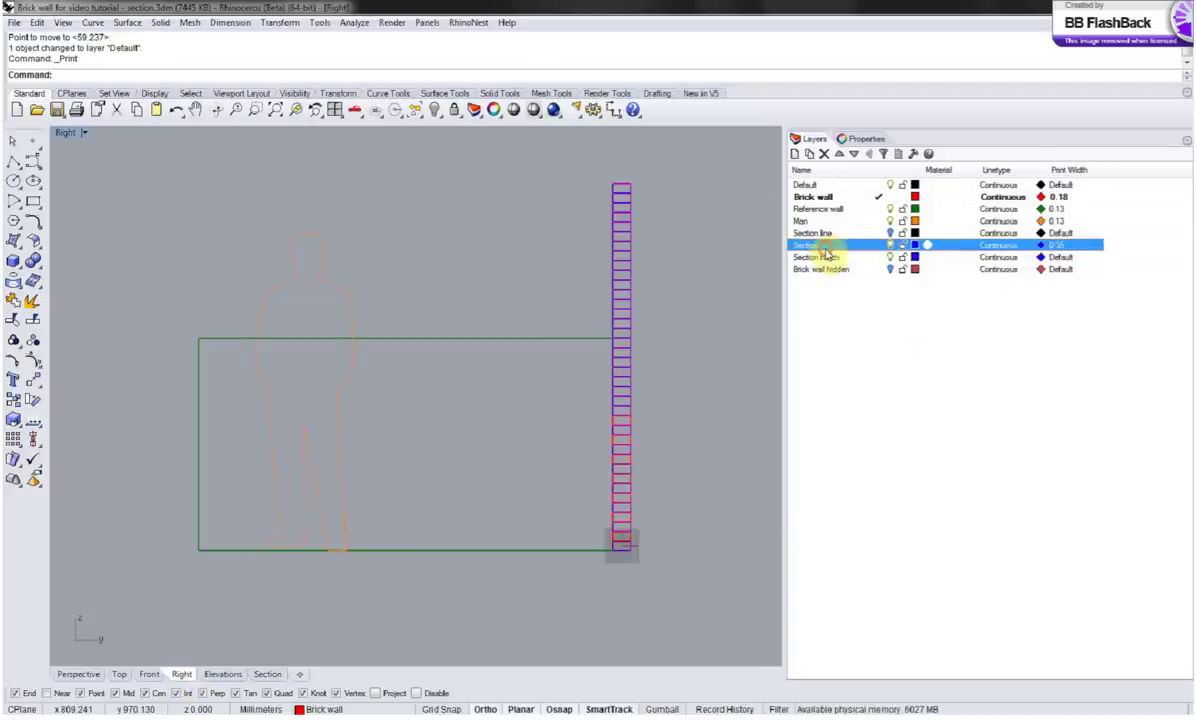
pyautogui.click(862, 467)
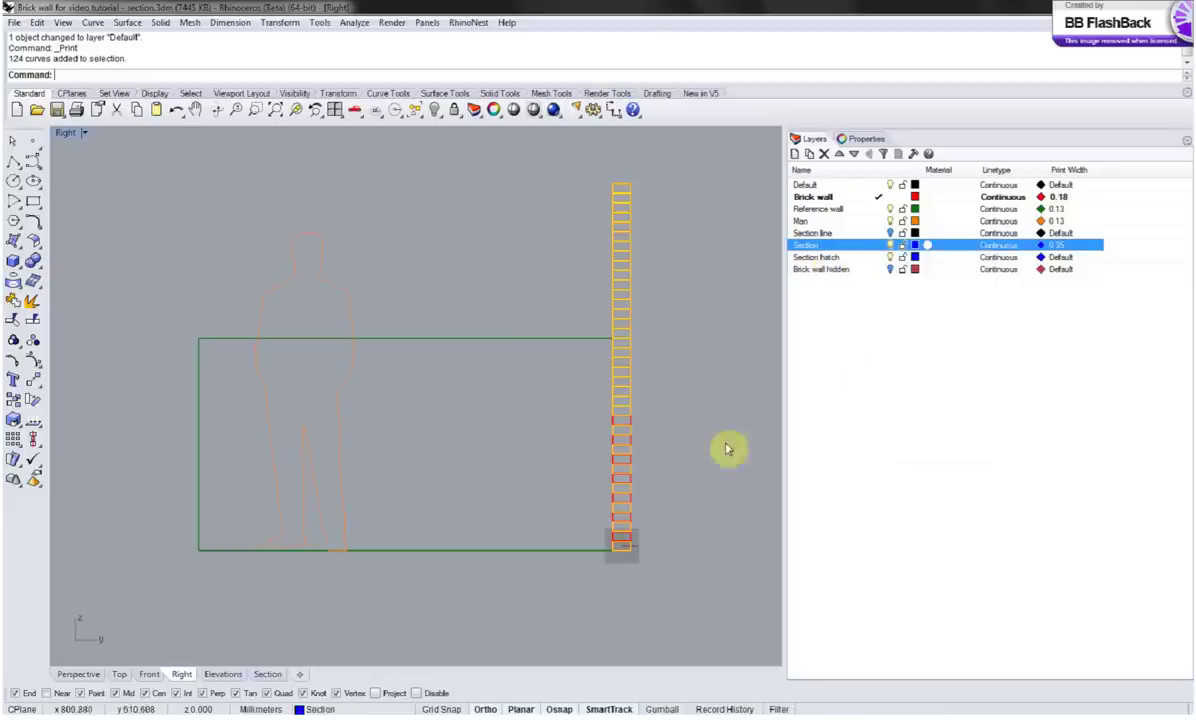
pyautogui.doubleClick(840, 258)
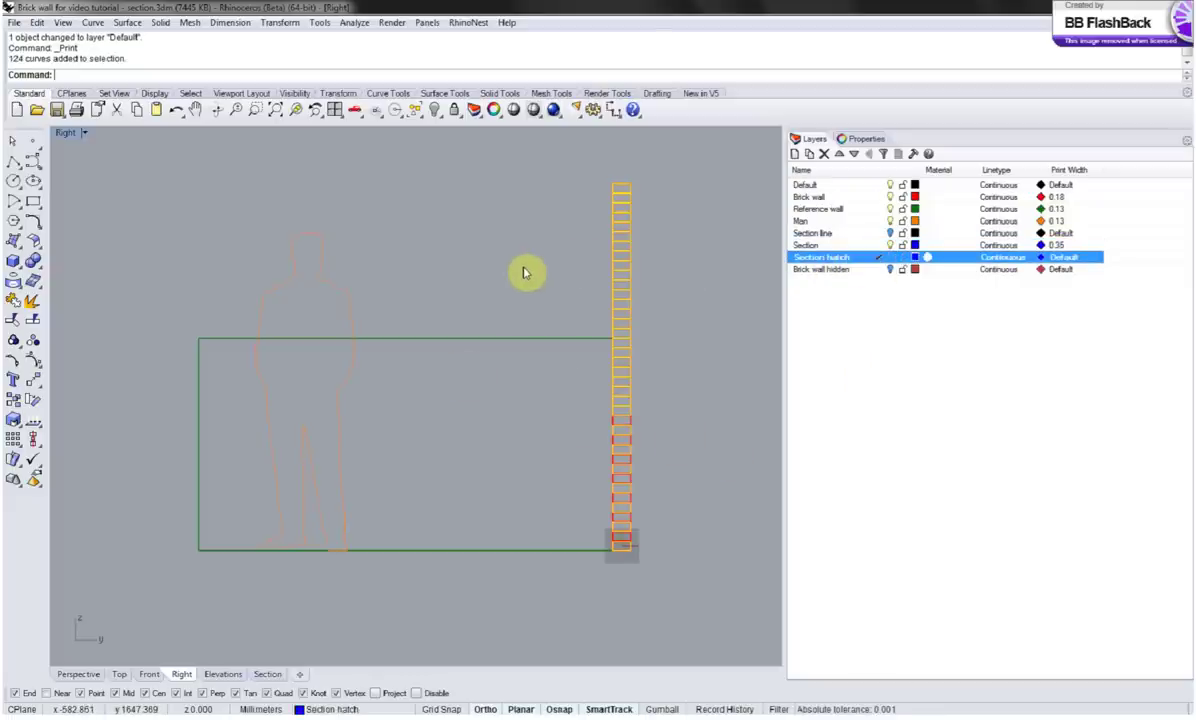
# Hatch the selected brick section curves with the Hatch1 pattern at 45.0 rotation and 3.0 scale.
pyautogui.press('Return')
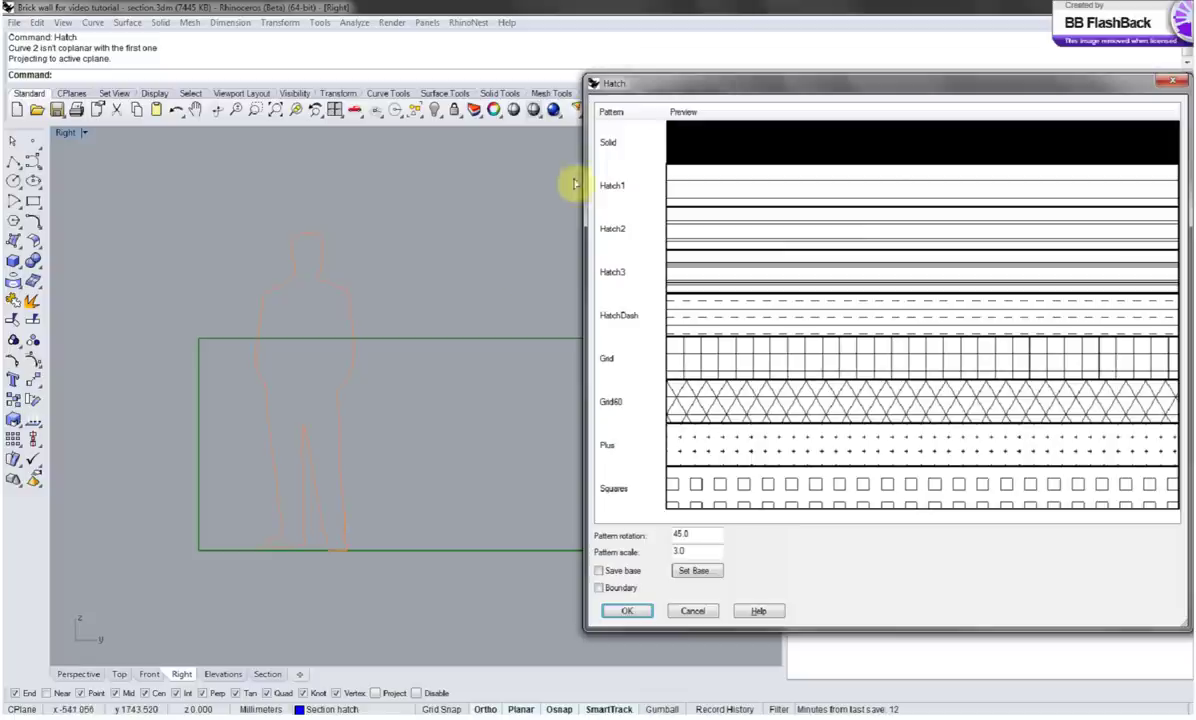
pyautogui.moveTo(609, 88)
pyautogui.mouseDown()
pyautogui.moveTo(424, 88)
pyautogui.moveTo(83, 56)
pyautogui.moveTo(96, 72)
pyautogui.moveTo(80, 75)
pyautogui.moveTo(235, 184)
pyautogui.moveTo(355, 176)
pyautogui.moveTo(362, 142)
pyautogui.mouseUp()
pyautogui.moveTo(470, 152)
pyautogui.mouseDown()
pyautogui.moveTo(262, 53)
pyautogui.moveTo(310, 138)
pyautogui.mouseUp()
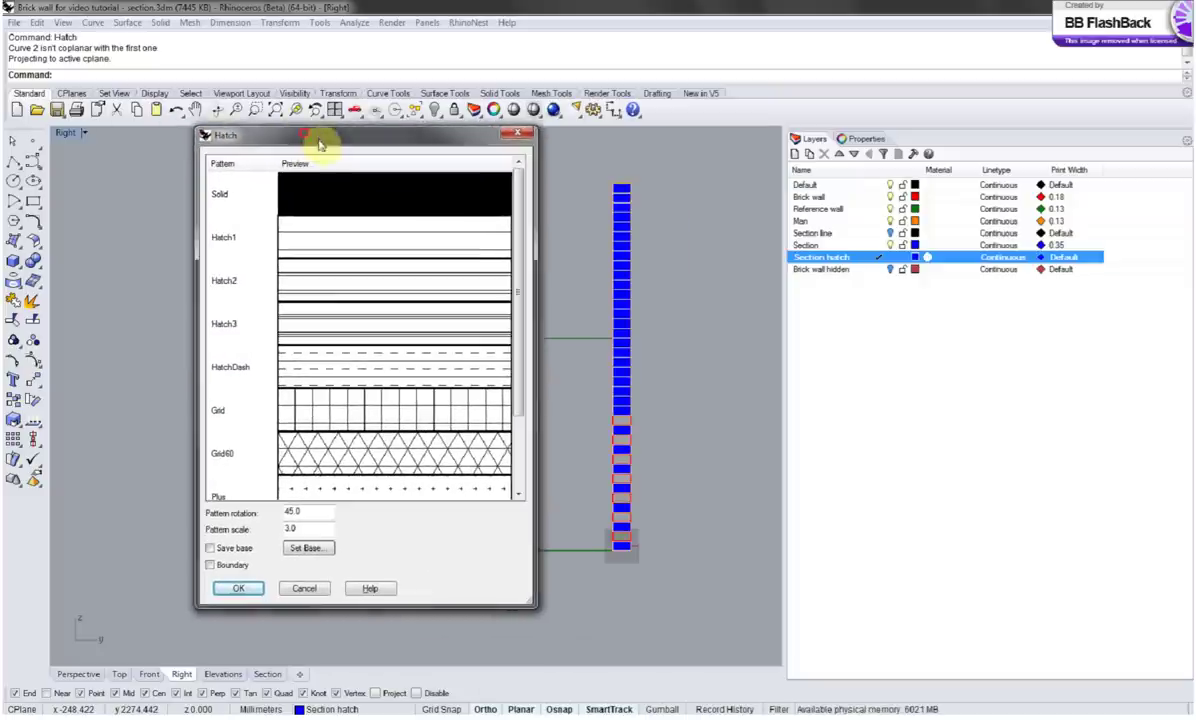
pyautogui.scroll(8, 618, 350)
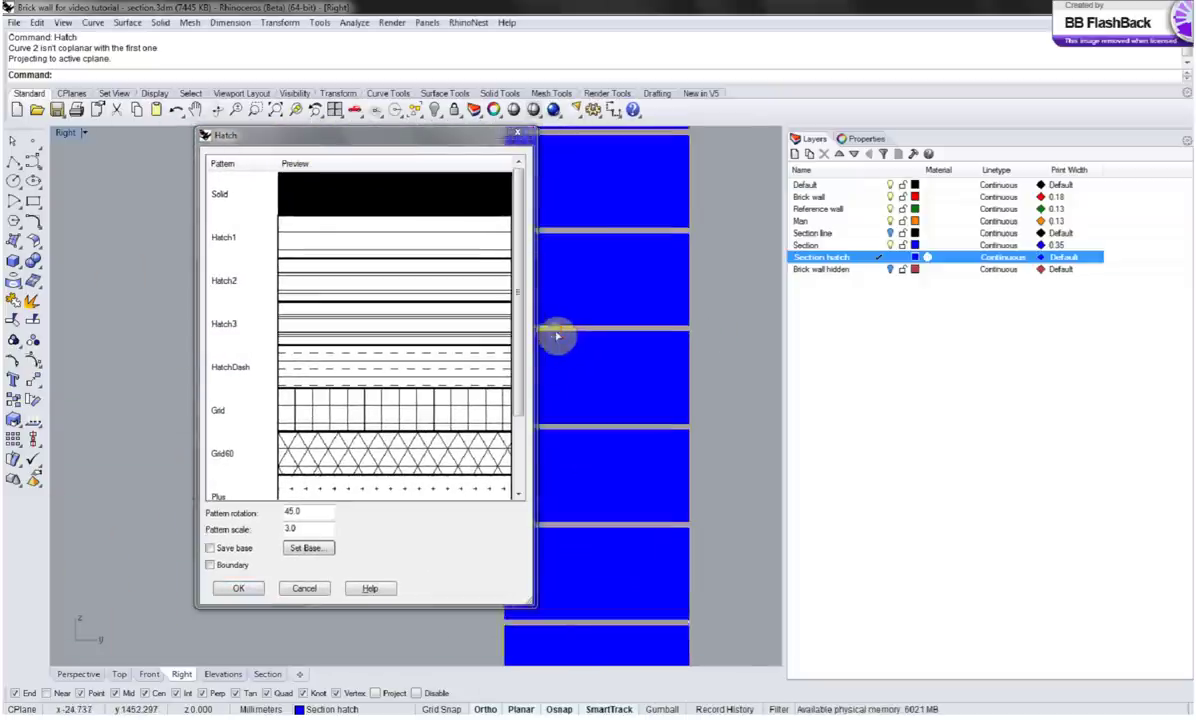
pyautogui.click(313, 240)
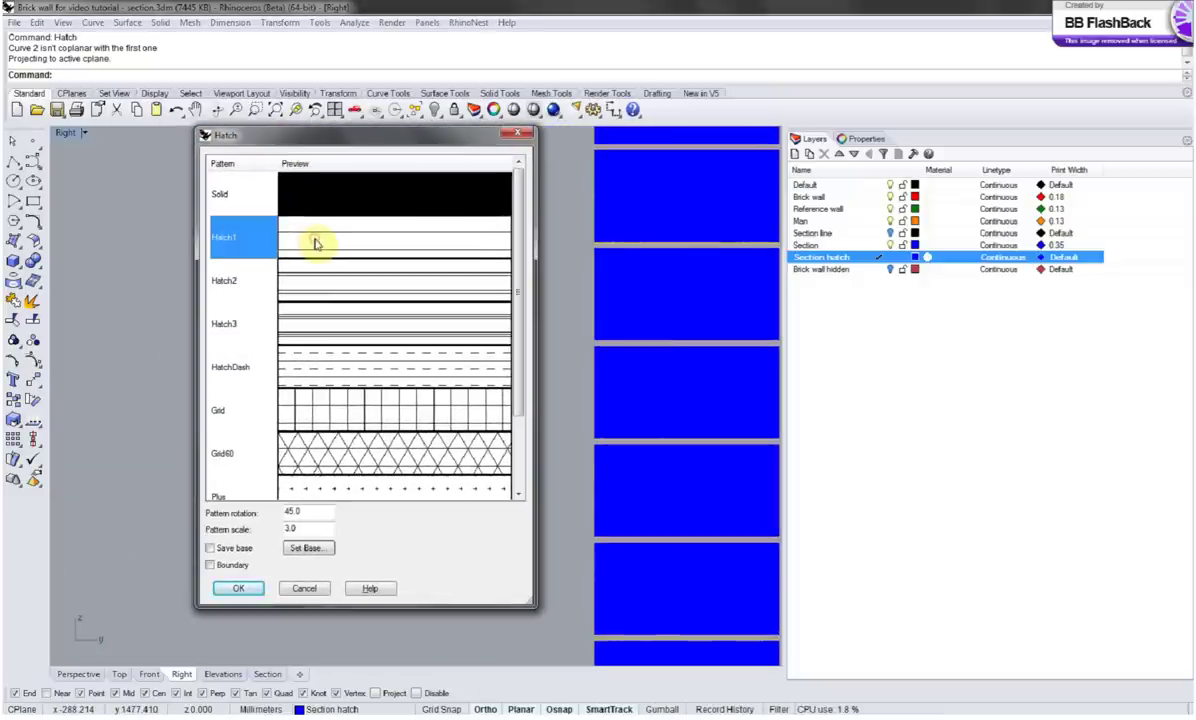
pyautogui.scroll(4, 625, 316)
pyautogui.moveTo(624, 316); pyautogui.dragTo(716, 274, button='right')
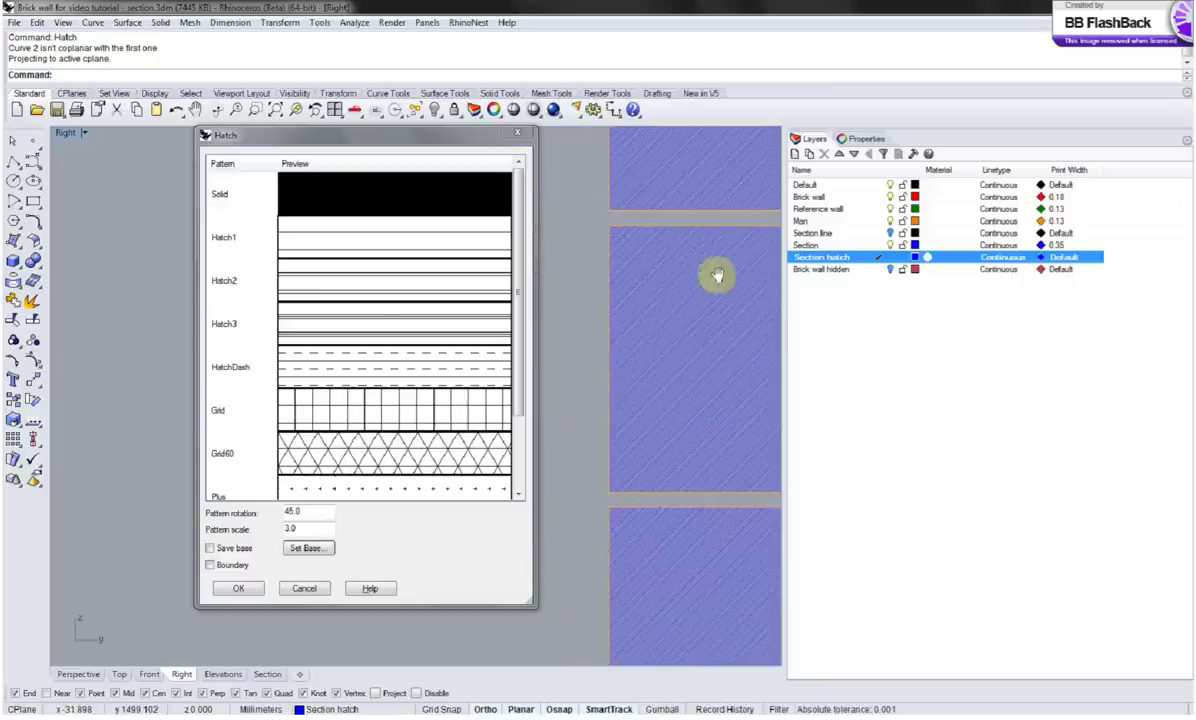
pyautogui.click(303, 240)
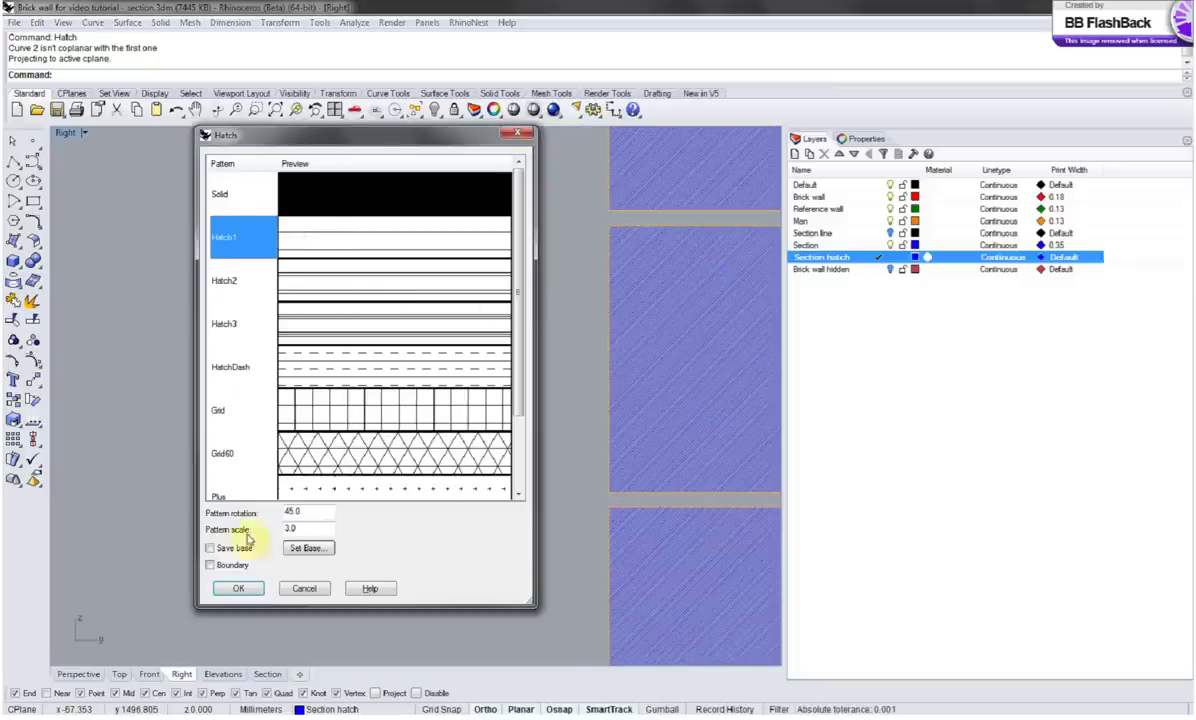
pyautogui.doubleClick(305, 527)
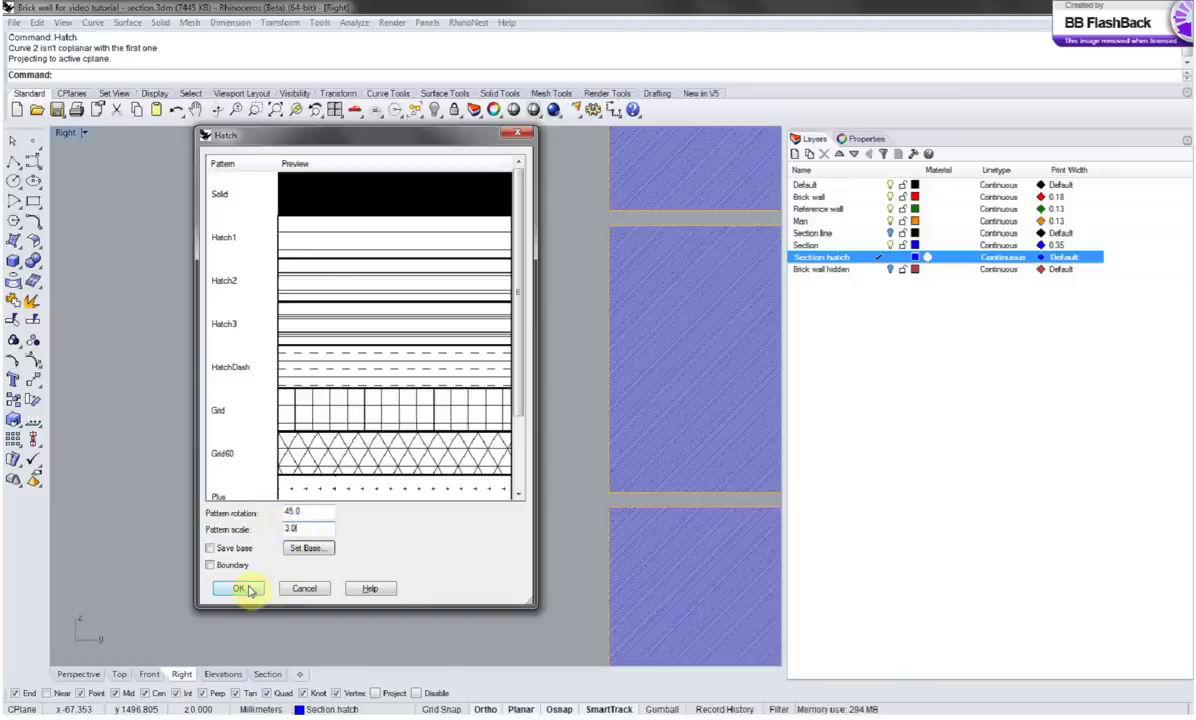
pyautogui.click(244, 589)
# Examine the hatched bricks in the Right view and in the Section layout.
pyautogui.scroll(-5, 304, 366)
pyautogui.scroll(-5, 304, 370)
pyautogui.moveTo(302, 374); pyautogui.dragTo(535, 306, button='right')
pyautogui.scroll(-4, 430, 340)
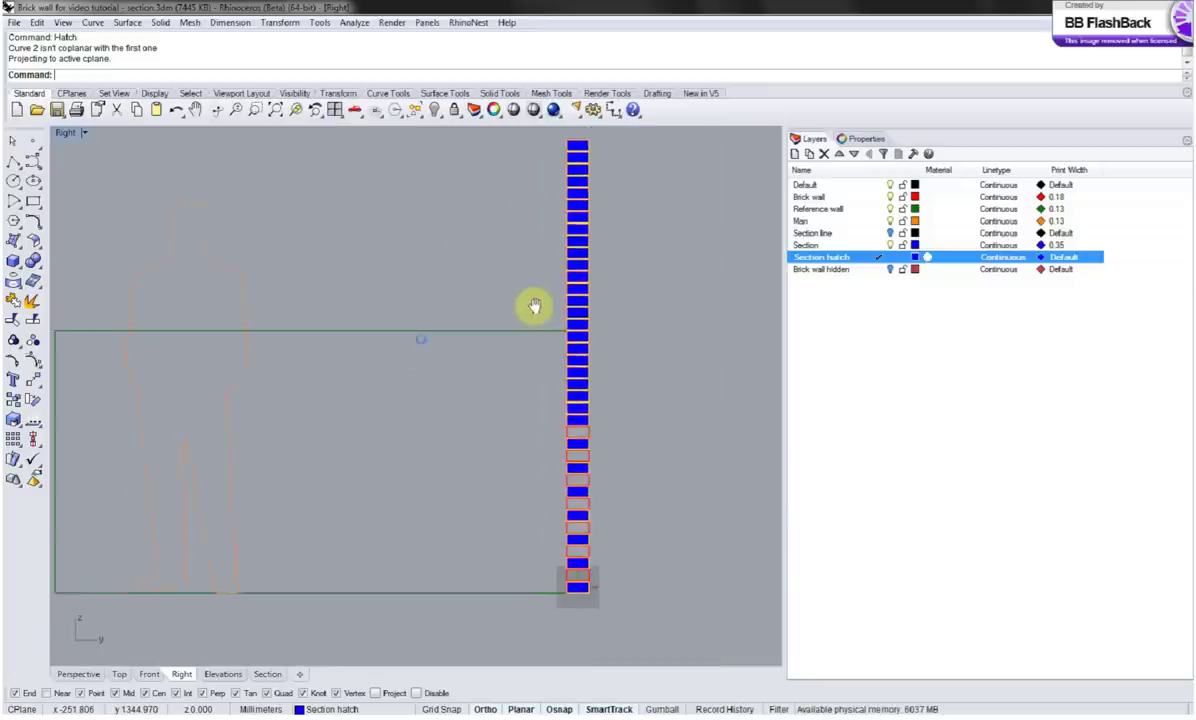
pyautogui.click(267, 674)
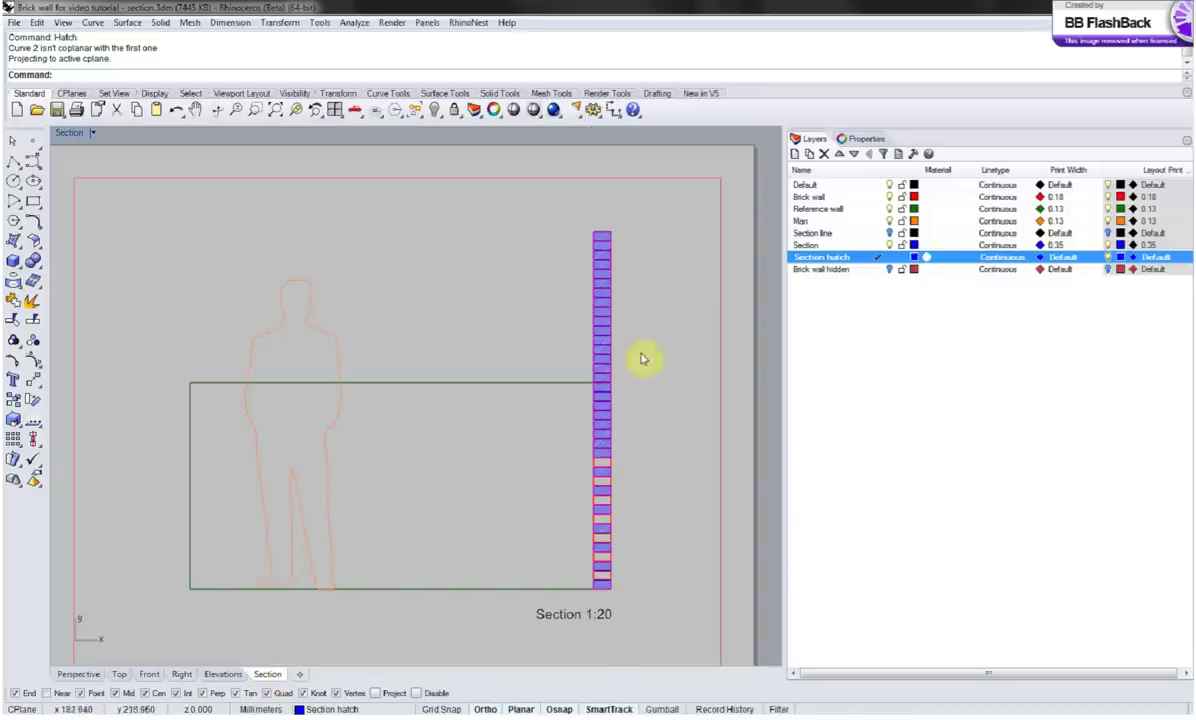
pyautogui.scroll(8, 609, 343)
pyautogui.scroll(-8, 609, 344)
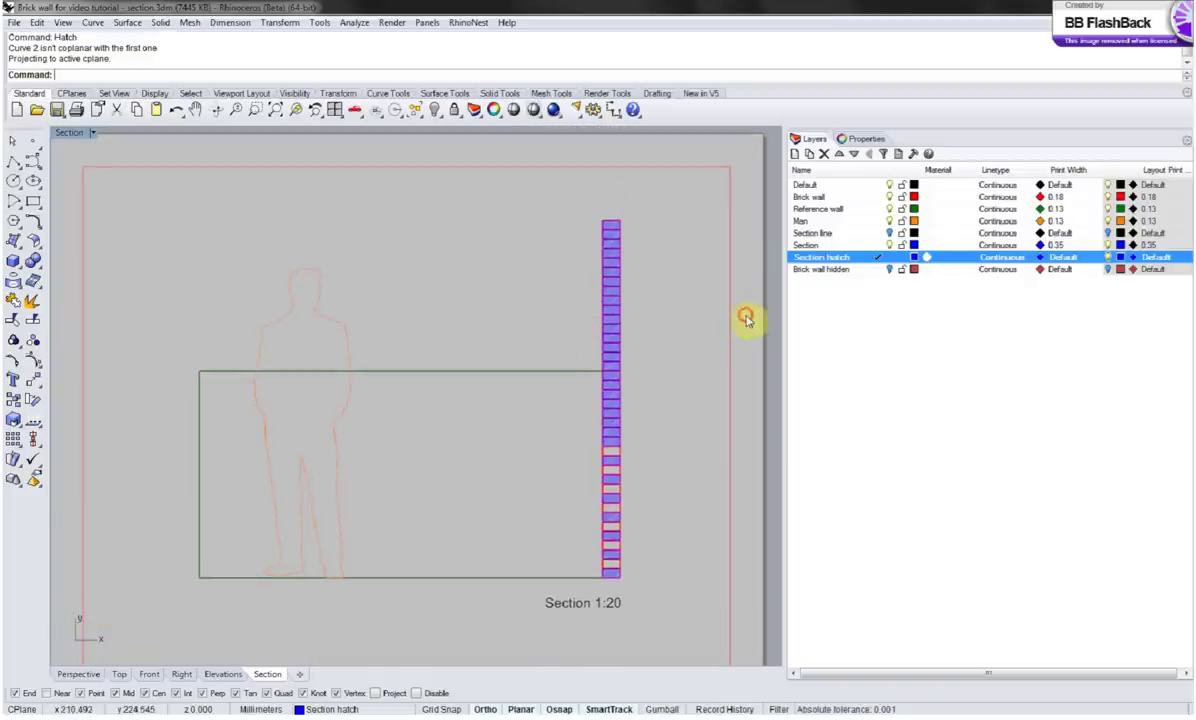
# Print the Section layout on A4 with the Bullzip PDF Printer and save the PDF.
pyautogui.rightClick(266, 676)
pyautogui.click(305, 650)
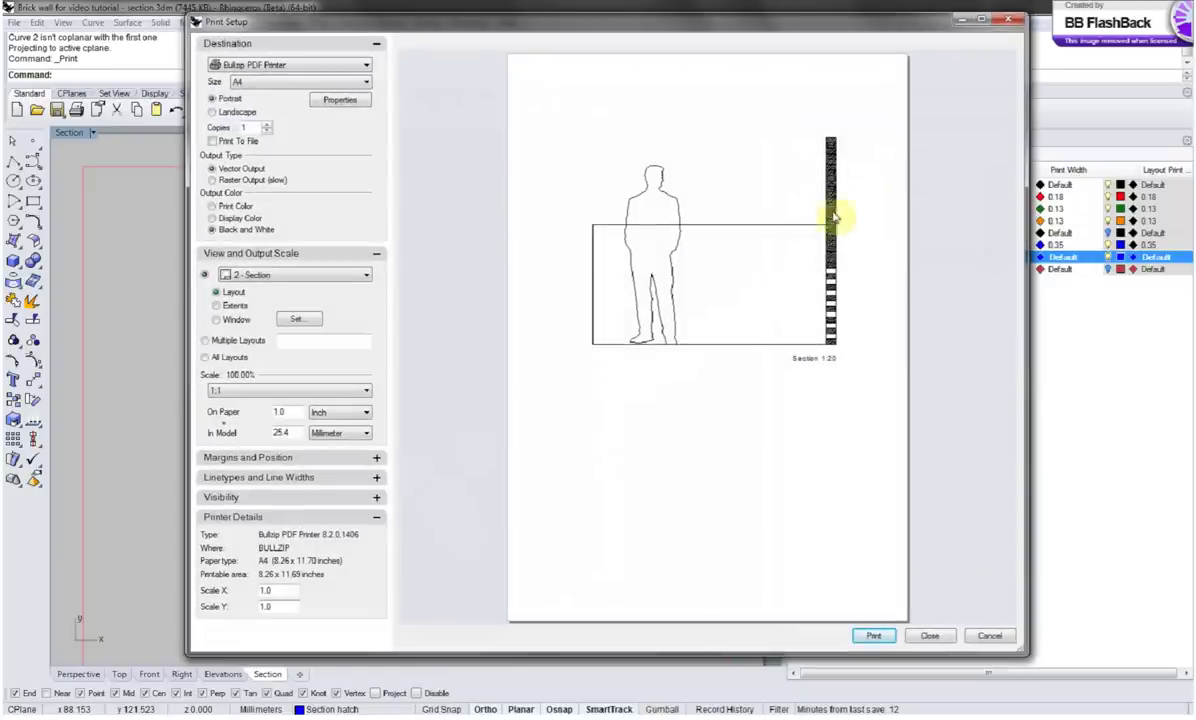
pyautogui.click(876, 637)
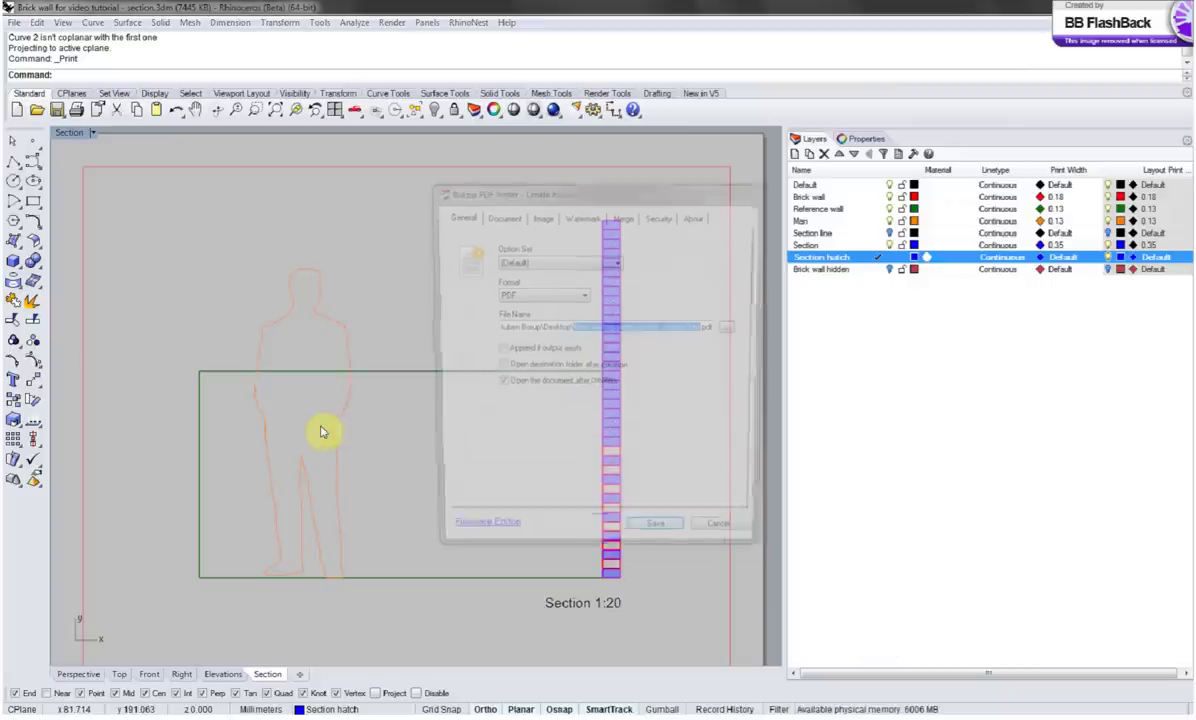
pyautogui.click(656, 541)
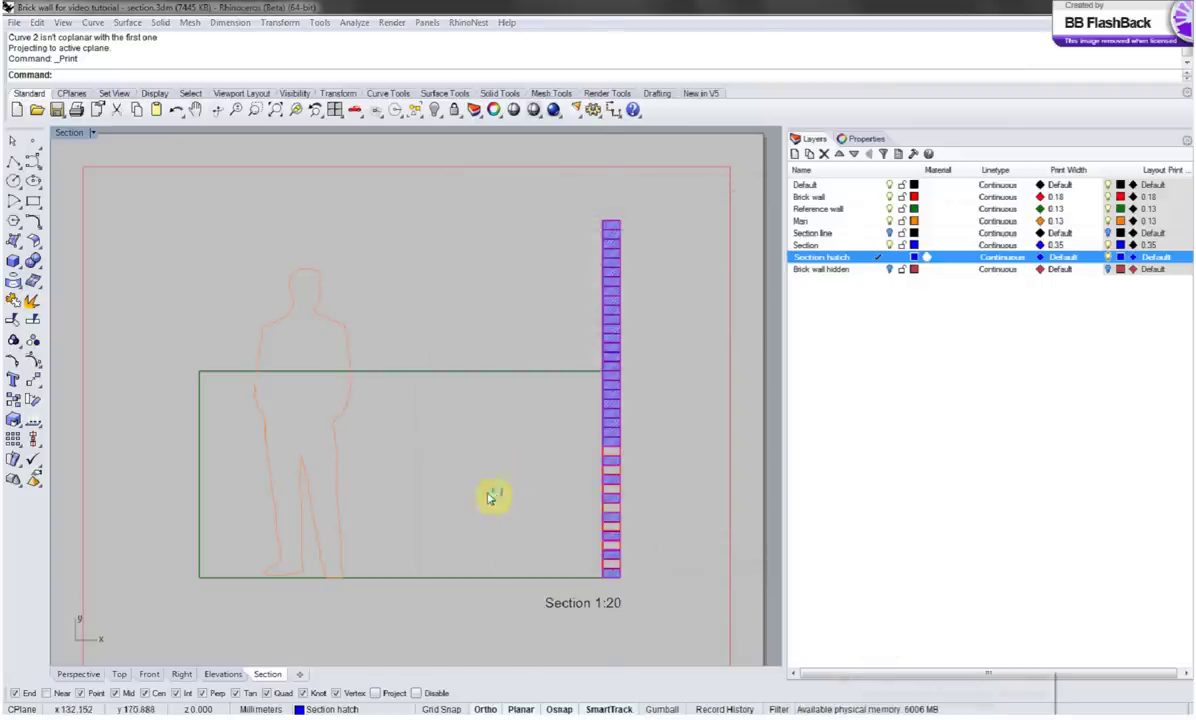
# Switch to Adobe Reader and bring up the page's viewing tools to inspect the printed section.
pyautogui.rightClick(355, 281)
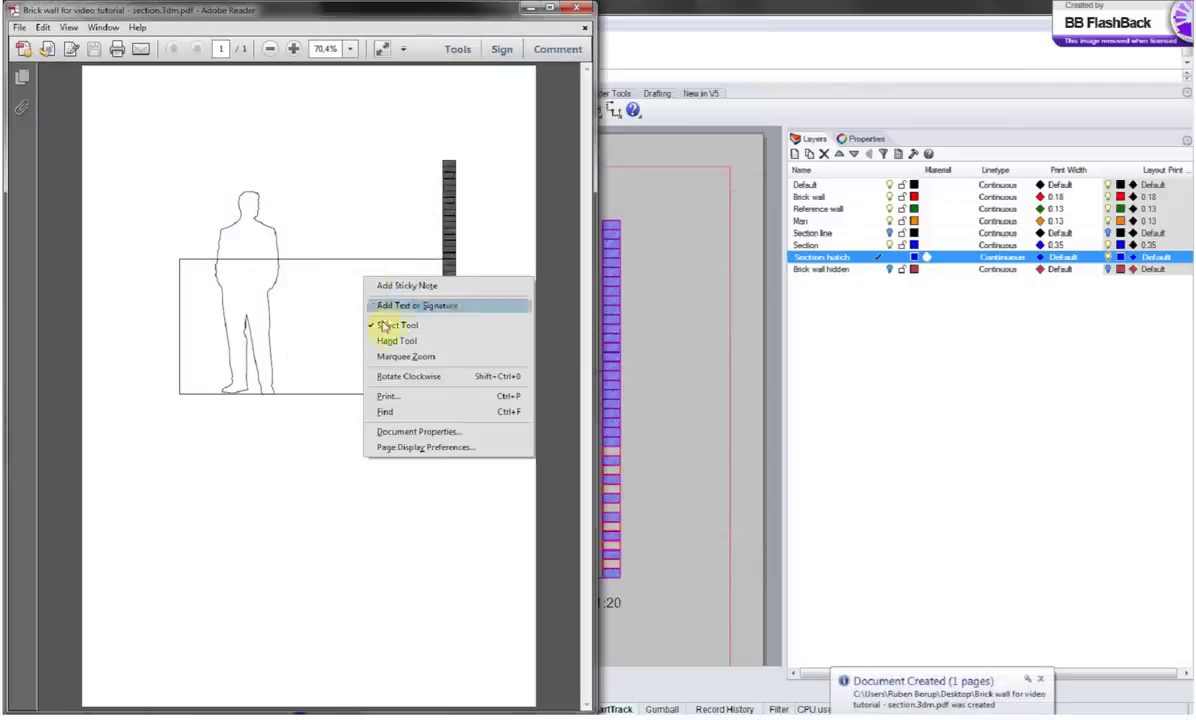